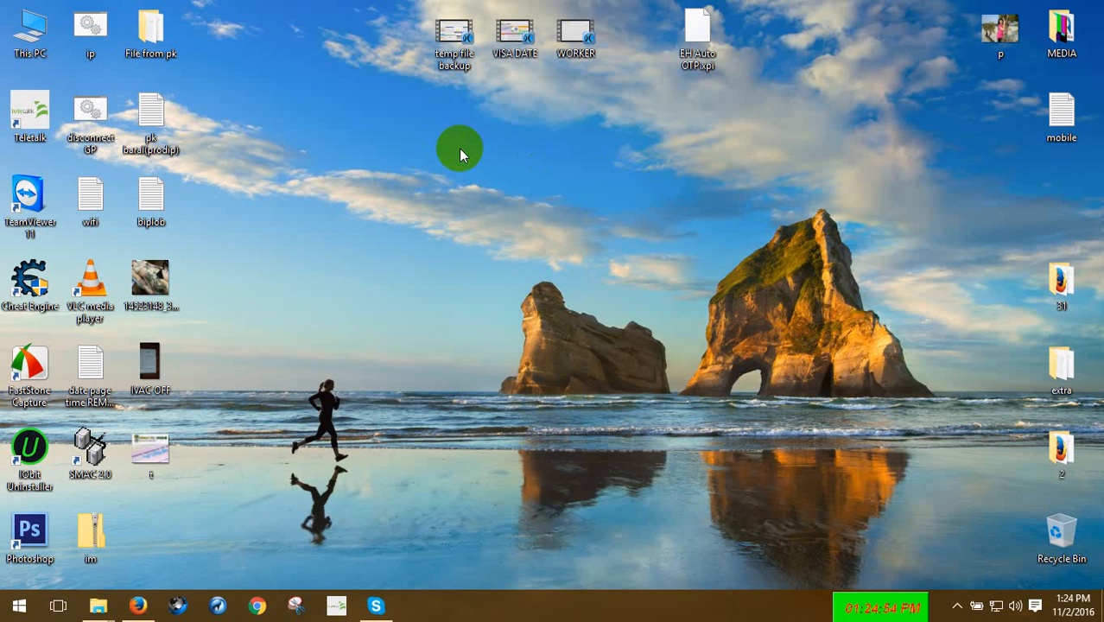
{"action": "right_click", "coordinate": [447, 175]}
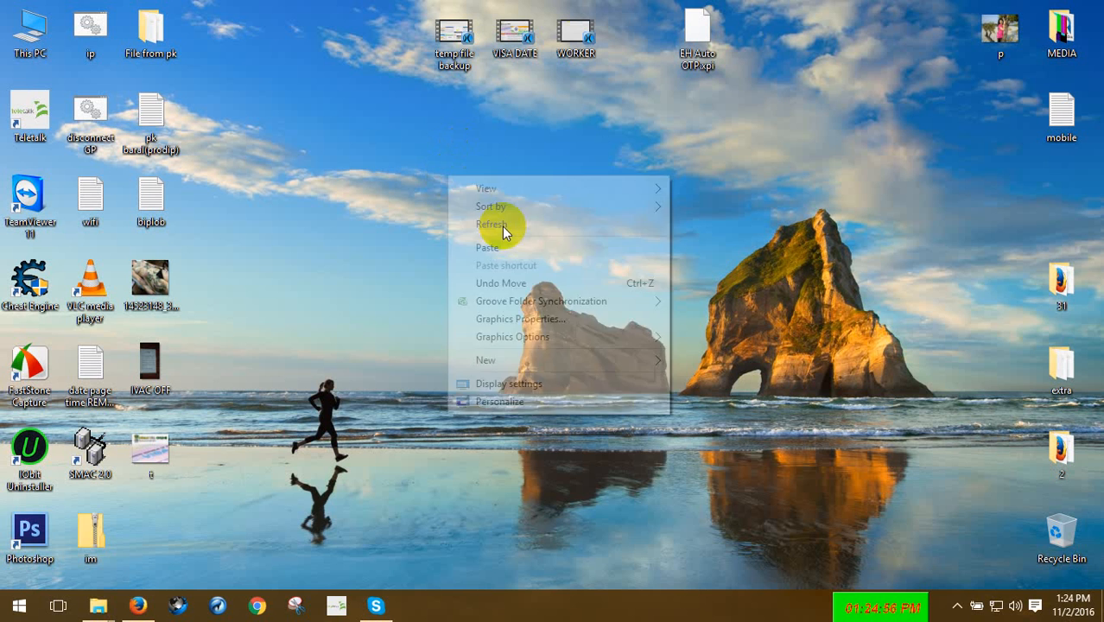
{"action": "left_click", "coordinate": [514, 225]}
{"action": "right_click", "coordinate": [646, 177]}
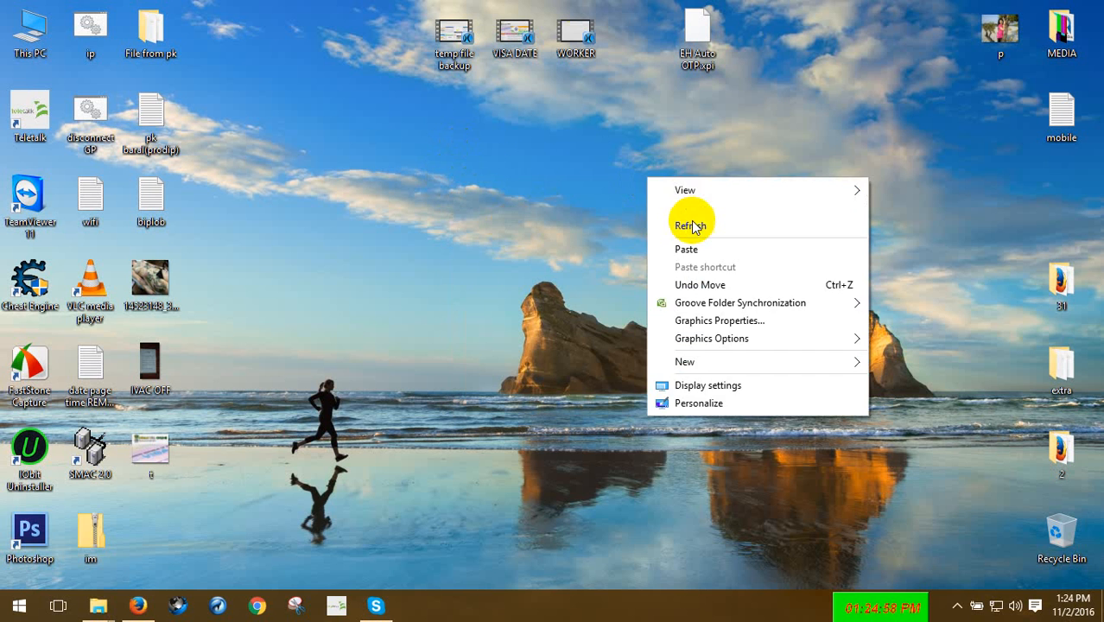
{"action": "left_click", "coordinate": [691, 222]}
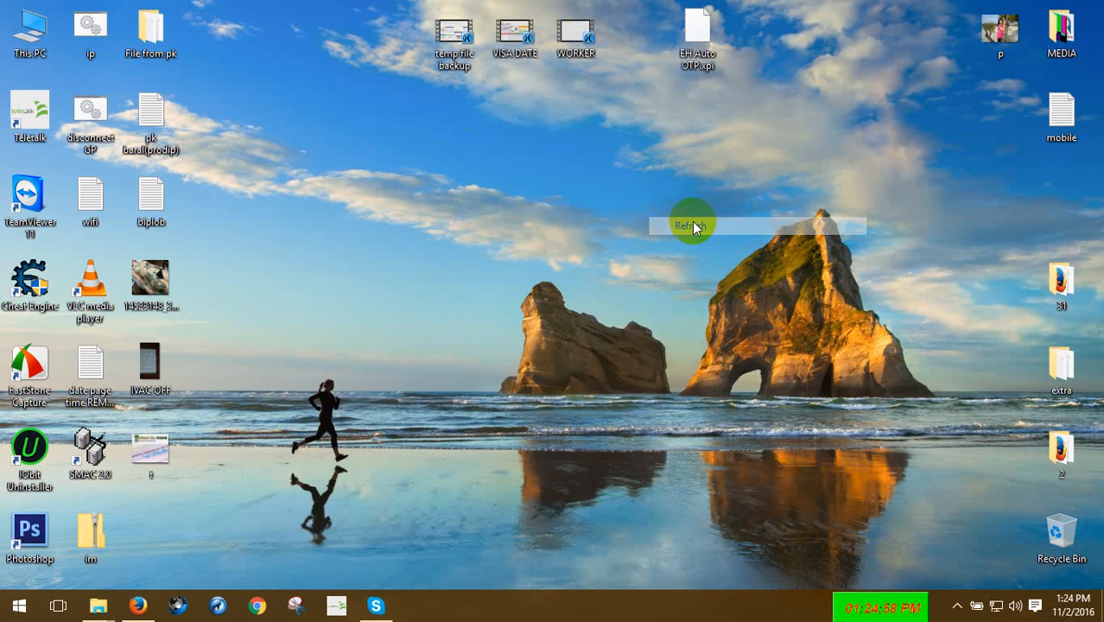
{"action": "right_click", "coordinate": [511, 184]}
{"action": "left_click", "coordinate": [547, 226]}
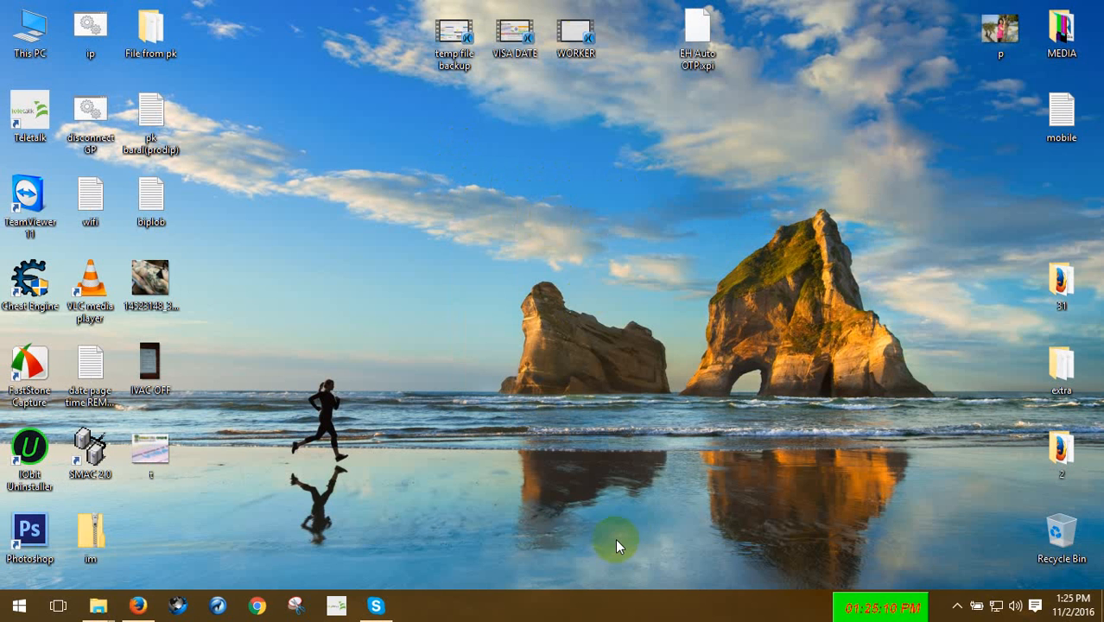
{"action": "right_click", "coordinate": [639, 159]}
{"action": "left_click", "coordinate": [689, 210]}
{"action": "right_click", "coordinate": [515, 223]}
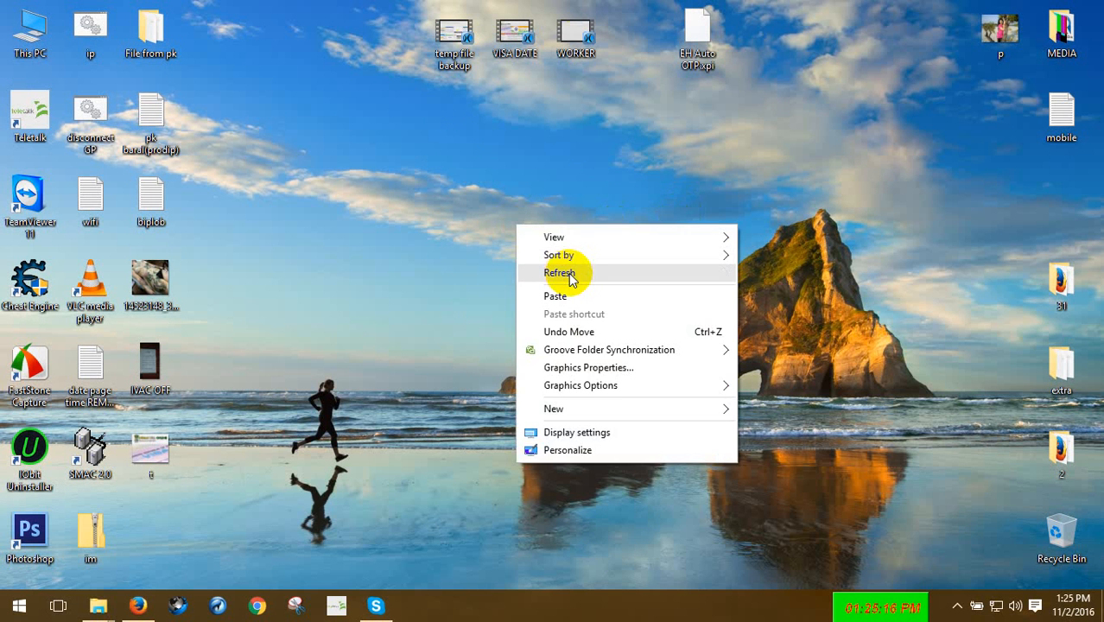
{"action": "left_click", "coordinate": [568, 275]}
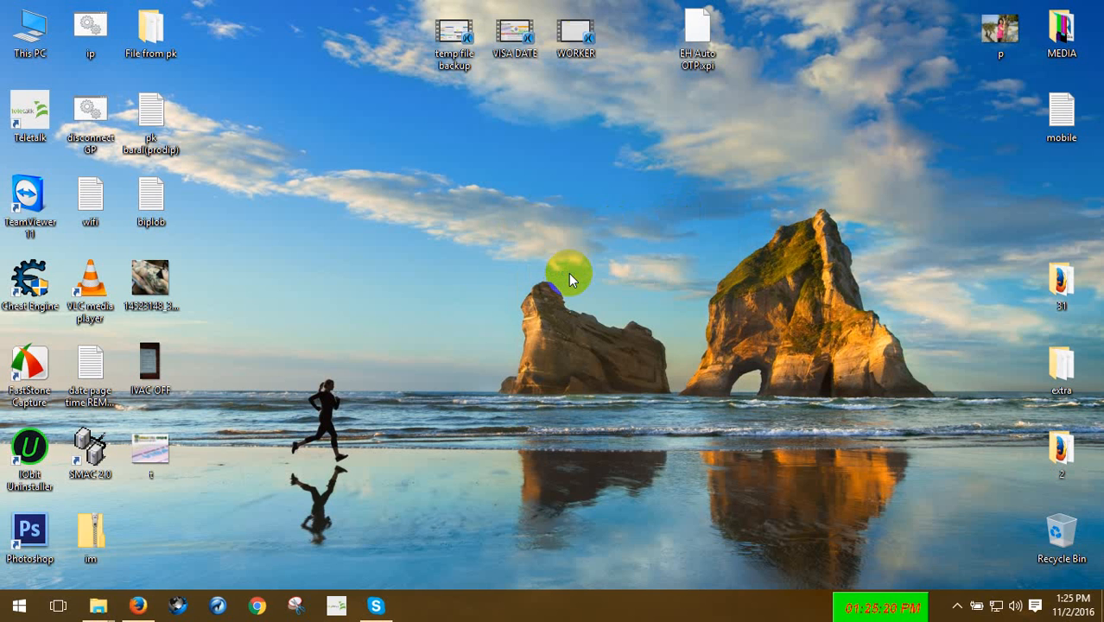
{"action": "right_click", "coordinate": [552, 234]}
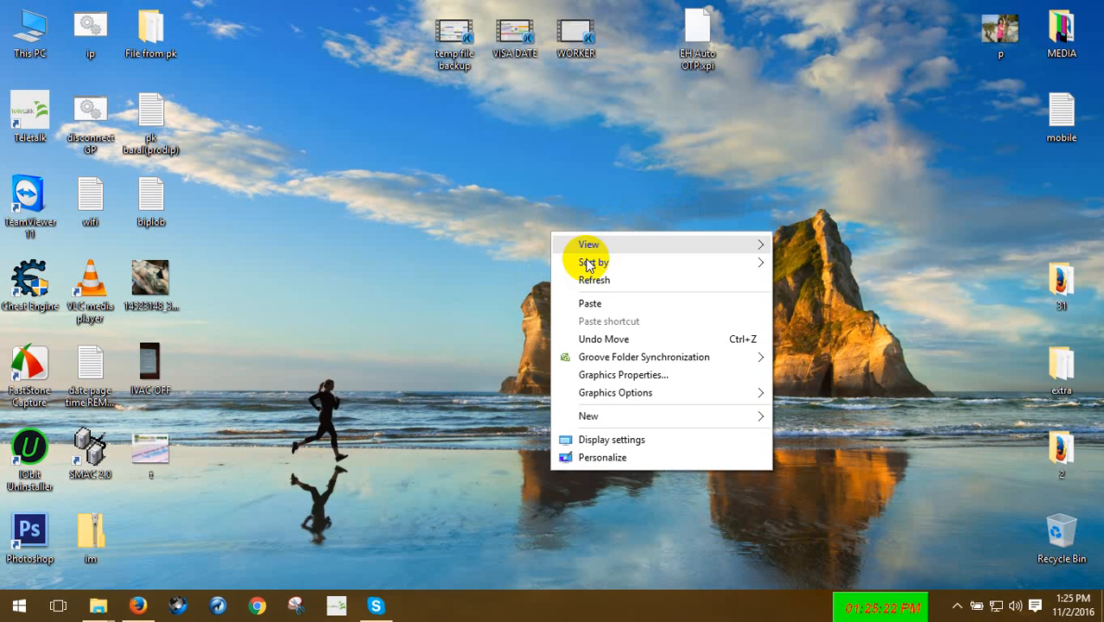
{"action": "left_click", "coordinate": [602, 278]}
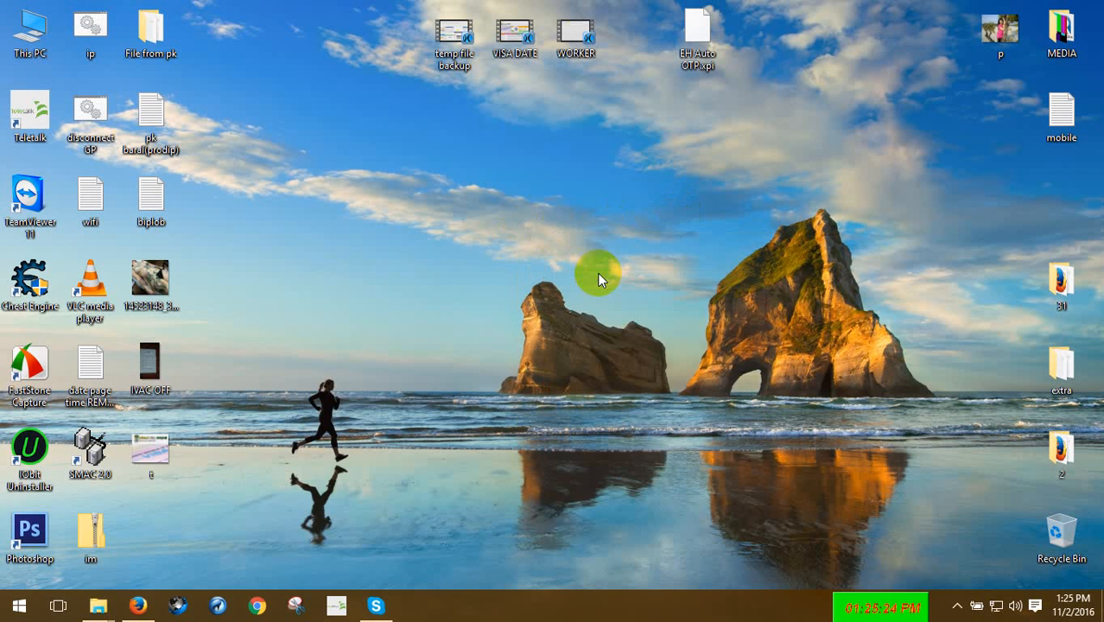
{"action": "right_click", "coordinate": [573, 174]}
{"action": "left_click", "coordinate": [620, 222]}
{"action": "right_click", "coordinate": [594, 189]}
{"action": "left_click", "coordinate": [654, 237]}
{"action": "right_click", "coordinate": [502, 181]}
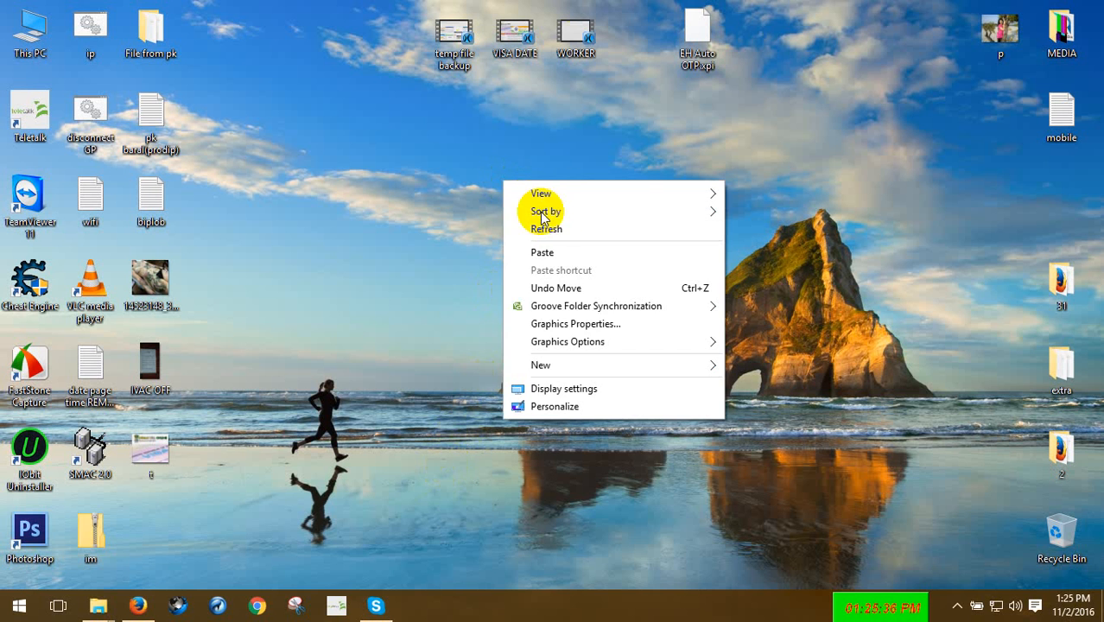
{"action": "left_click", "coordinate": [559, 228]}
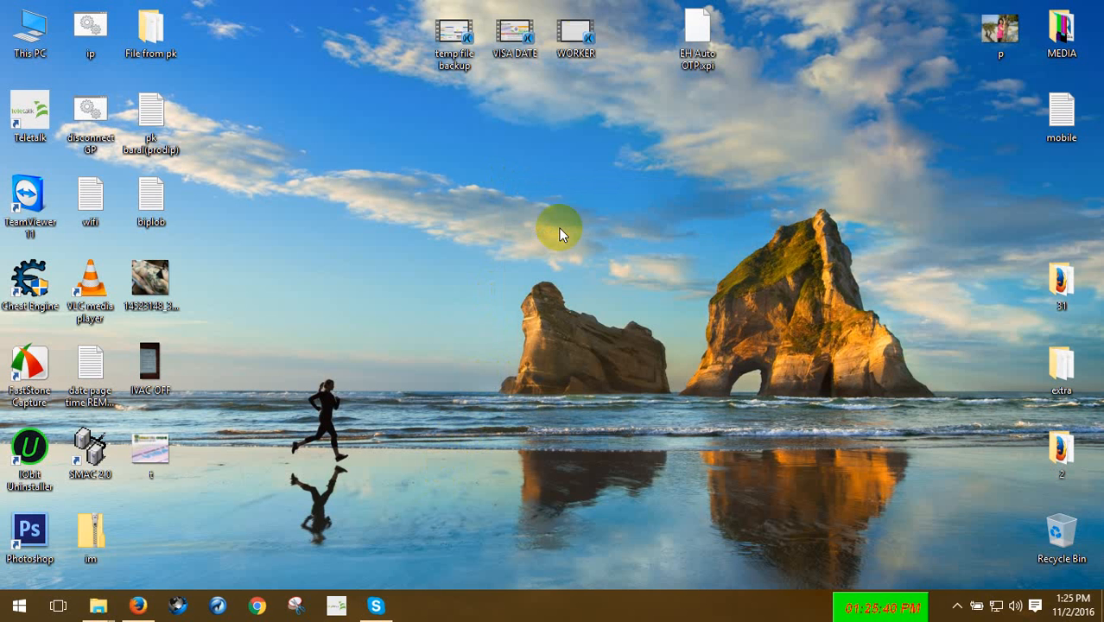
{"action": "right_click", "coordinate": [548, 193]}
{"action": "left_click", "coordinate": [583, 245]}
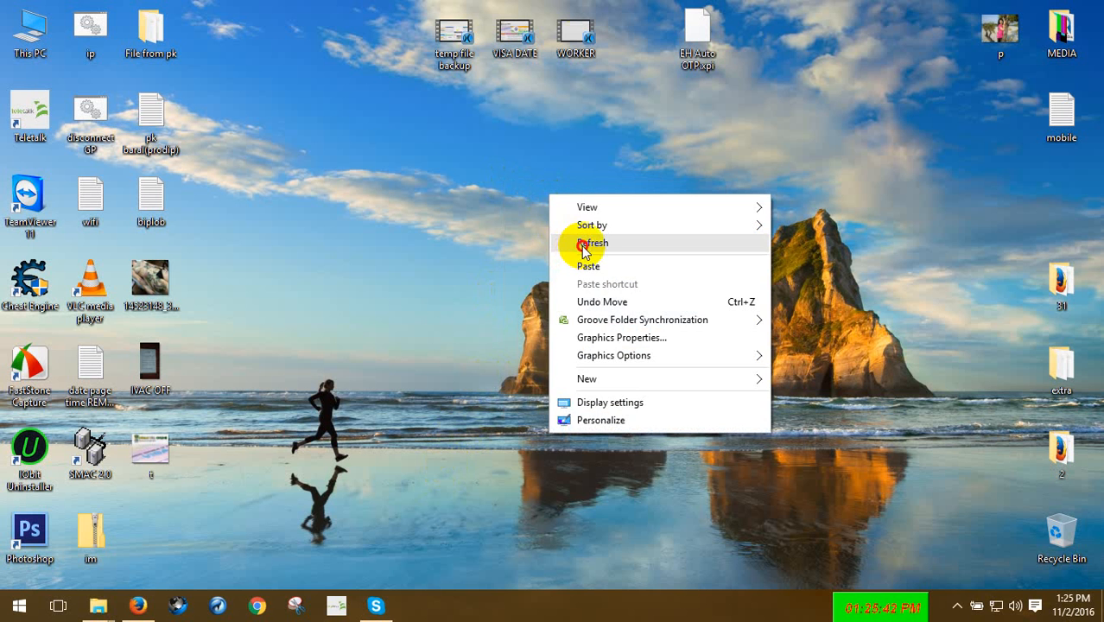
Switch to Firefox, search Google for "xampp download" and go to the Apache Friends Download XAMPP page.
{"action": "left_click", "coordinate": [138, 606]}
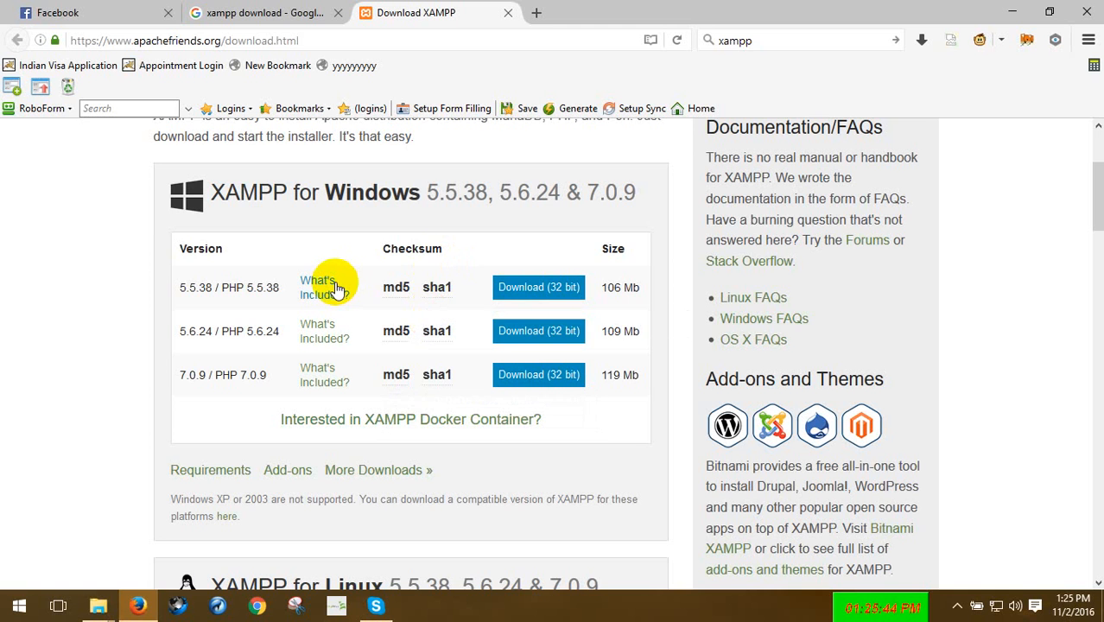
{"action": "scroll", "coordinate": [290, 251], "scroll_direction": "up", "scroll_amount": 2}
{"action": "key", "text": "ctrl+shift+Tab"}
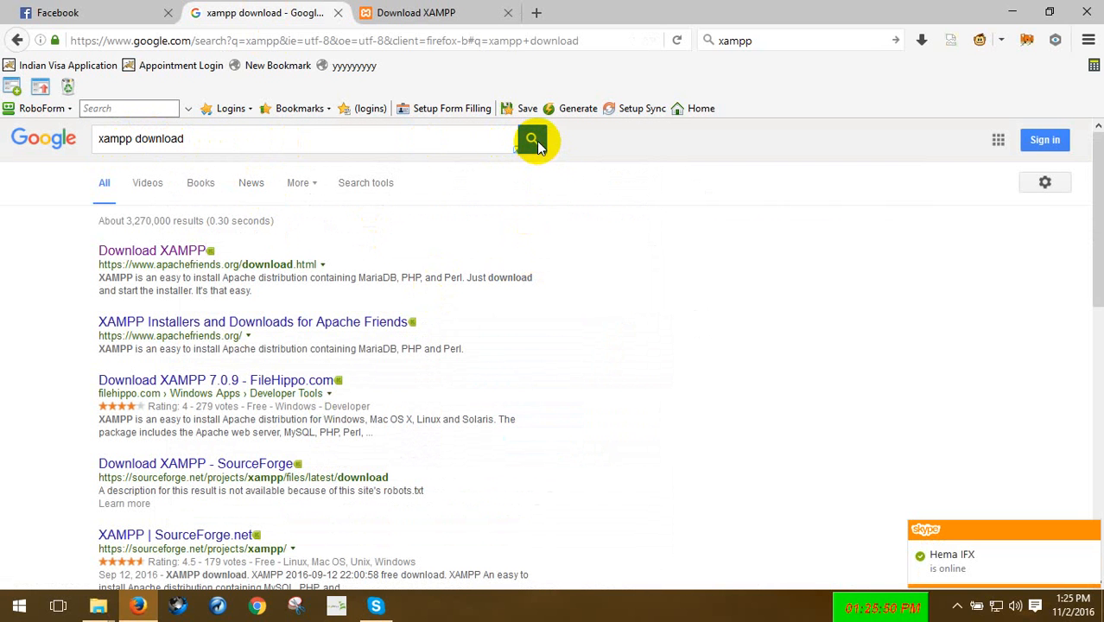
{"action": "left_click", "coordinate": [536, 144]}
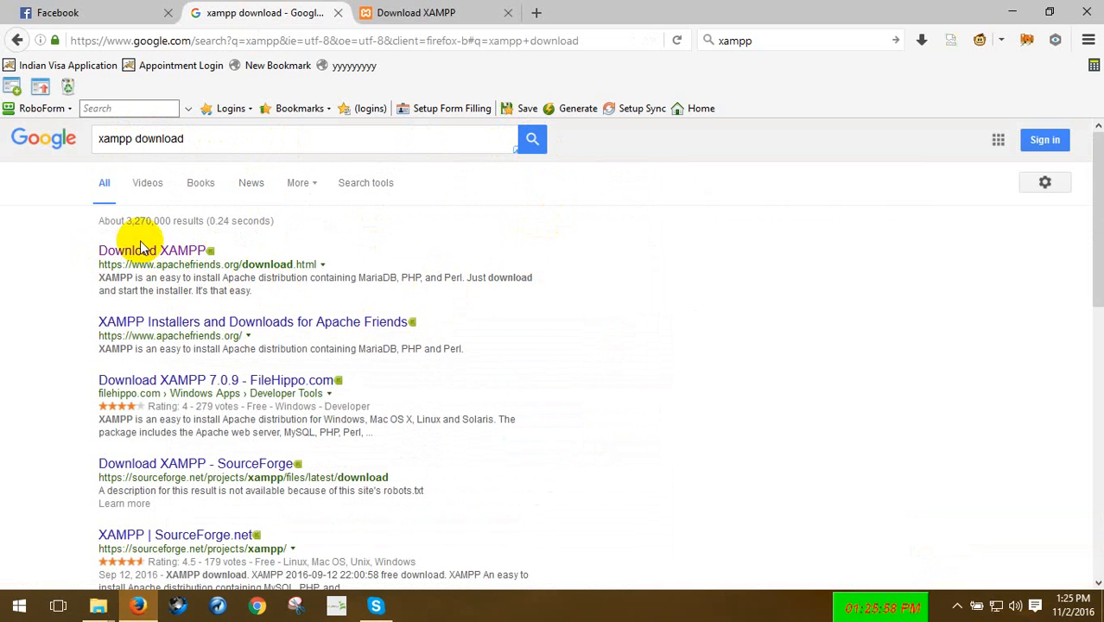
{"action": "left_click", "coordinate": [436, 12]}
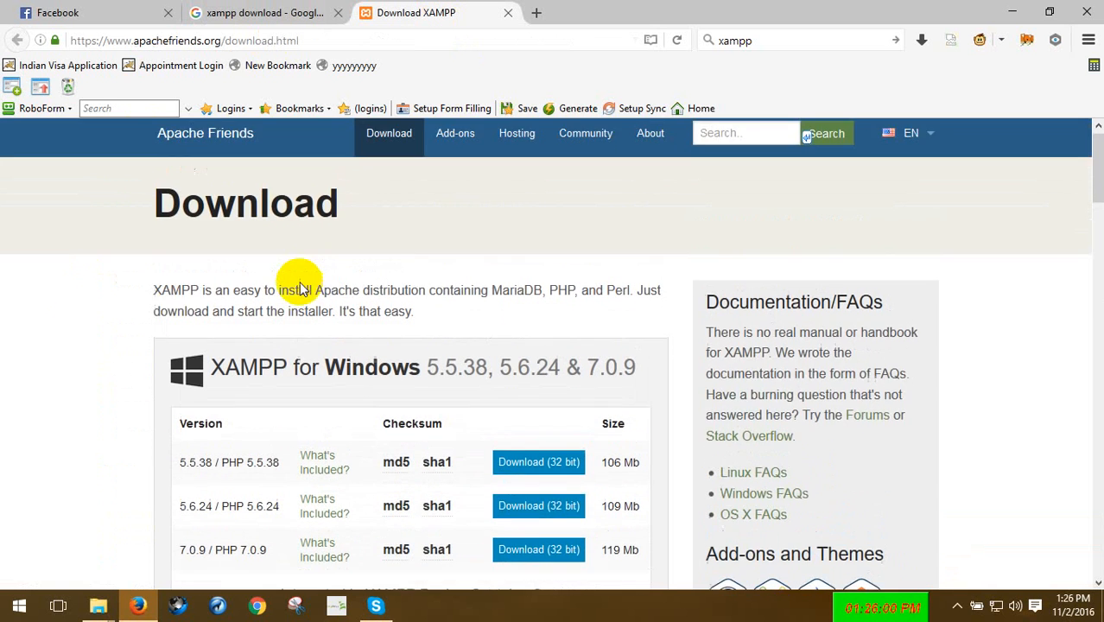
Examine the XAMPP versions offered for Windows, Linux and OS X on the download page, including the 32-bit Windows downloads.
{"action": "scroll", "coordinate": [304, 289], "scroll_direction": "down", "scroll_amount": 1}
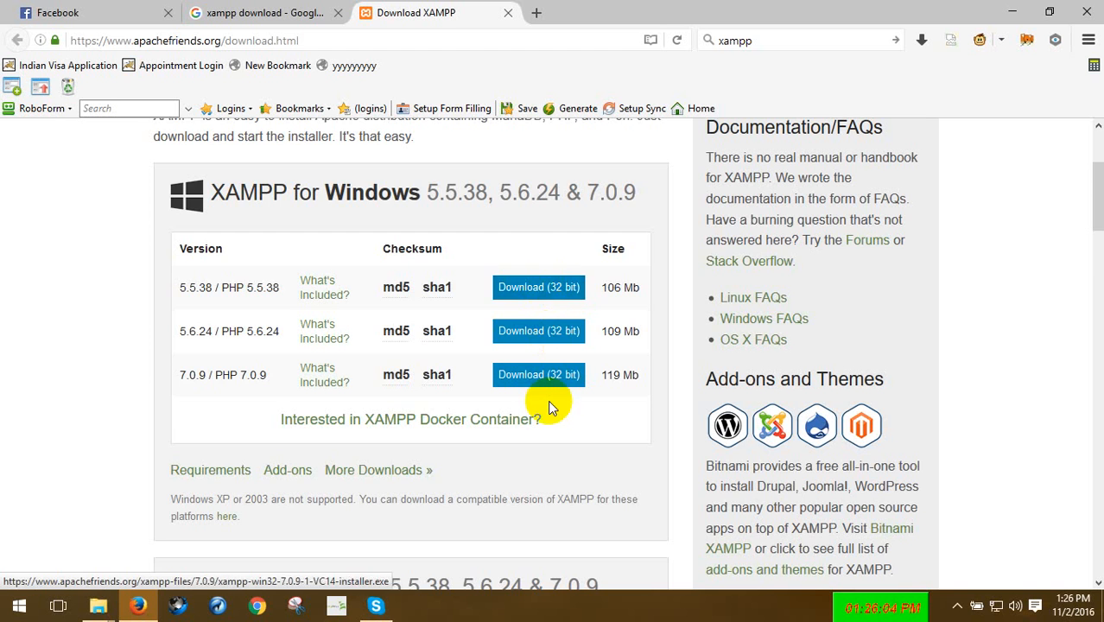
{"action": "scroll", "coordinate": [557, 311], "scroll_direction": "down", "scroll_amount": 3}
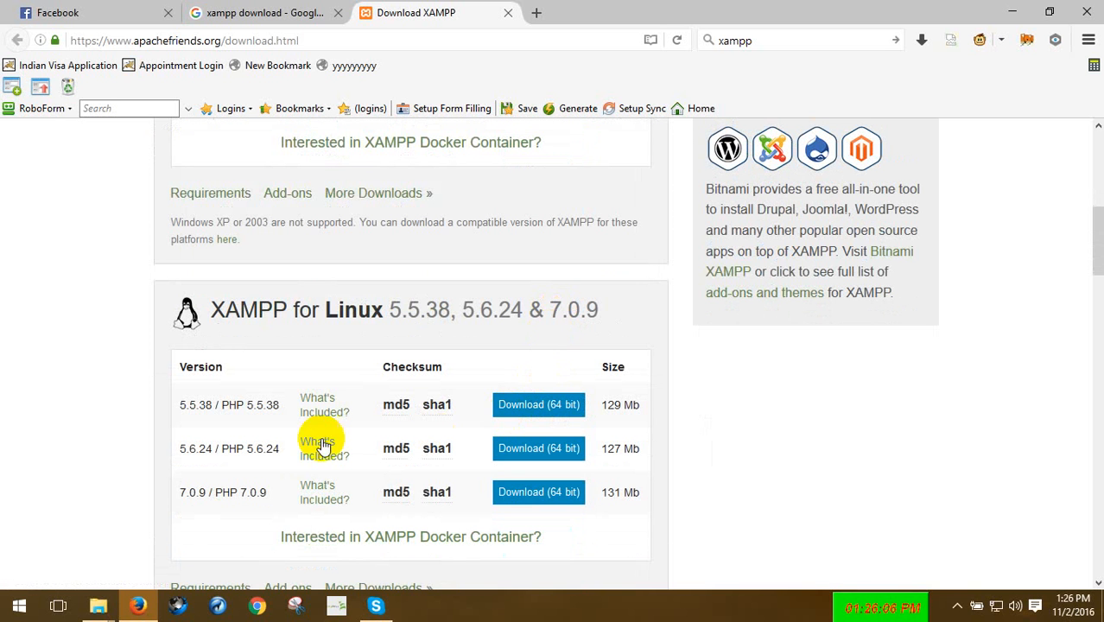
{"action": "scroll", "coordinate": [530, 408], "scroll_direction": "up", "scroll_amount": 1}
{"action": "scroll", "coordinate": [530, 407], "scroll_direction": "up", "scroll_amount": 7}
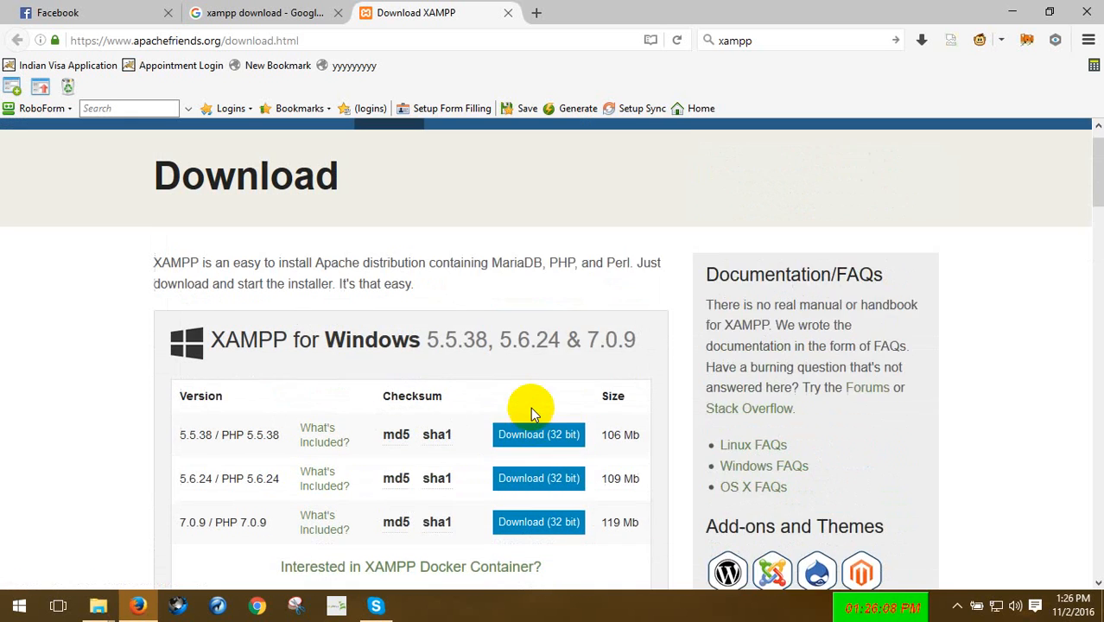
{"action": "scroll", "coordinate": [370, 382], "scroll_direction": "down", "scroll_amount": 2}
{"action": "scroll", "coordinate": [372, 421], "scroll_direction": "down", "scroll_amount": 2}
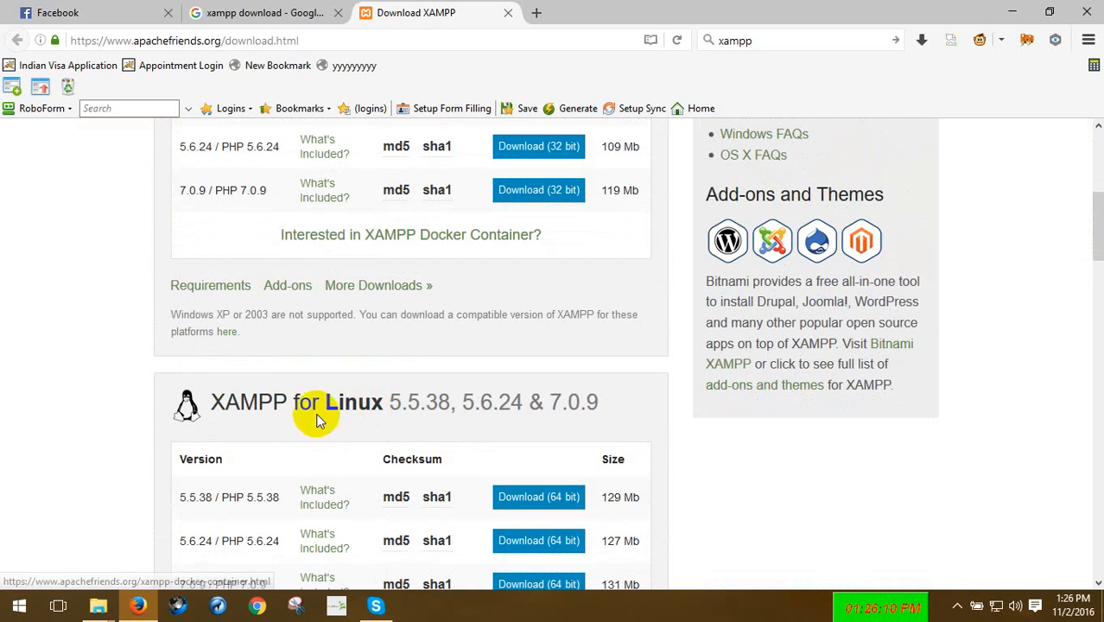
{"action": "scroll", "coordinate": [395, 412], "scroll_direction": "down", "scroll_amount": 5}
{"action": "scroll", "coordinate": [388, 354], "scroll_direction": "down", "scroll_amount": 2}
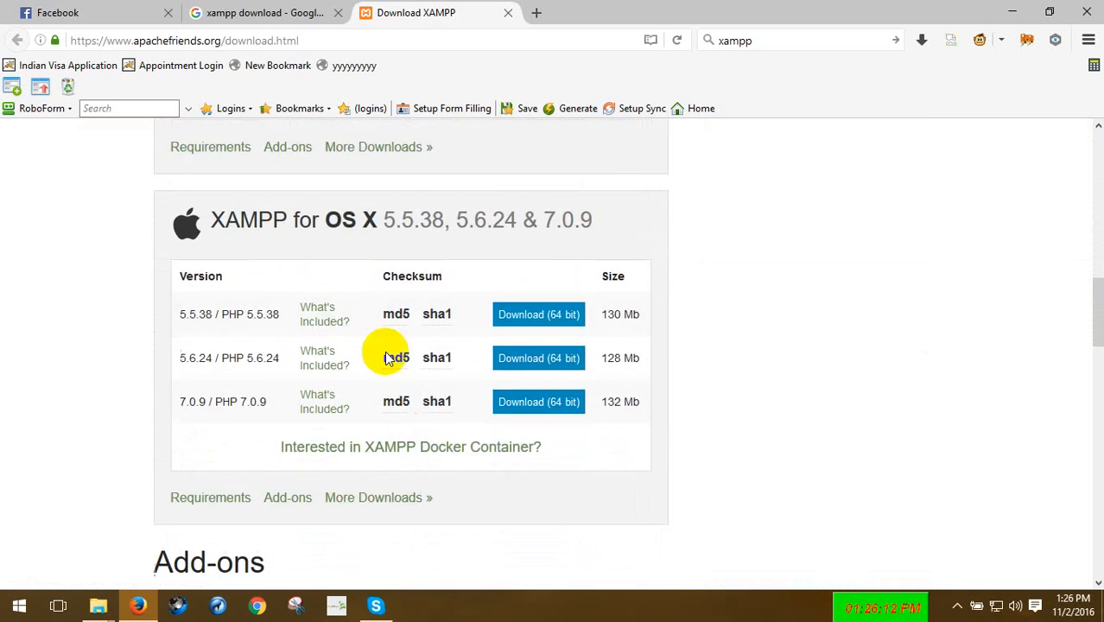
{"action": "scroll", "coordinate": [484, 396], "scroll_direction": "up", "scroll_amount": 4}
{"action": "scroll", "coordinate": [500, 398], "scroll_direction": "up", "scroll_amount": 7}
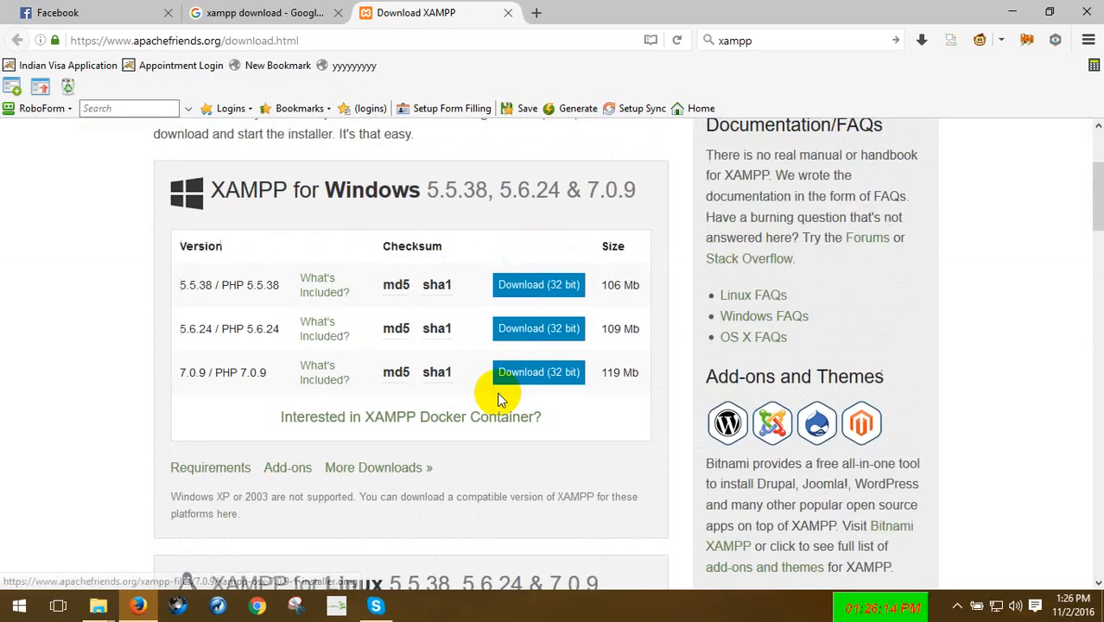
{"action": "scroll", "coordinate": [500, 395], "scroll_direction": "down", "scroll_amount": 2}
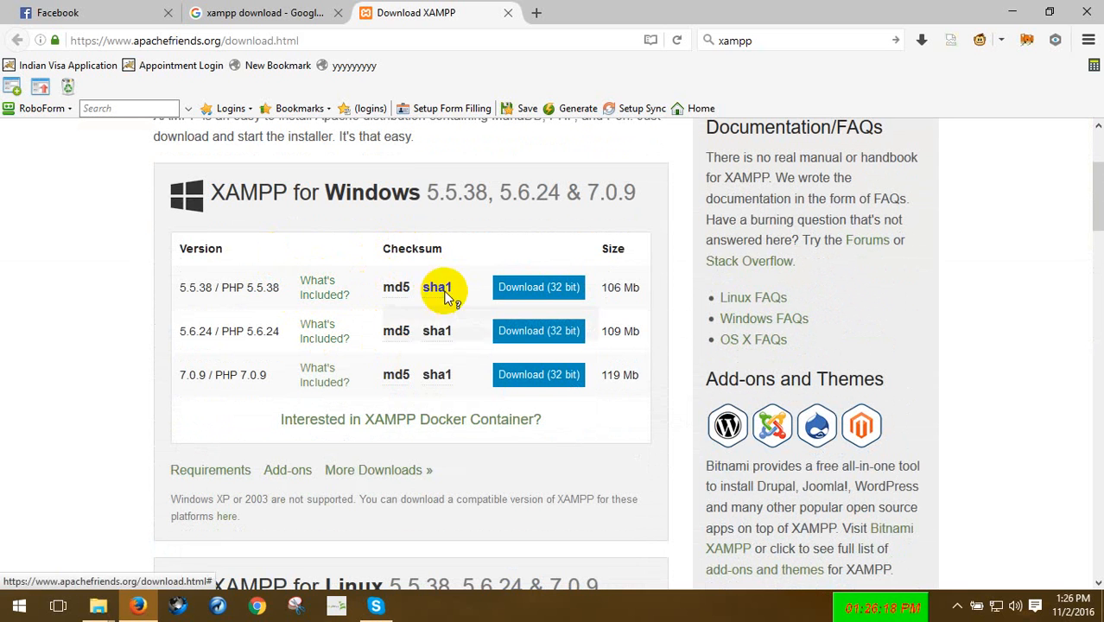
{"action": "left_click", "coordinate": [554, 289]}
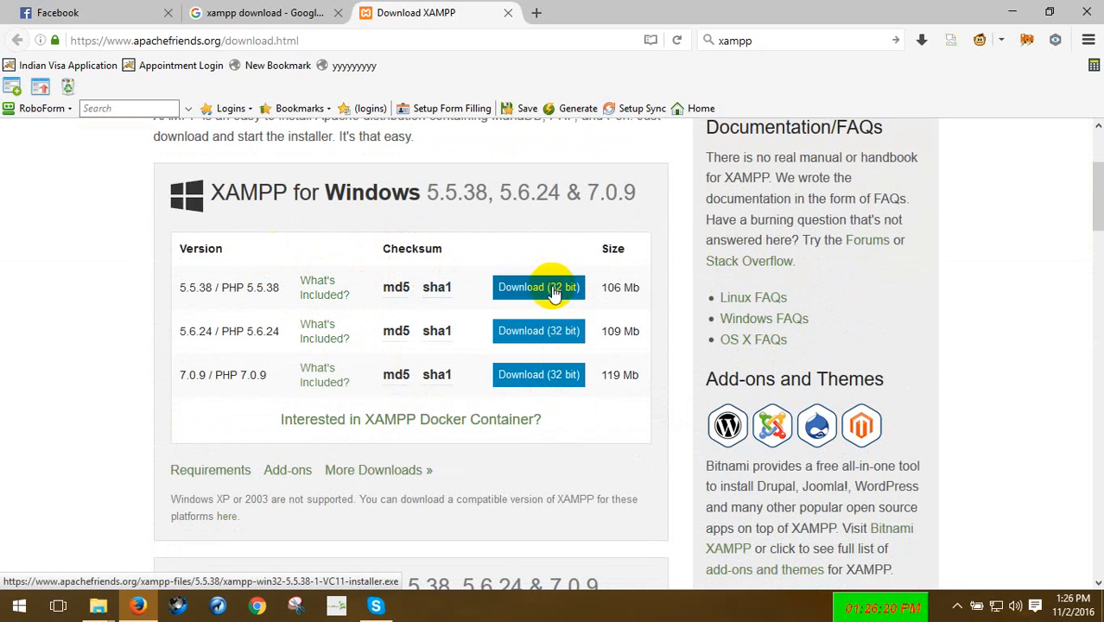
Switch to the PROGRAM folder in File Explorer and run xampp-win32-5.6.8-0-VC11-installer, leaving the desktop clear.
{"action": "left_click", "coordinate": [1015, 12]}
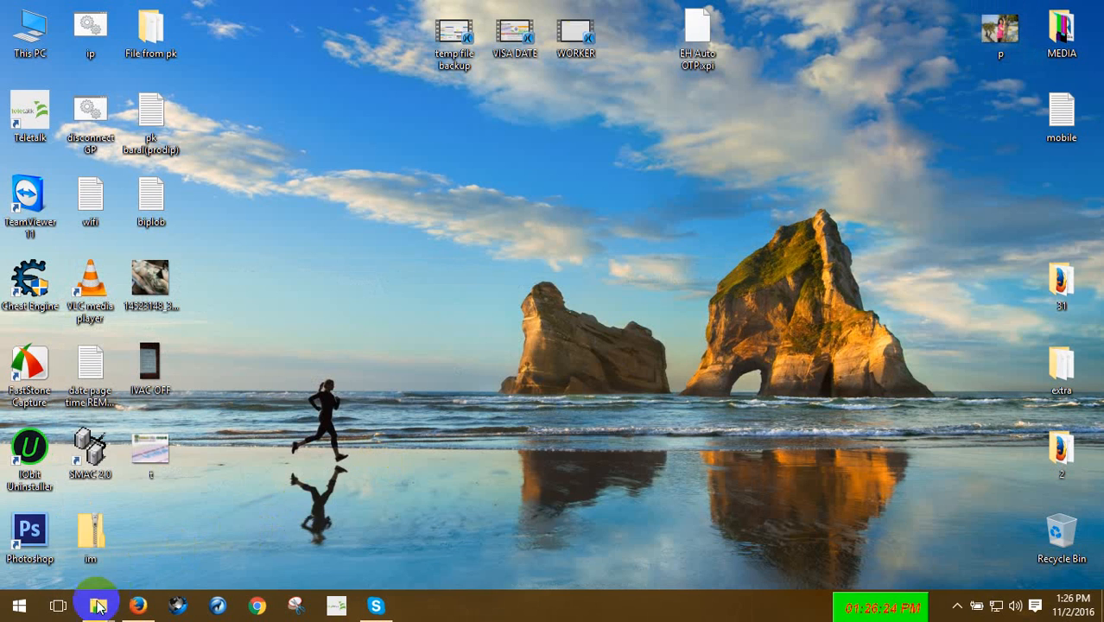
{"action": "mouse_move", "coordinate": [110, 595]}
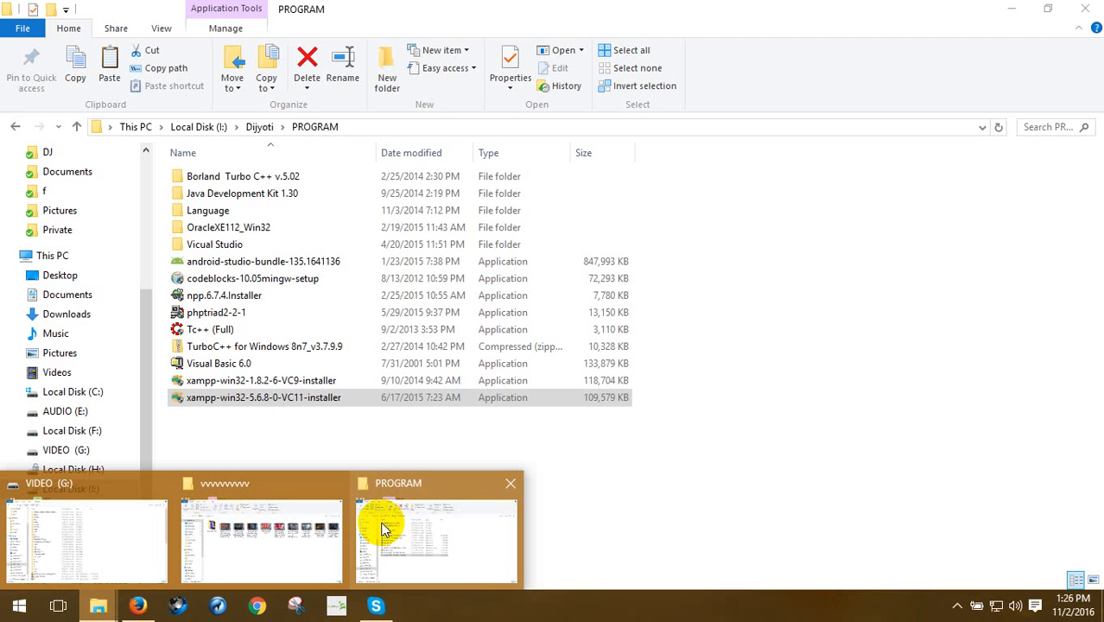
{"action": "left_click", "coordinate": [382, 523]}
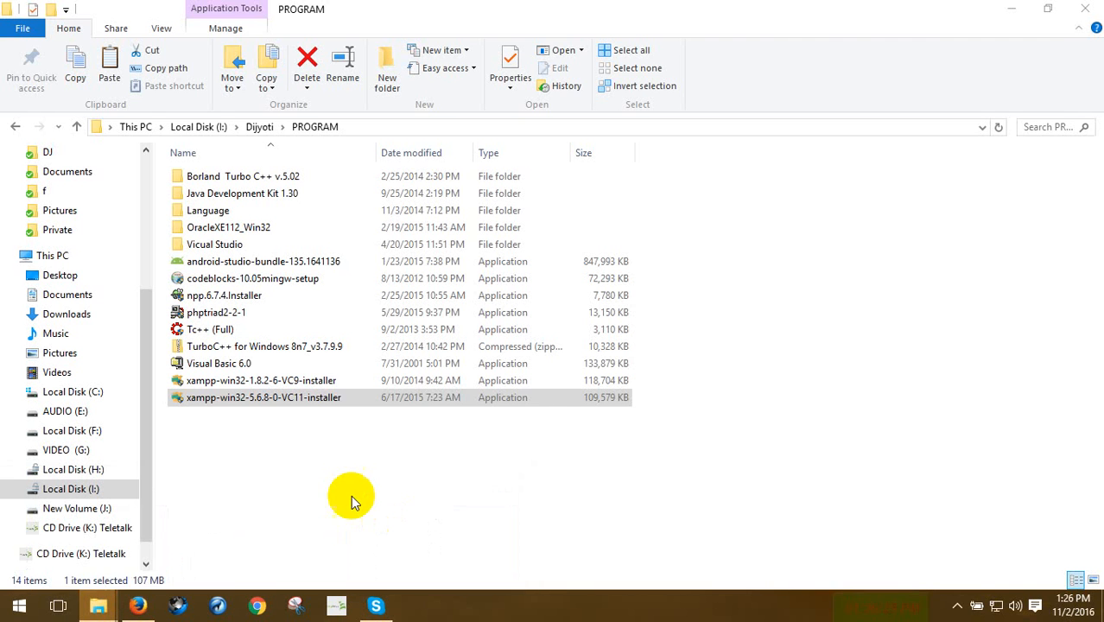
{"action": "left_click", "coordinate": [259, 403]}
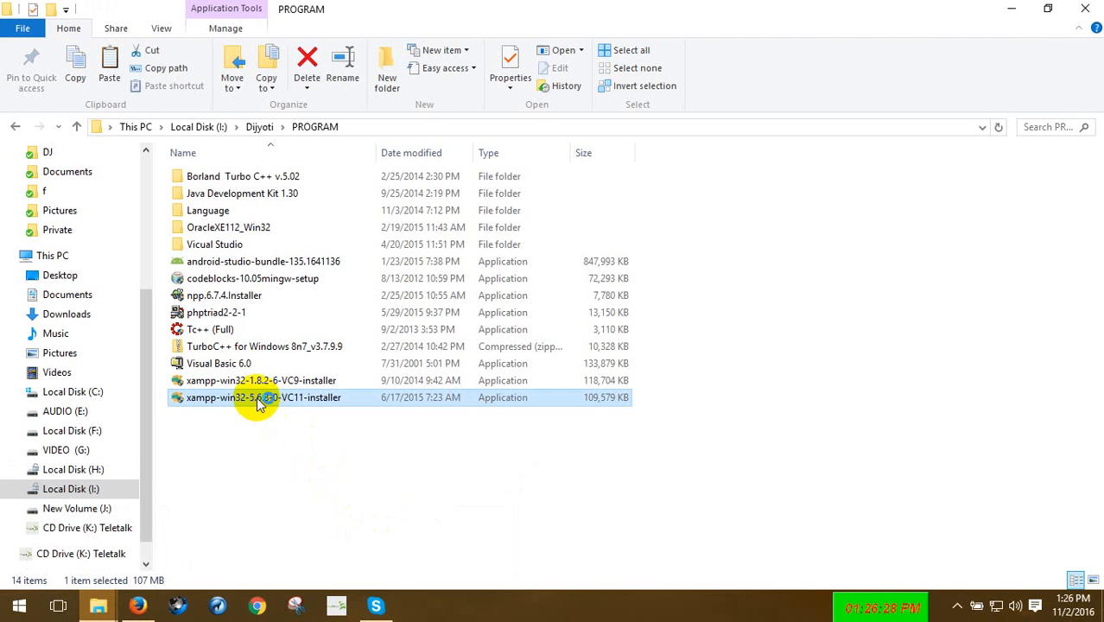
{"action": "left_click", "coordinate": [1010, 9]}
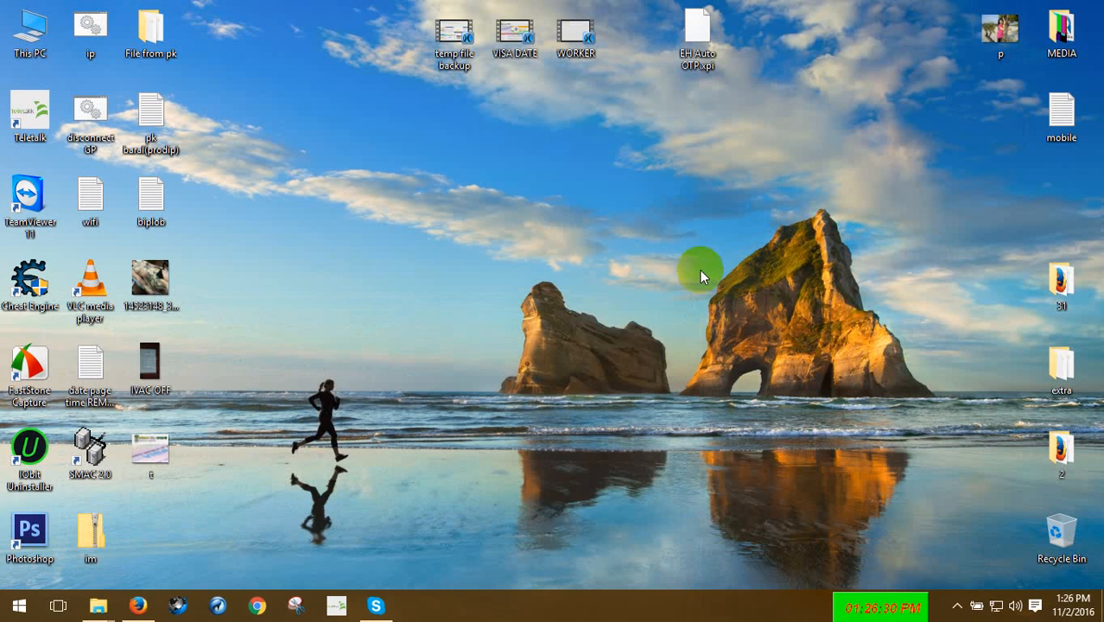
{"action": "right_click", "coordinate": [529, 190]}
{"action": "left_click", "coordinate": [593, 242]}
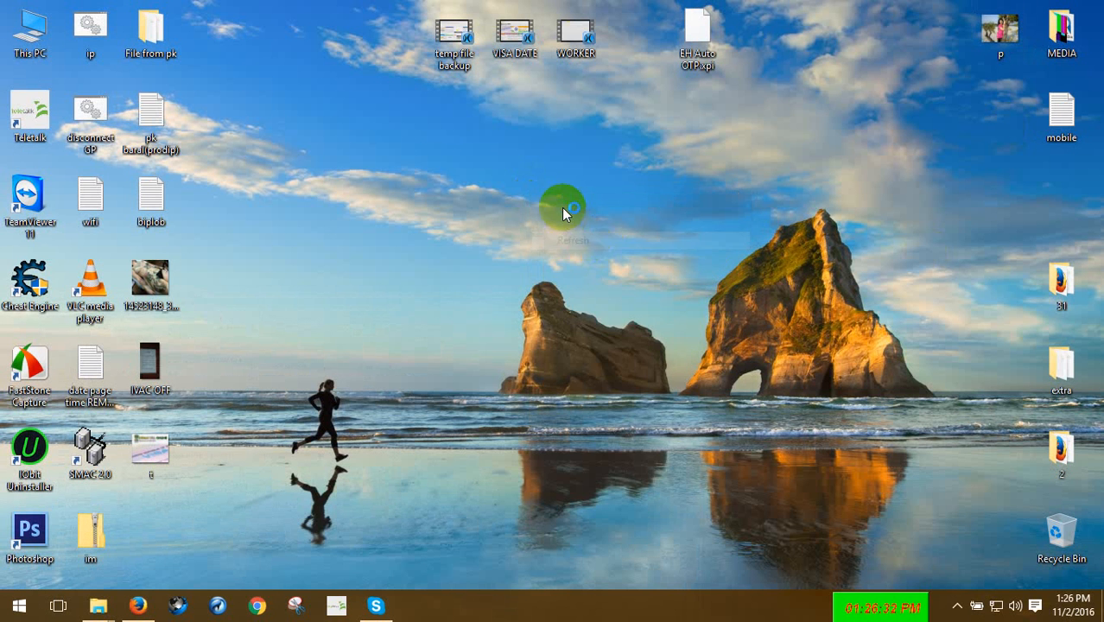
{"action": "right_click", "coordinate": [561, 207]}
{"action": "left_click", "coordinate": [626, 258]}
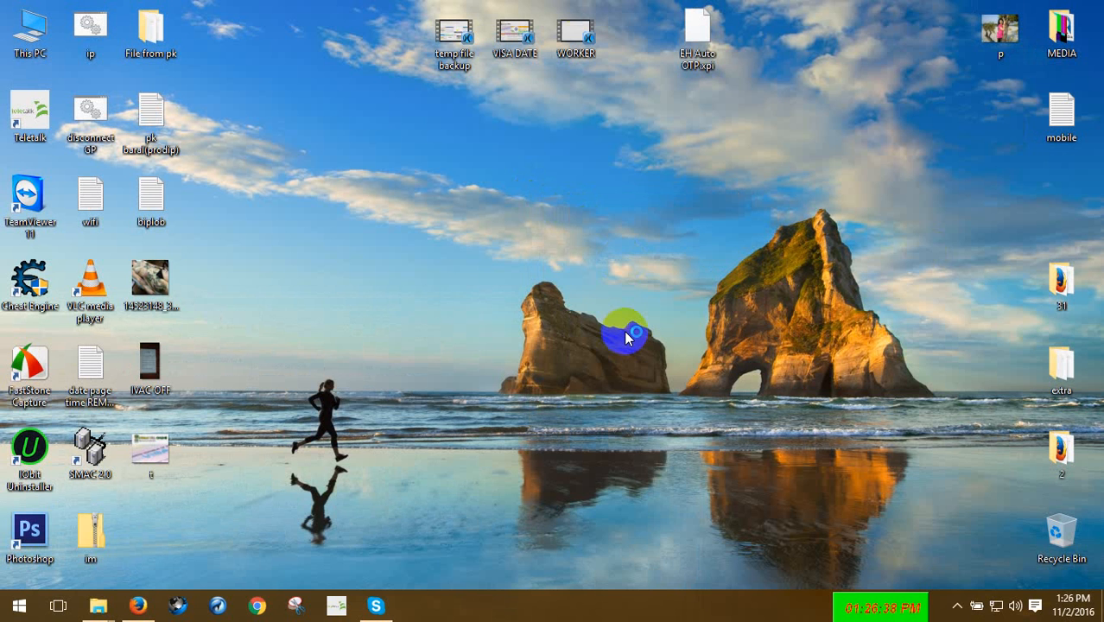
{"action": "right_click", "coordinate": [649, 183]}
{"action": "left_click", "coordinate": [691, 233]}
{"action": "right_click", "coordinate": [618, 213]}
{"action": "left_click", "coordinate": [684, 261]}
{"action": "right_click", "coordinate": [642, 214]}
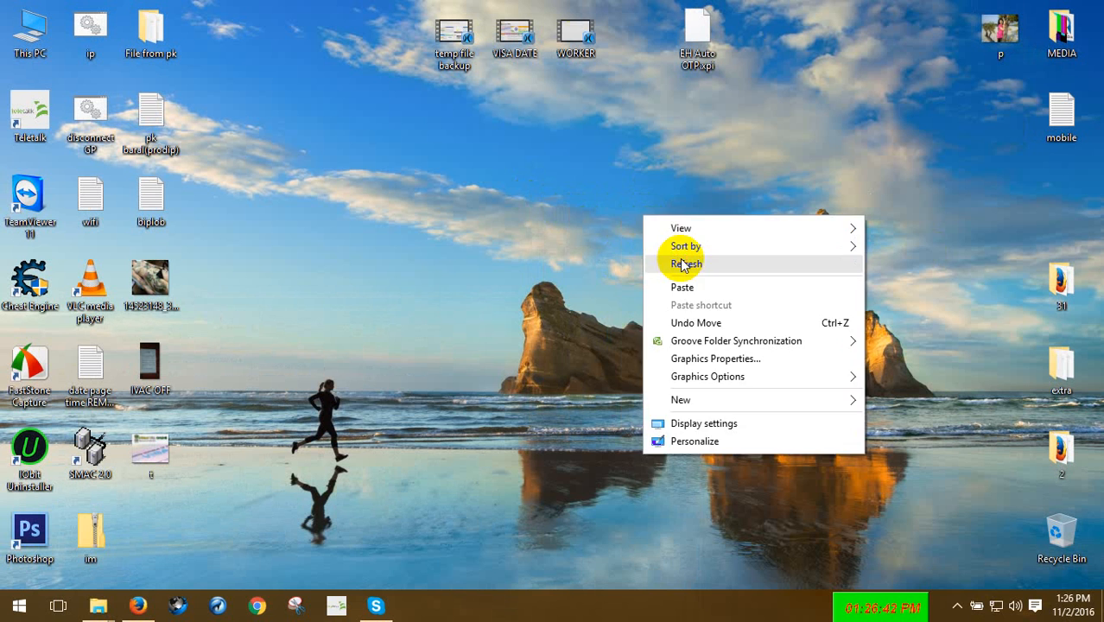
{"action": "left_click", "coordinate": [673, 262]}
{"action": "right_click", "coordinate": [623, 221]}
{"action": "left_click", "coordinate": [674, 272]}
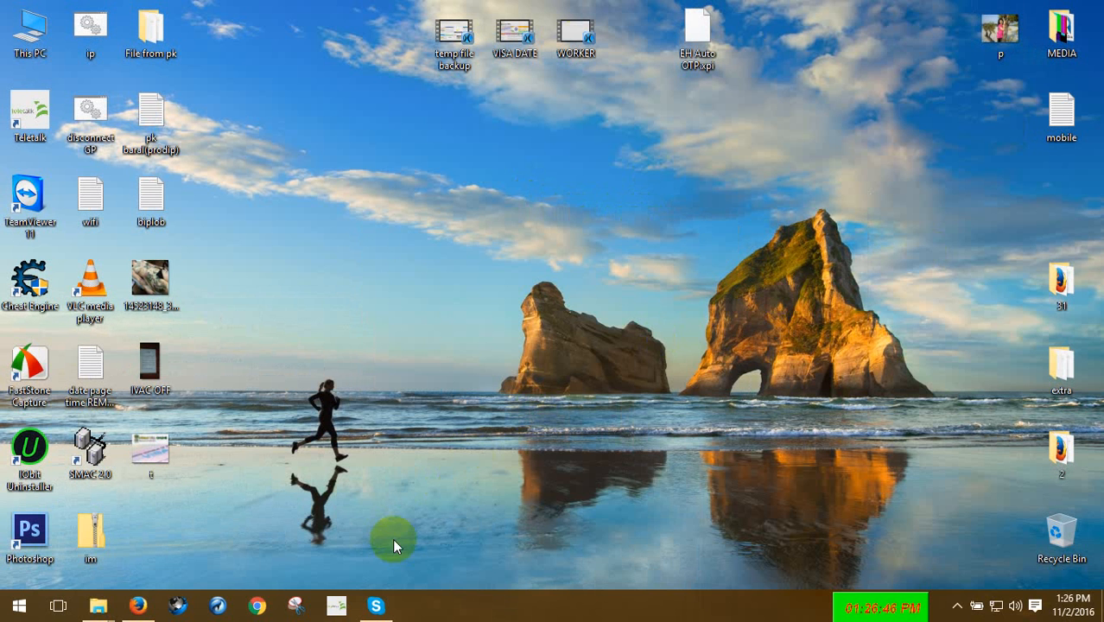
{"action": "right_click", "coordinate": [594, 222]}
{"action": "left_click", "coordinate": [653, 270]}
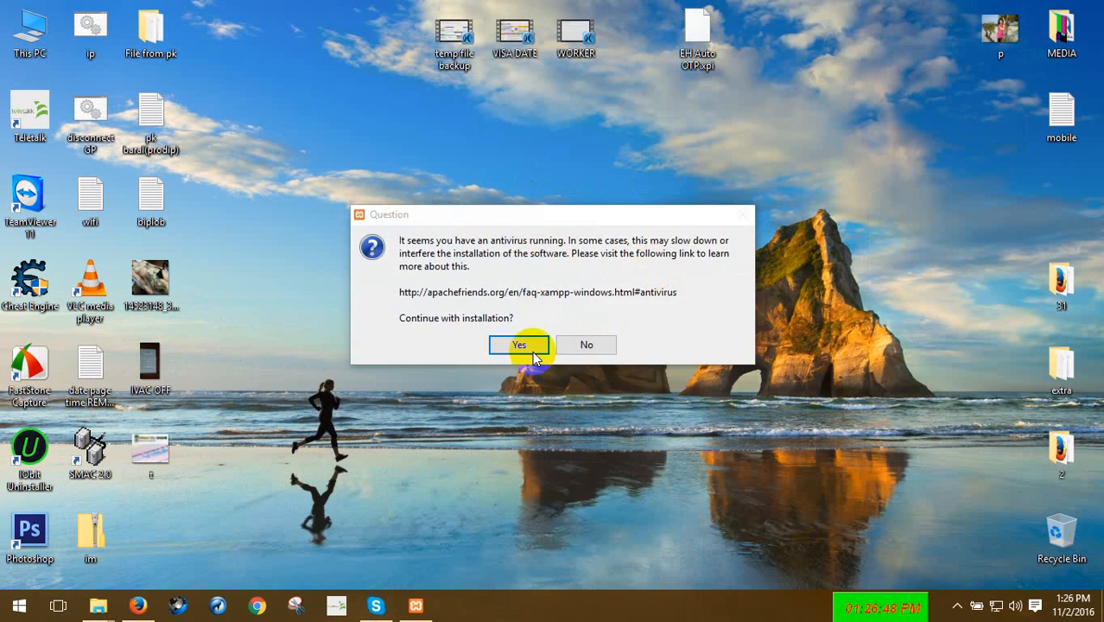
Continue the XAMPP installation despite the antivirus notice and acknowledge the User Account Control warning.
{"action": "left_click", "coordinate": [517, 343]}
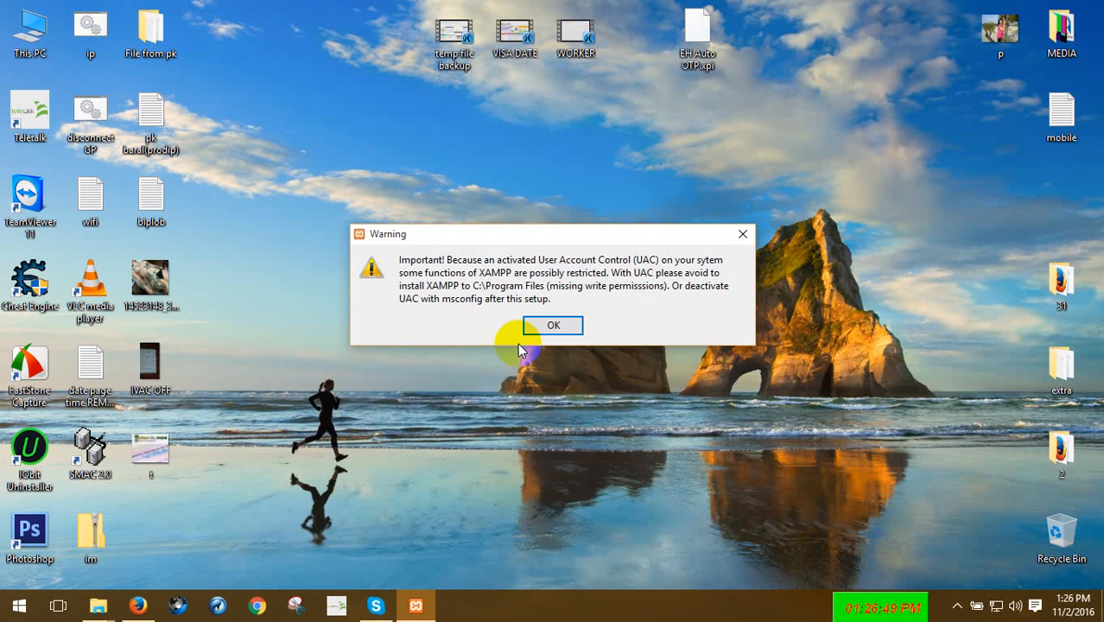
{"action": "left_click", "coordinate": [564, 328]}
{"action": "right_click", "coordinate": [828, 239]}
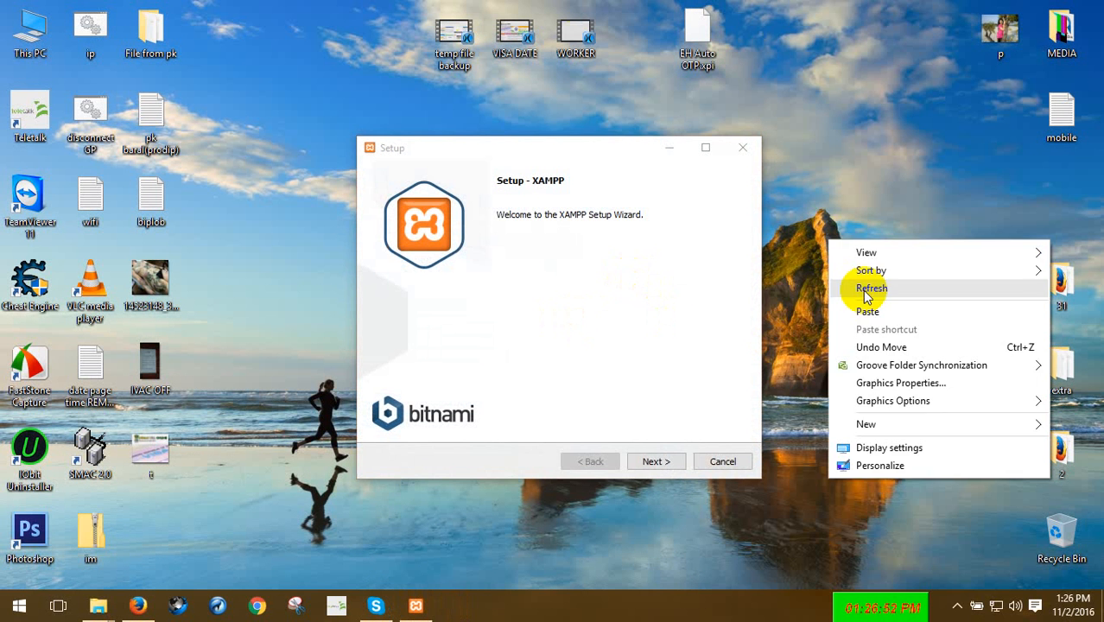
Start the XAMPP setup wizard and accept the default selection of all server, language and tool components.
{"action": "left_click", "coordinate": [869, 289]}
{"action": "left_click", "coordinate": [654, 460]}
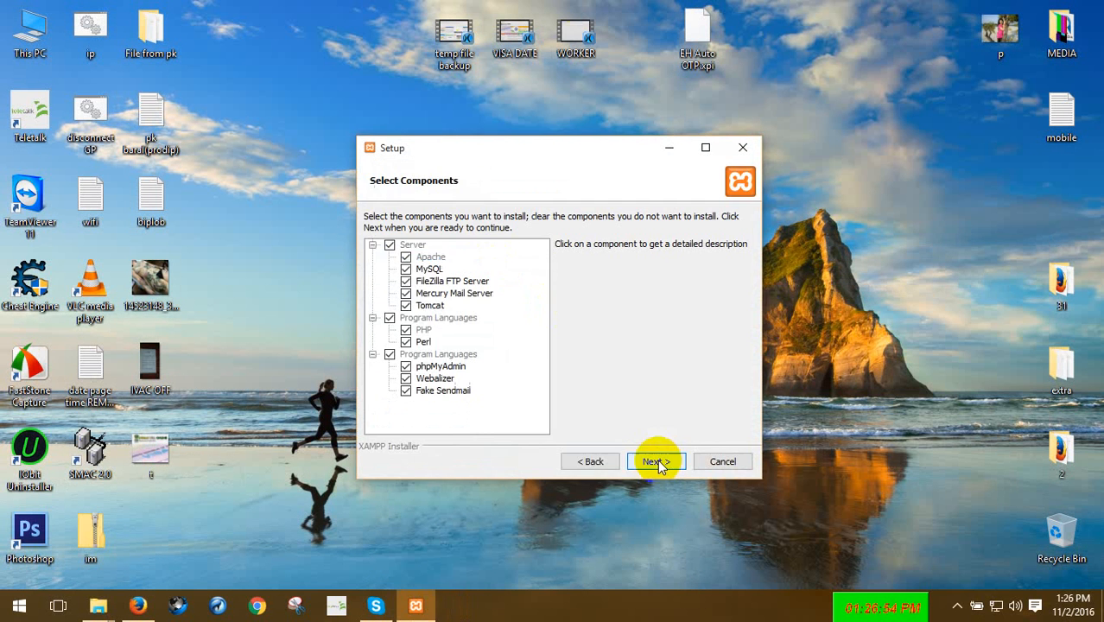
{"action": "left_click", "coordinate": [655, 455]}
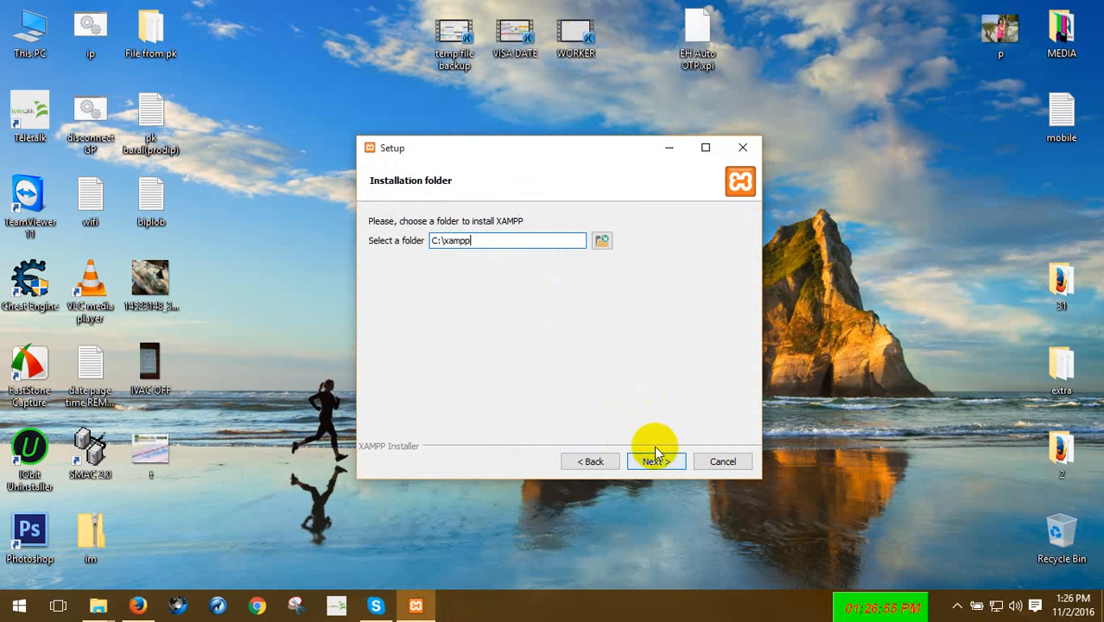
Browse for another installation folder and choose the VIDEO (G:) drive instead of the default location.
{"action": "left_click", "coordinate": [489, 240]}
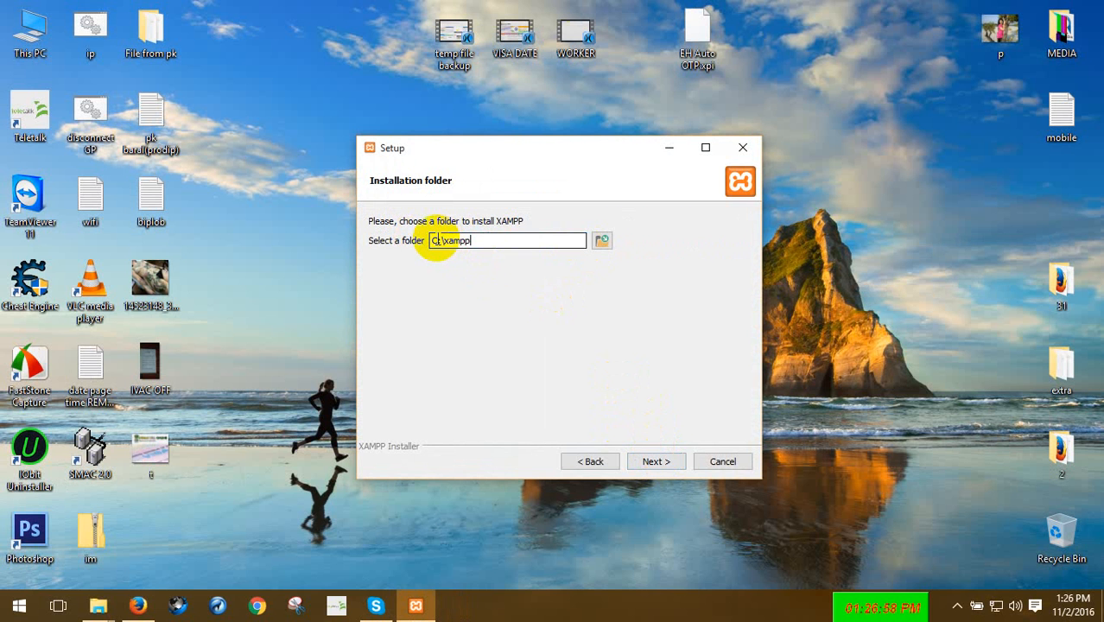
{"action": "left_click_drag", "start_coordinate": [436, 241], "coordinate": [506, 239]}
{"action": "left_click", "coordinate": [493, 245]}
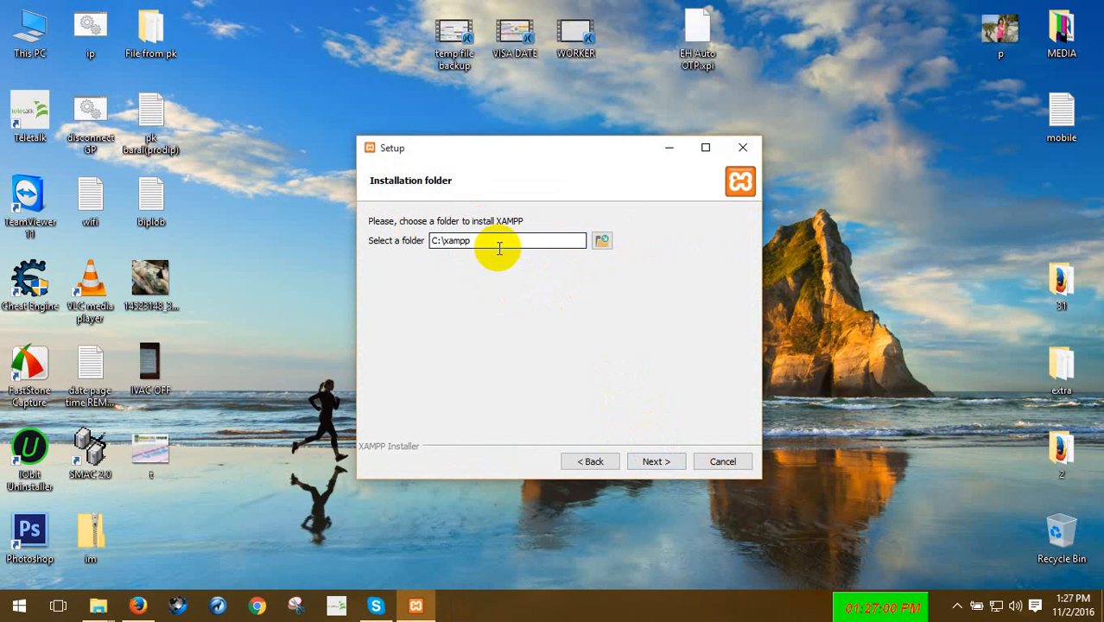
{"action": "left_click", "coordinate": [601, 240]}
{"action": "scroll", "coordinate": [553, 328], "scroll_direction": "down", "scroll_amount": 3}
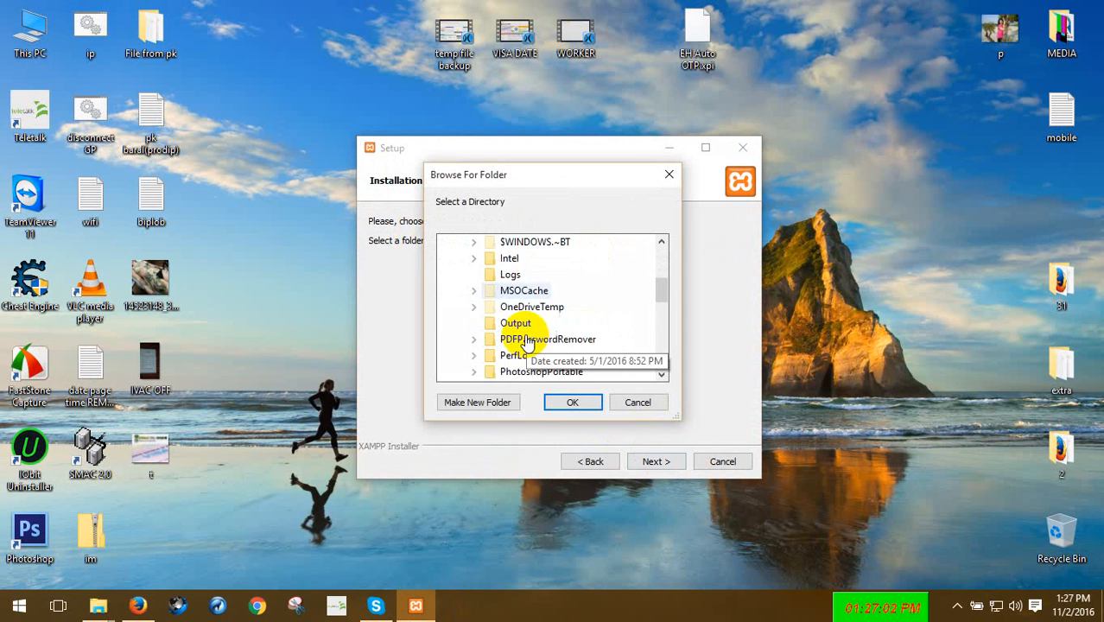
{"action": "scroll", "coordinate": [525, 327], "scroll_direction": "up", "scroll_amount": 4}
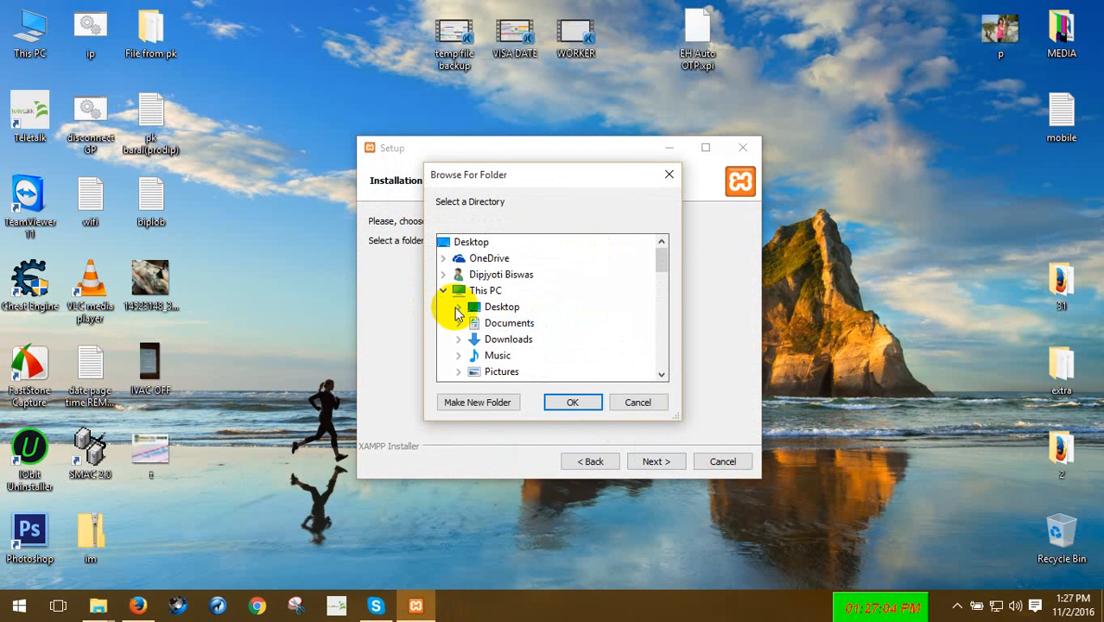
{"action": "scroll", "coordinate": [469, 350], "scroll_direction": "down", "scroll_amount": 2}
{"action": "left_click", "coordinate": [458, 307]}
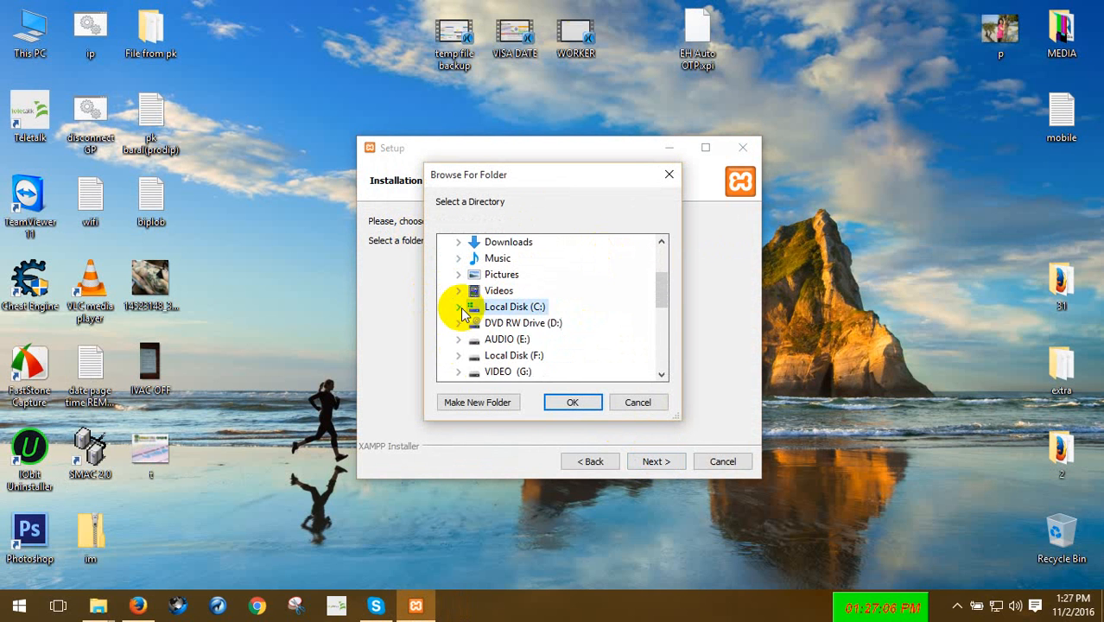
{"action": "scroll", "coordinate": [553, 322], "scroll_direction": "down", "scroll_amount": 2}
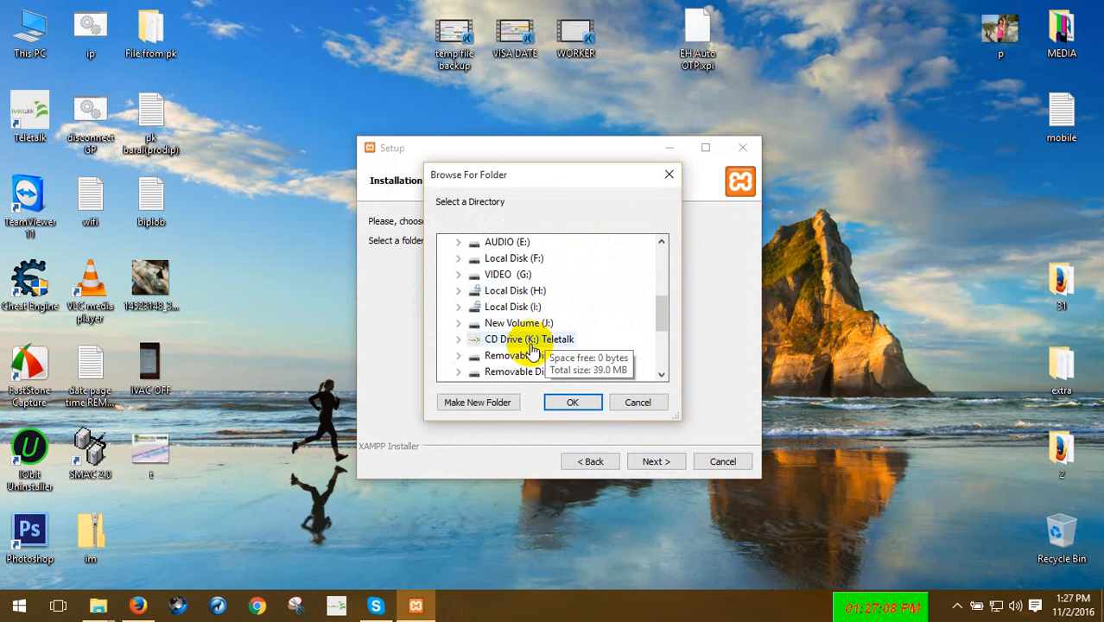
{"action": "double_click", "coordinate": [508, 275]}
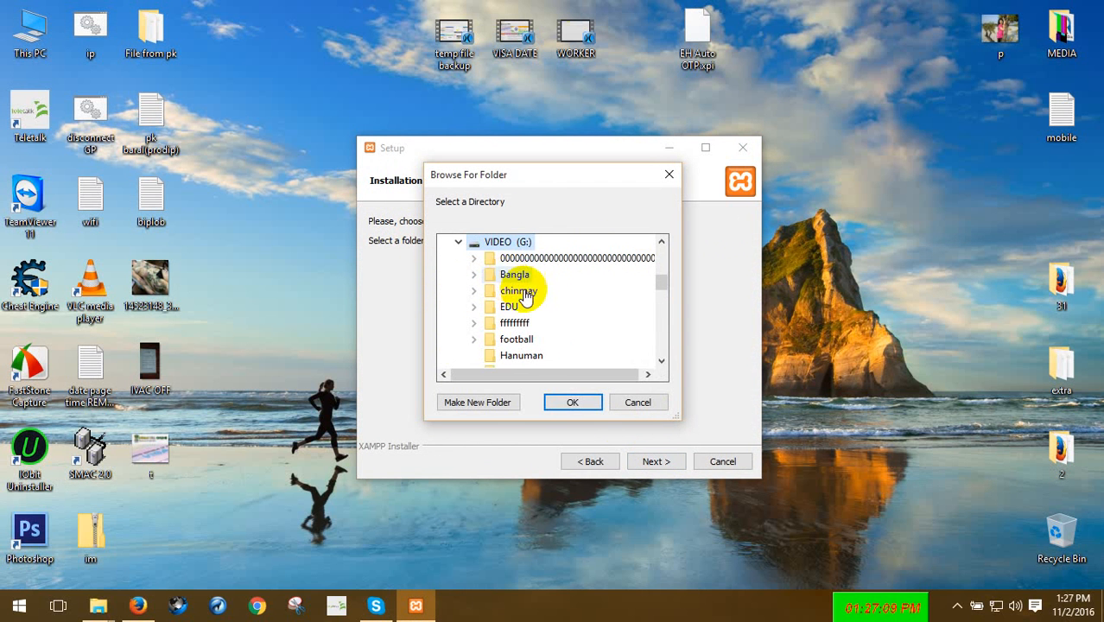
{"action": "left_click", "coordinate": [570, 403]}
Complete the installation folder path as G:\xampp and continue the setup.
{"action": "left_click", "coordinate": [478, 243]}
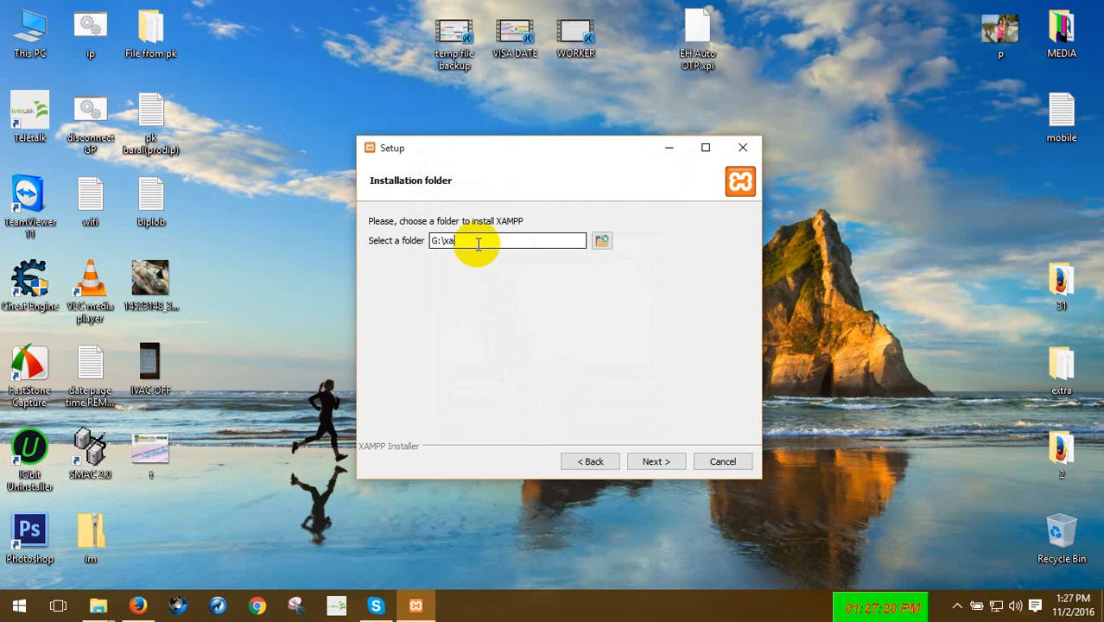
{"action": "key", "text": "BackSpace"}
{"action": "key", "text": "BackSpace"}
{"action": "type", "text": "xampp"}
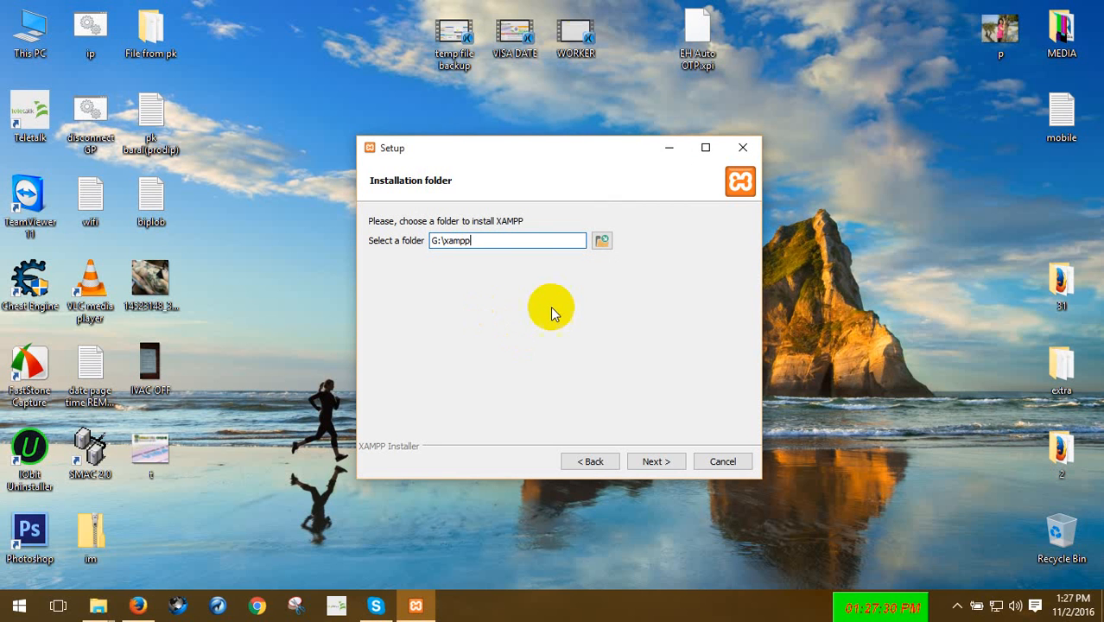
{"action": "left_click", "coordinate": [662, 461]}
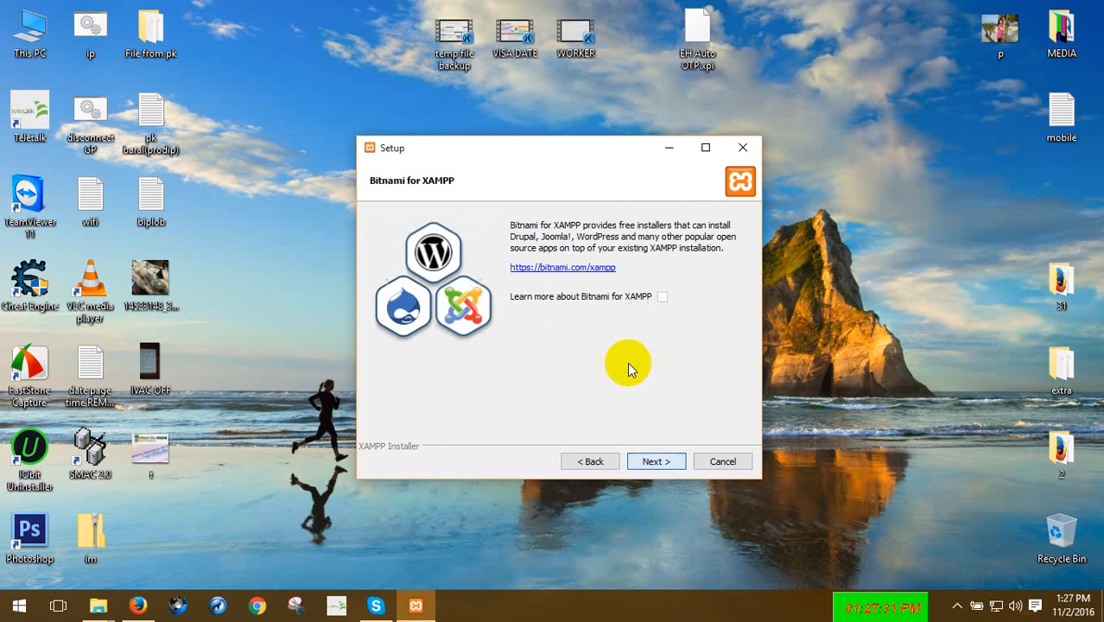
Continue past the Bitnami for XAMPP page, dismiss the Bitnami web page with its browser window, and start the XAMPP installation.
{"action": "left_click", "coordinate": [656, 462]}
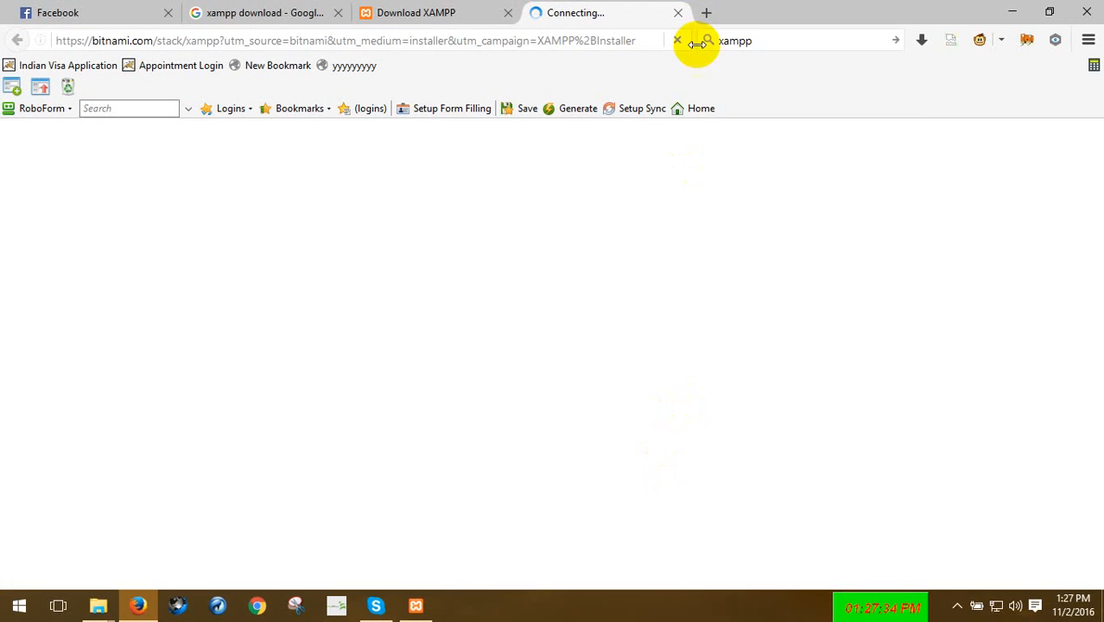
{"action": "left_click", "coordinate": [678, 14]}
{"action": "left_click", "coordinate": [1012, 13]}
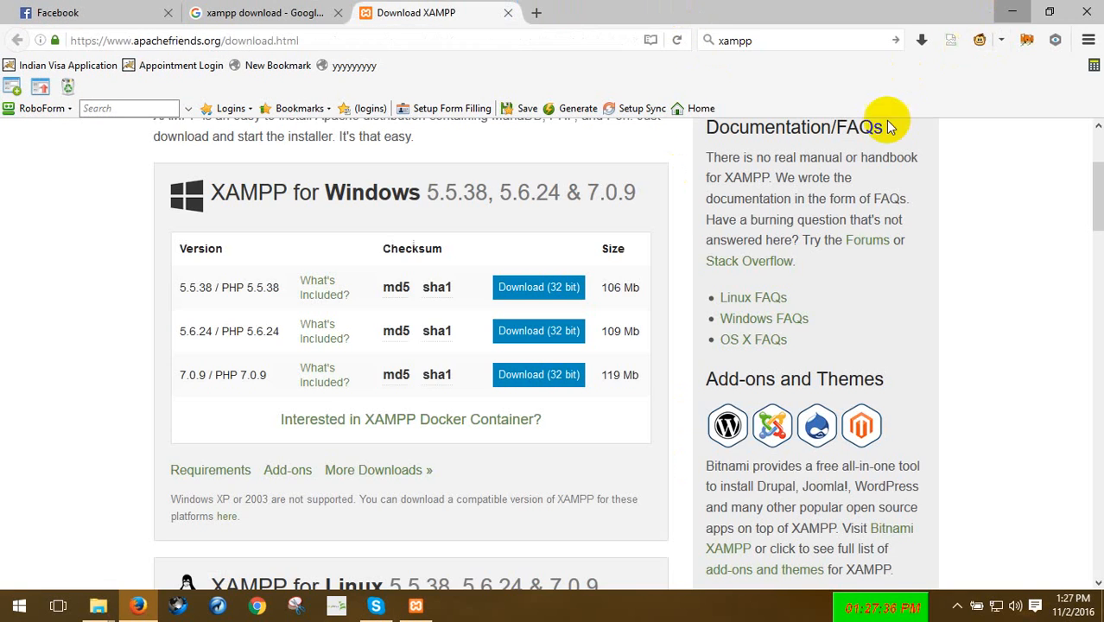
{"action": "left_click", "coordinate": [643, 461]}
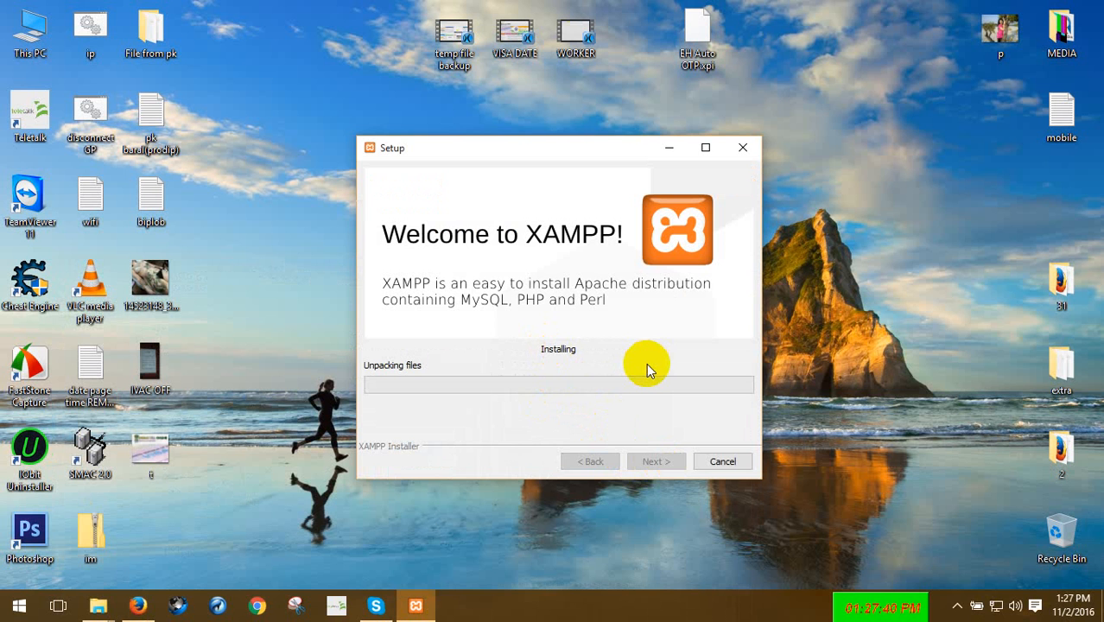
{"action": "right_click", "coordinate": [827, 189]}
{"action": "left_click", "coordinate": [865, 240]}
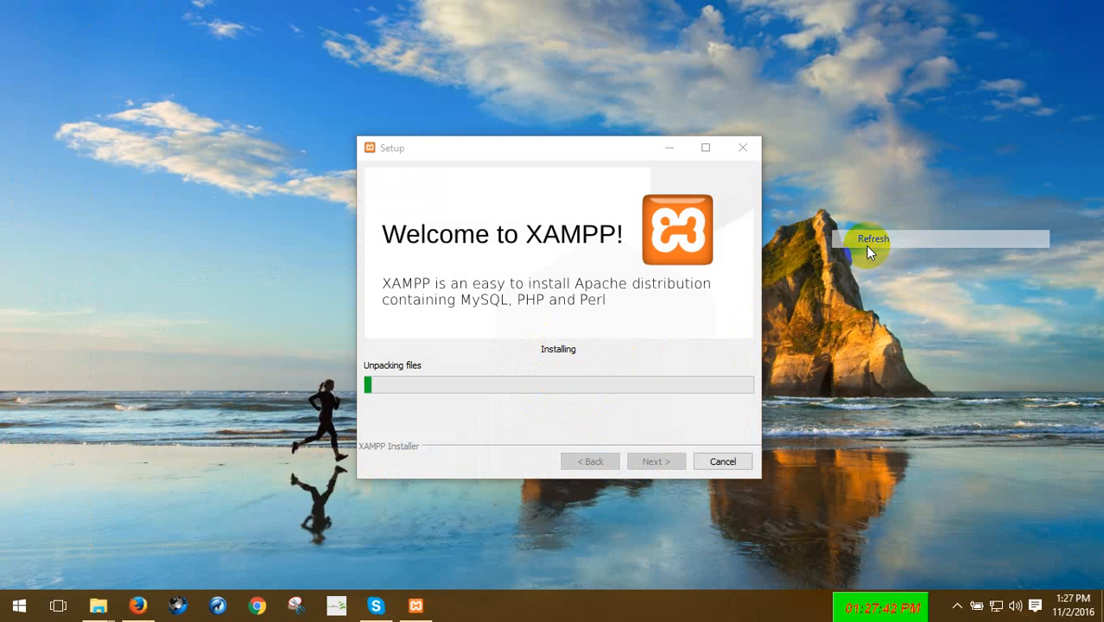
{"action": "right_click", "coordinate": [848, 226]}
{"action": "left_click", "coordinate": [893, 273]}
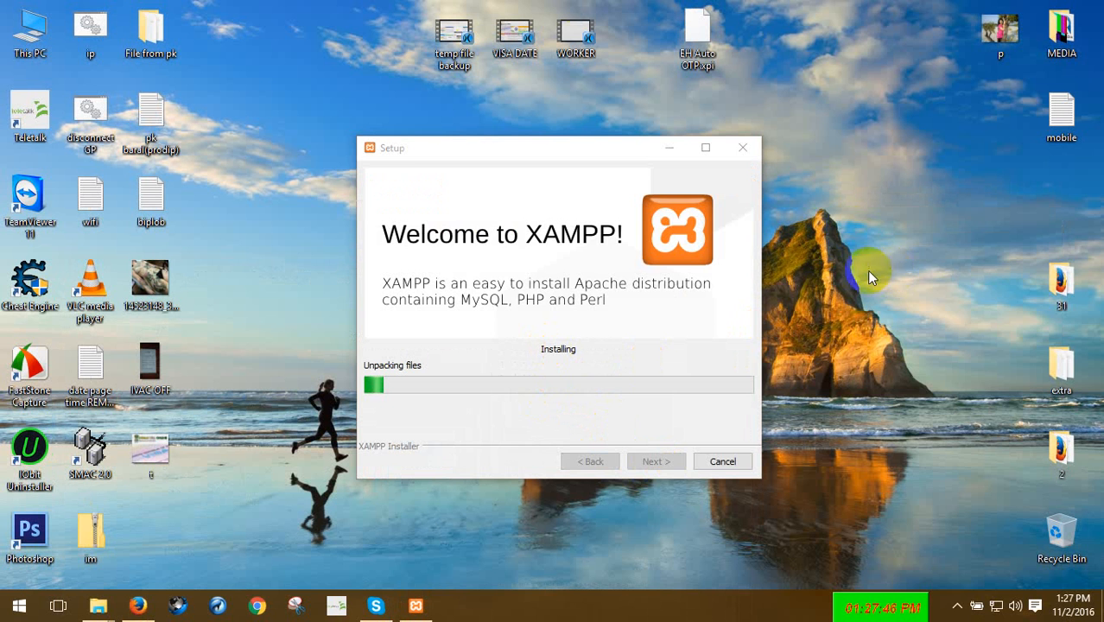
{"action": "right_click", "coordinate": [853, 231]}
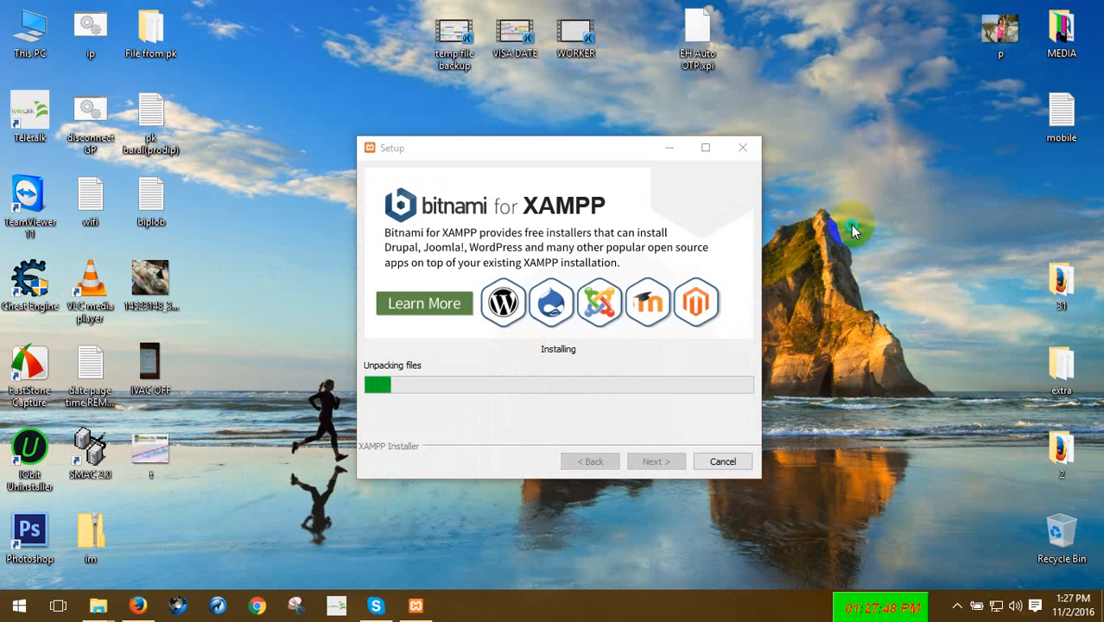
{"action": "right_click", "coordinate": [850, 225]}
{"action": "left_click", "coordinate": [904, 275]}
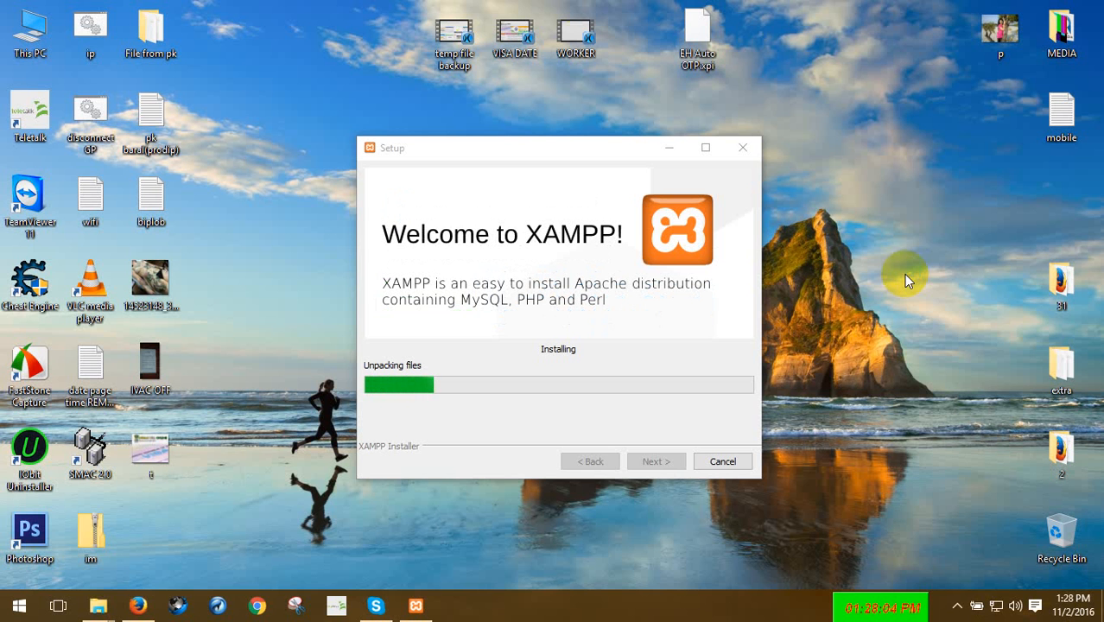
{"action": "right_click", "coordinate": [885, 217]}
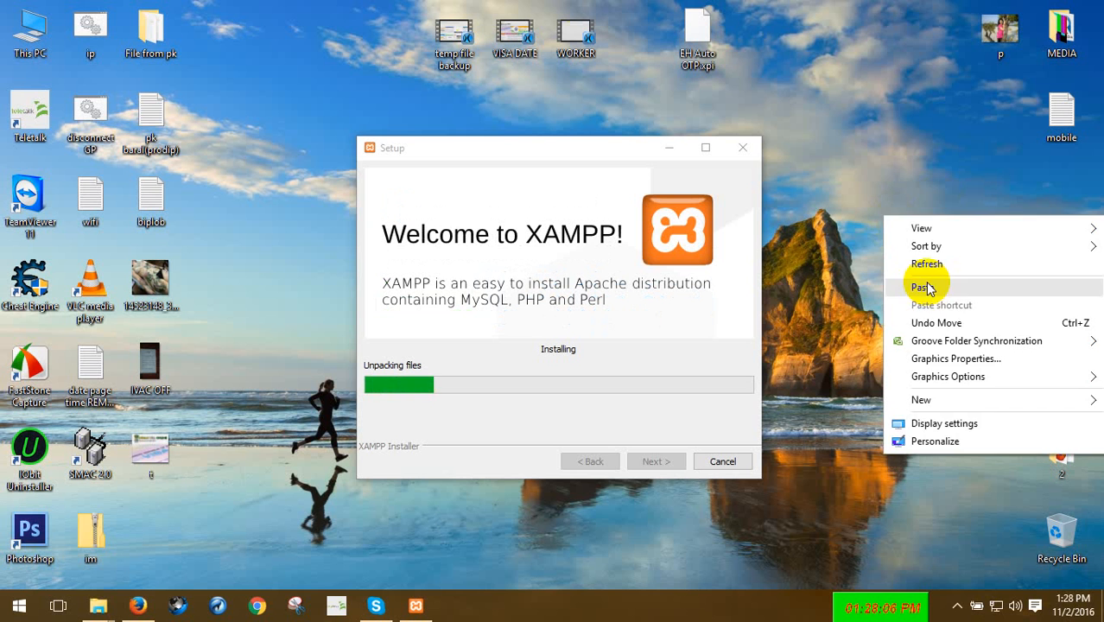
{"action": "left_click", "coordinate": [946, 266]}
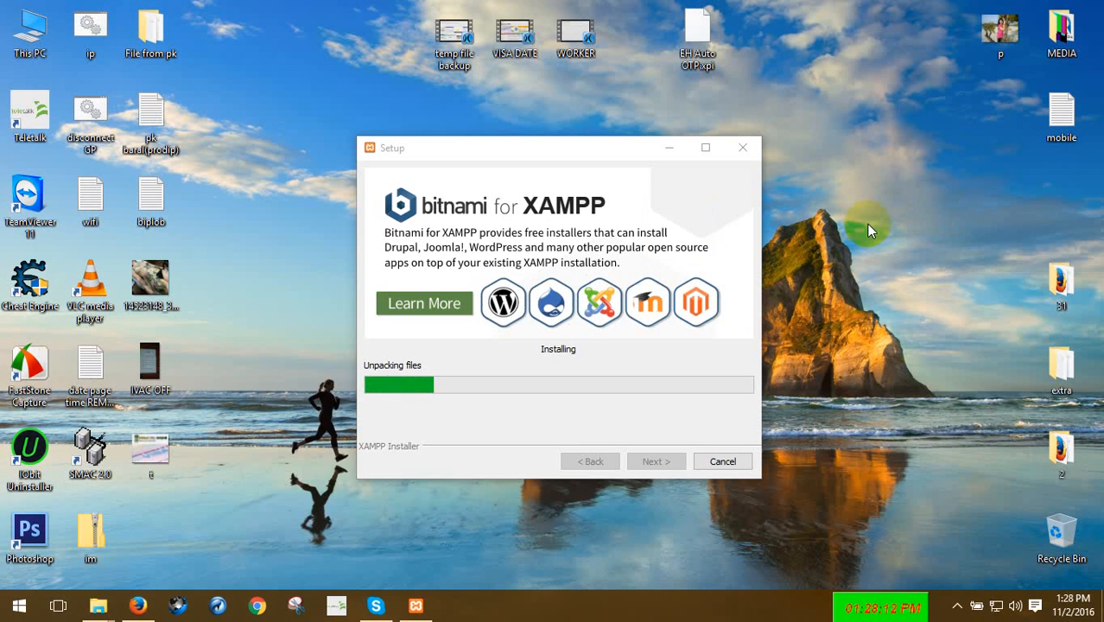
{"action": "right_click", "coordinate": [890, 227]}
{"action": "left_click", "coordinate": [946, 275]}
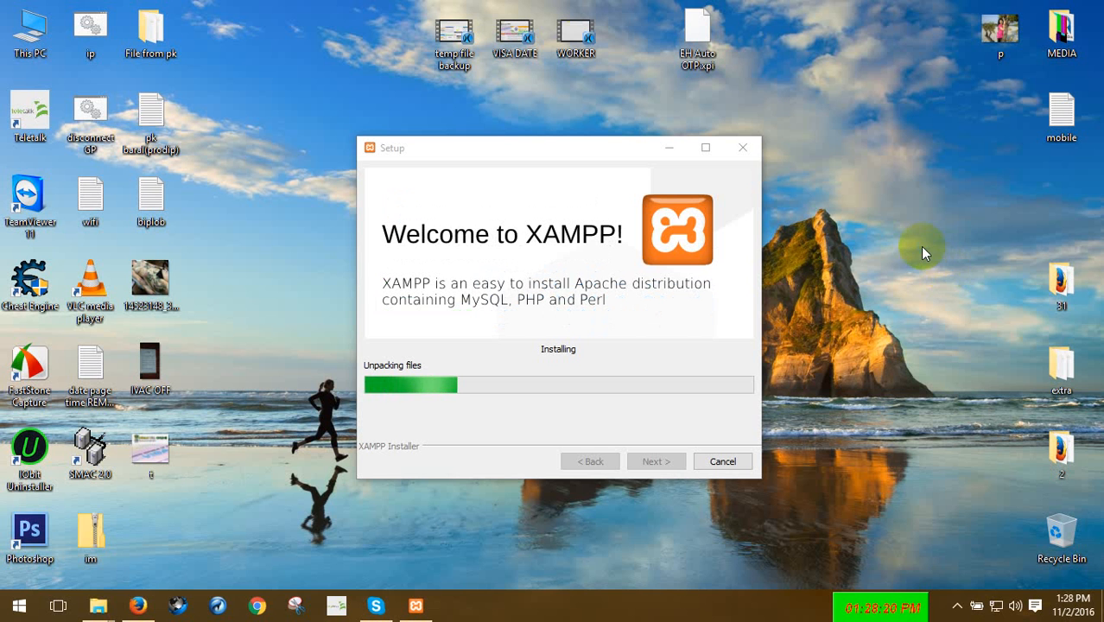
{"action": "right_click", "coordinate": [920, 246]}
{"action": "left_click", "coordinate": [966, 294]}
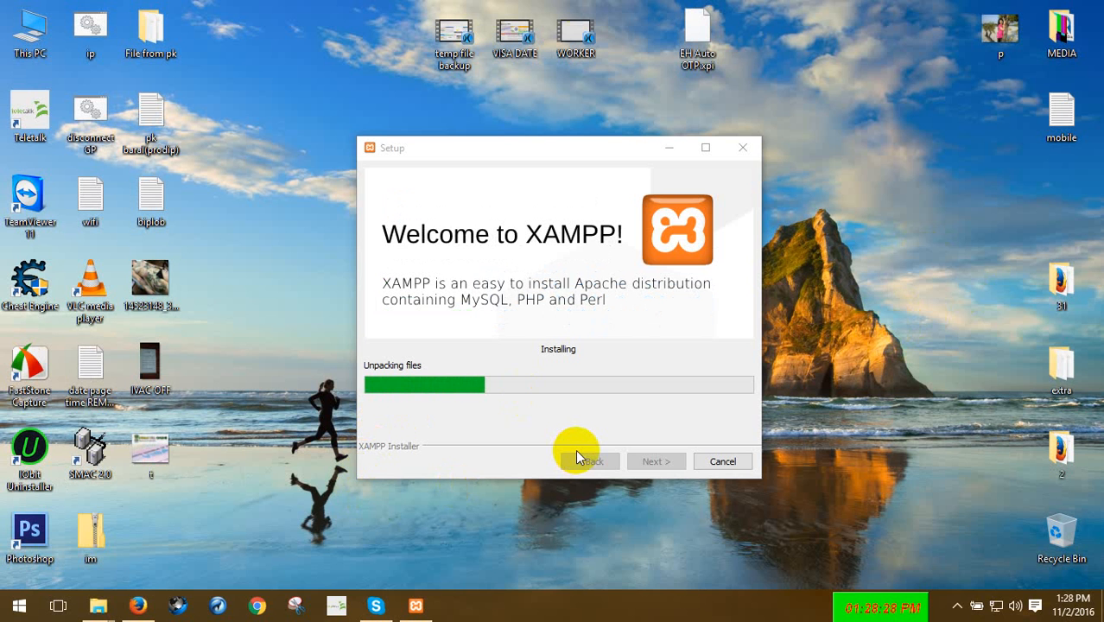
{"action": "right_click", "coordinate": [839, 255]}
{"action": "left_click", "coordinate": [871, 304]}
{"action": "right_click", "coordinate": [871, 255]}
{"action": "left_click", "coordinate": [916, 306]}
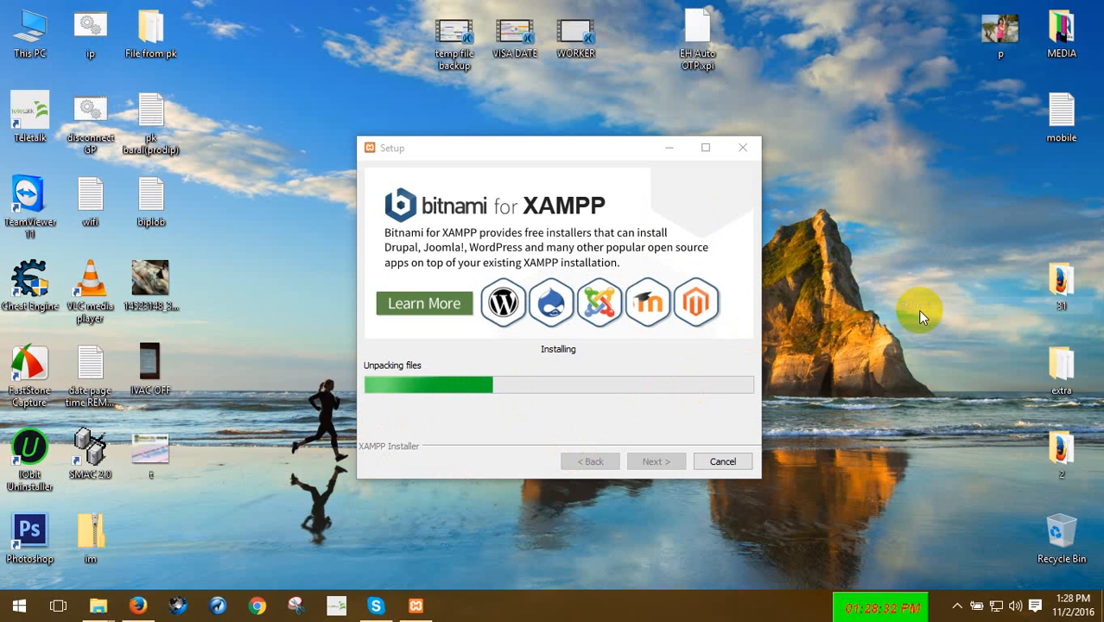
{"action": "right_click", "coordinate": [881, 268]}
{"action": "left_click", "coordinate": [933, 316]}
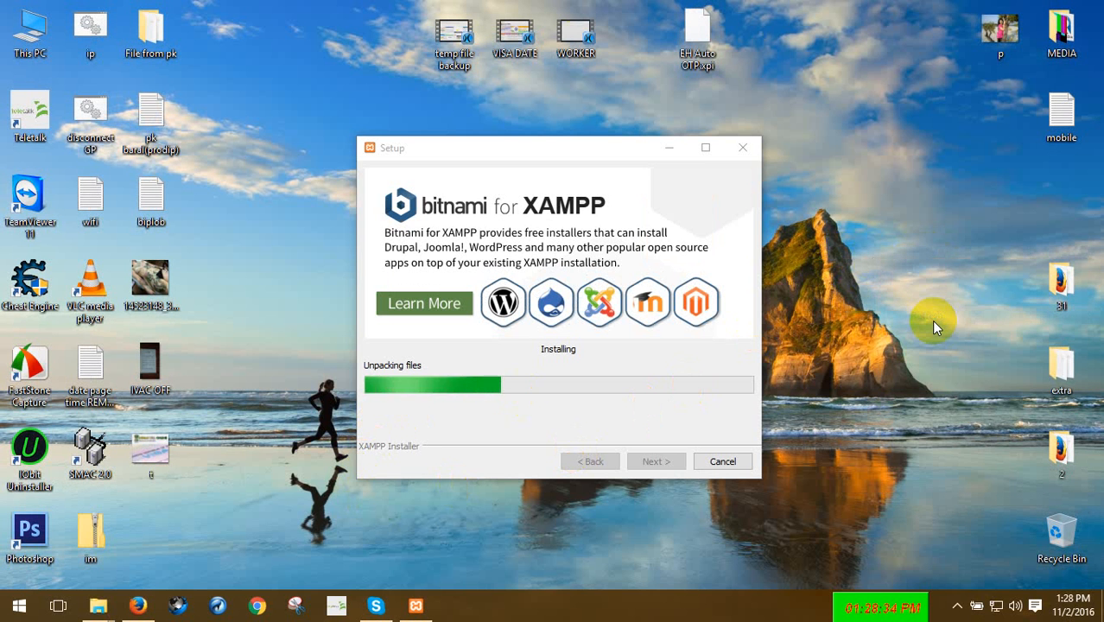
{"action": "right_click", "coordinate": [909, 229]}
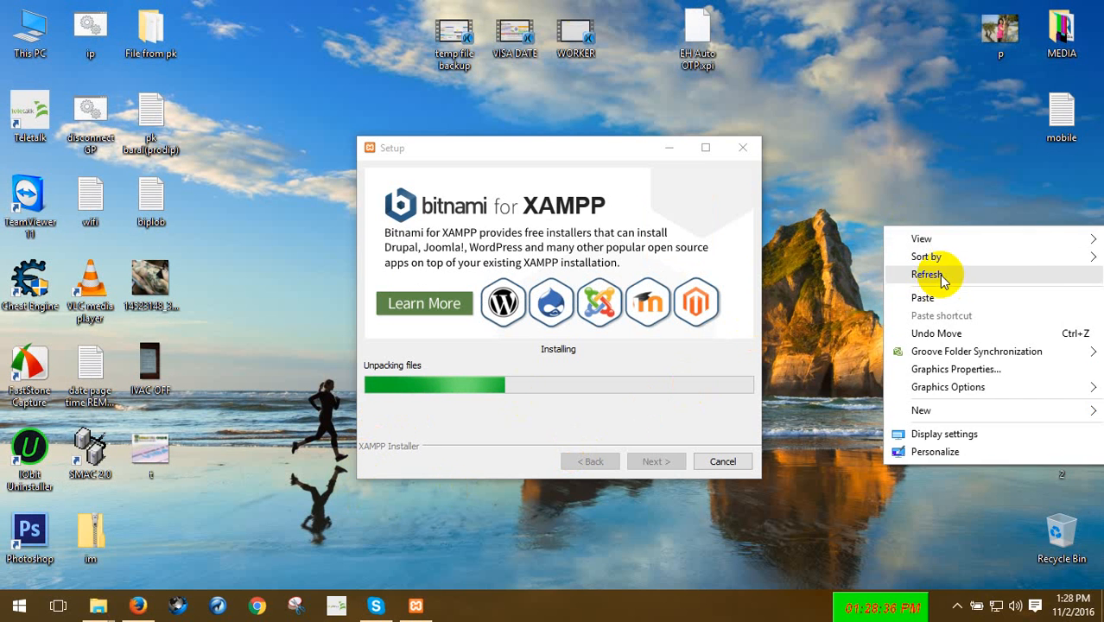
{"action": "left_click", "coordinate": [942, 278]}
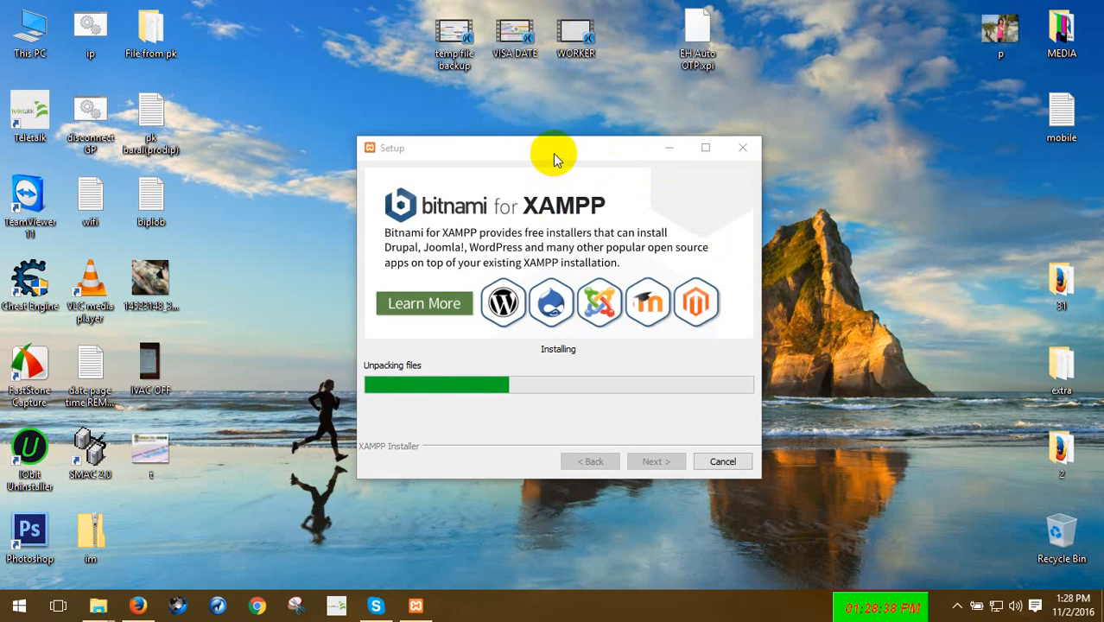
{"action": "left_click_drag", "start_coordinate": [553, 153], "coordinate": [555, 198]}
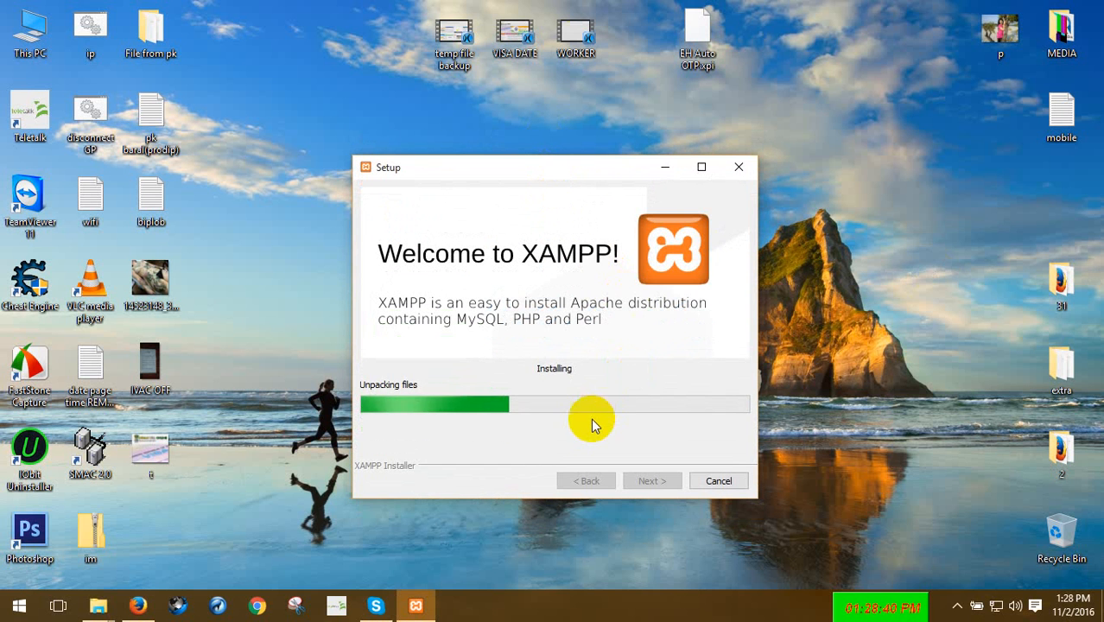
{"action": "right_click", "coordinate": [838, 244]}
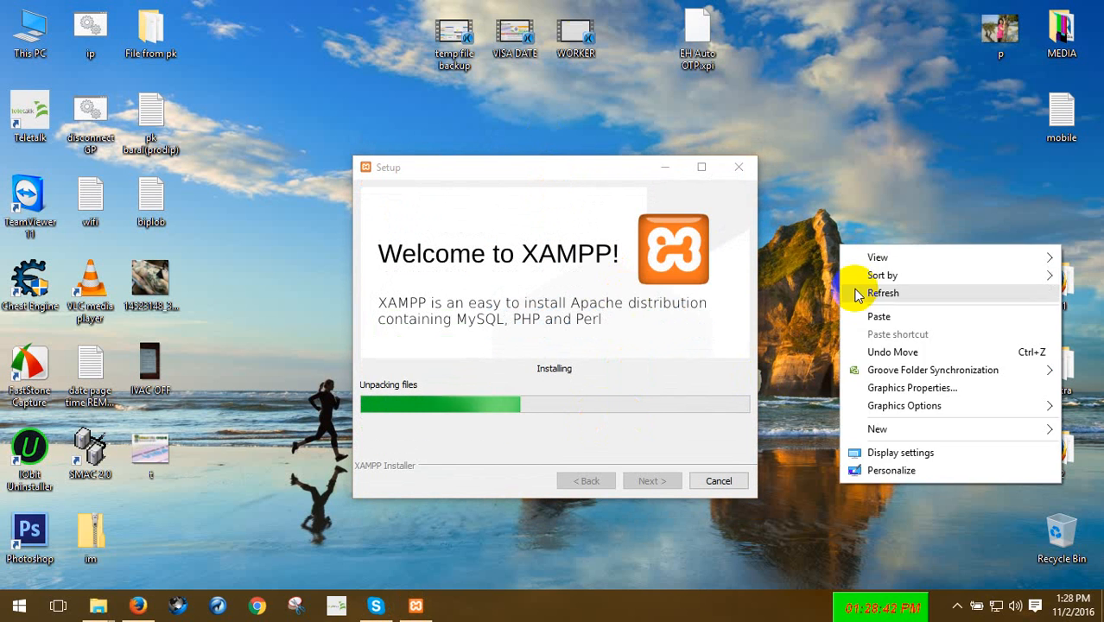
{"action": "left_click", "coordinate": [863, 295]}
{"action": "right_click", "coordinate": [815, 293]}
{"action": "left_click", "coordinate": [850, 342]}
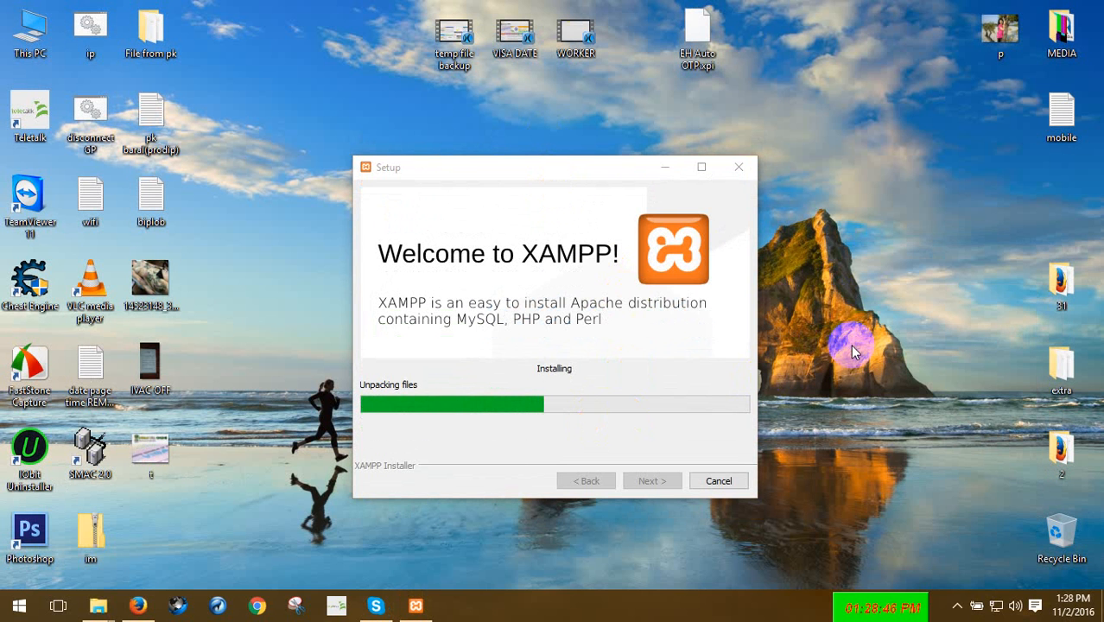
{"action": "right_click", "coordinate": [845, 288]}
{"action": "left_click", "coordinate": [892, 339]}
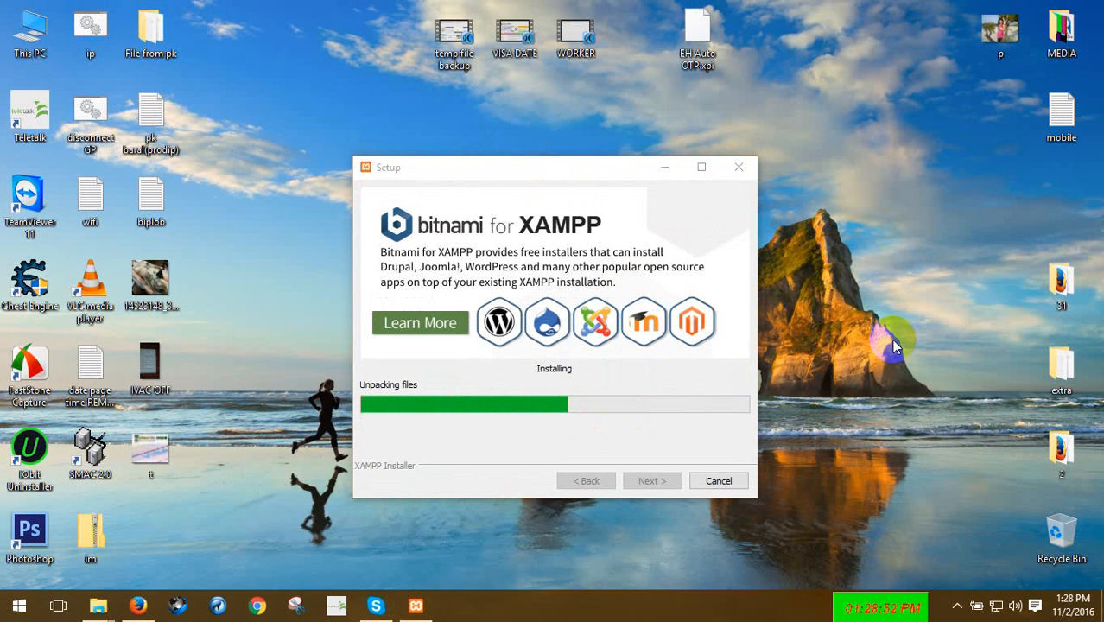
{"action": "right_click", "coordinate": [832, 222]}
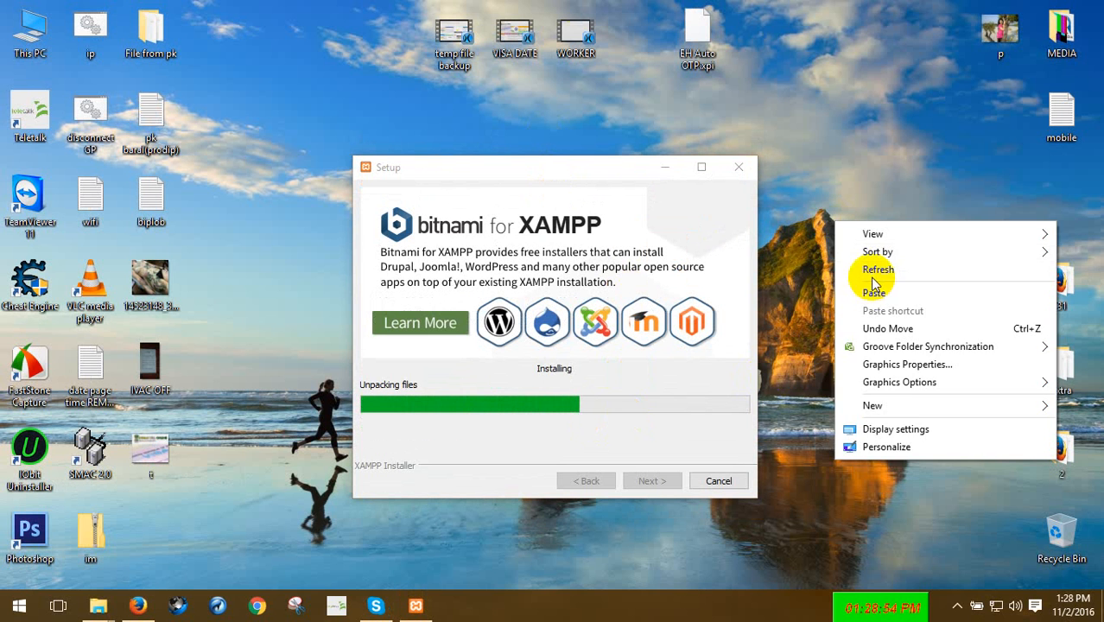
{"action": "left_click", "coordinate": [874, 273]}
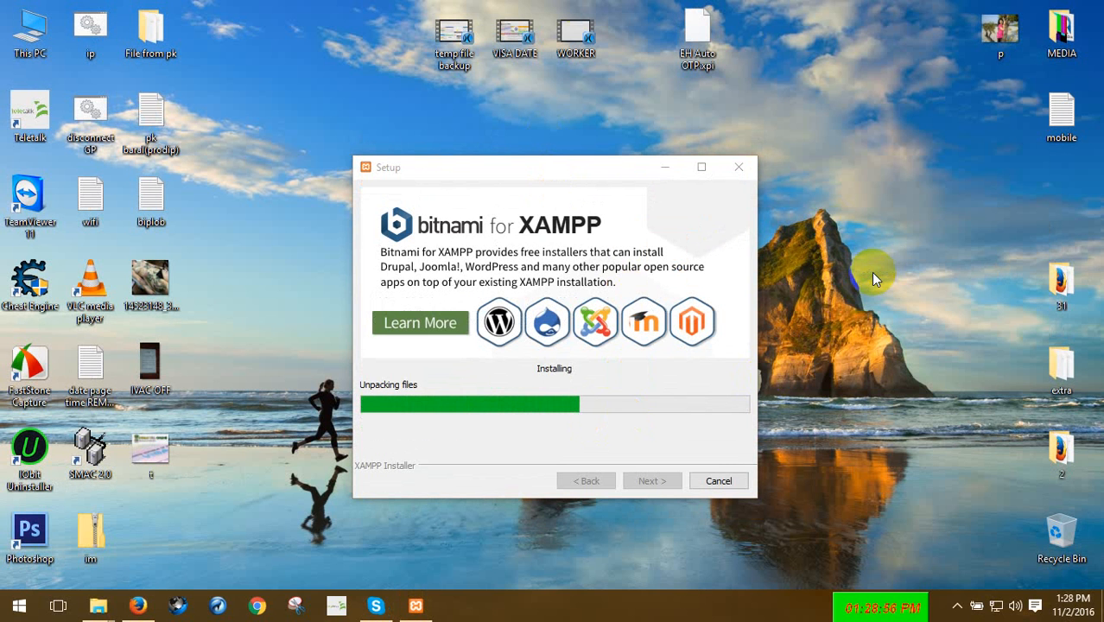
{"action": "right_click", "coordinate": [844, 233]}
{"action": "left_click", "coordinate": [883, 280]}
{"action": "left_click_drag", "start_coordinate": [551, 168], "coordinate": [559, 152]}
{"action": "right_click", "coordinate": [829, 229]}
{"action": "left_click", "coordinate": [864, 280]}
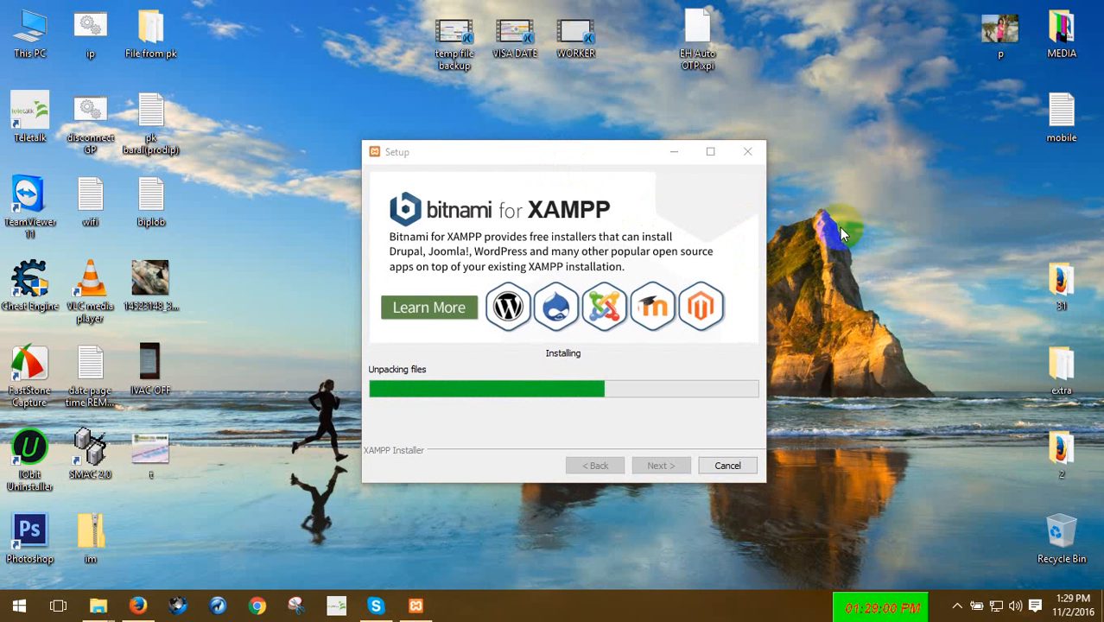
{"action": "right_click", "coordinate": [839, 227]}
{"action": "left_click", "coordinate": [873, 275]}
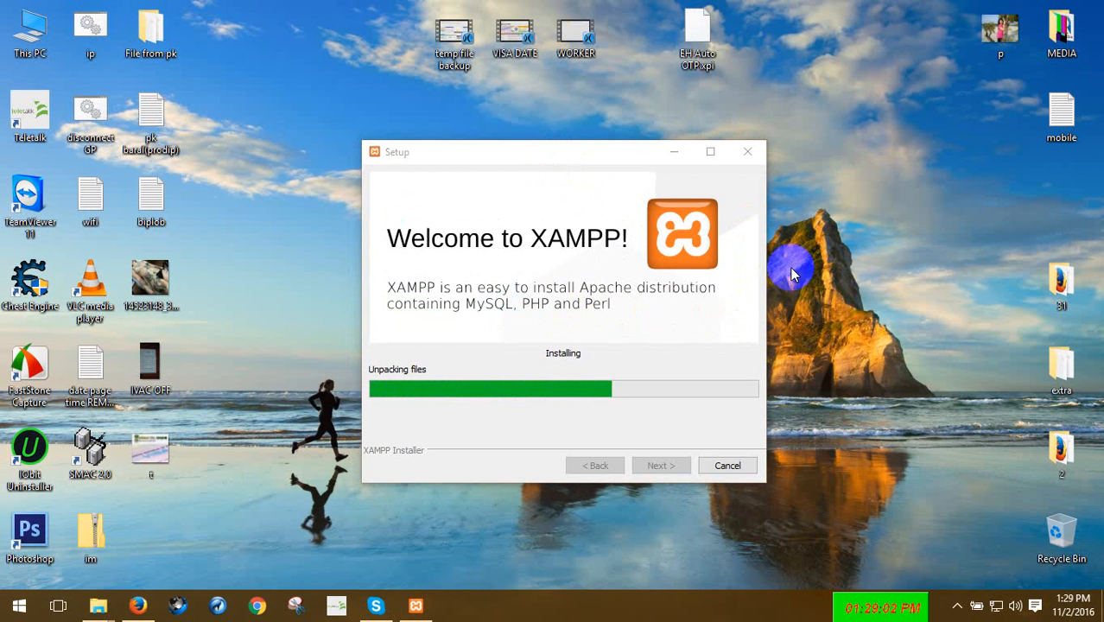
{"action": "right_click", "coordinate": [821, 228]}
{"action": "left_click", "coordinate": [851, 277]}
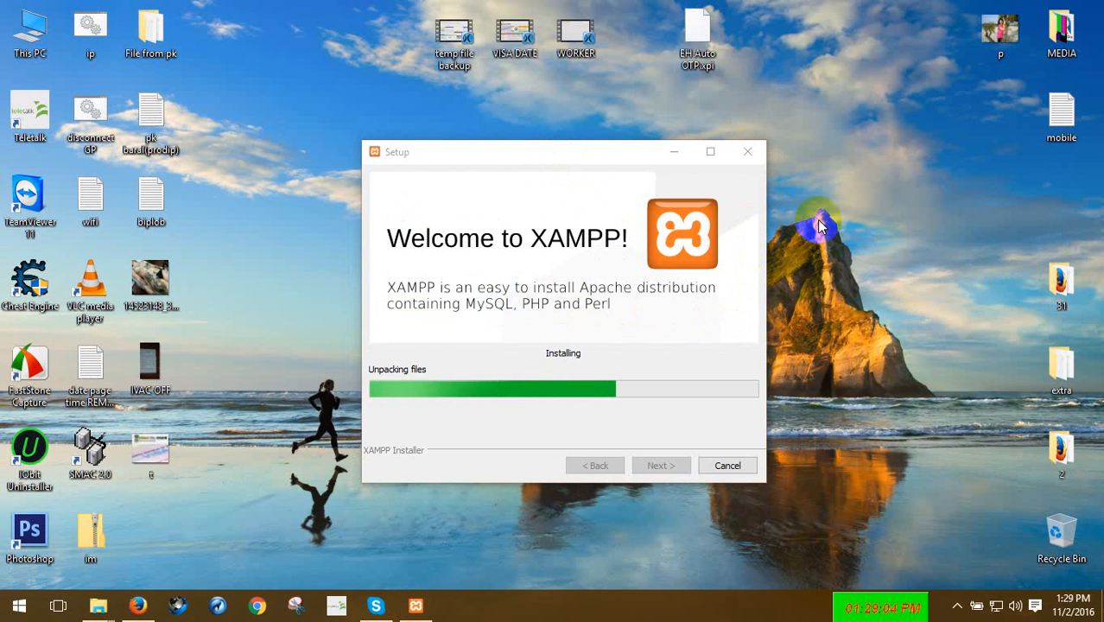
{"action": "right_click", "coordinate": [819, 225]}
{"action": "left_click", "coordinate": [860, 273]}
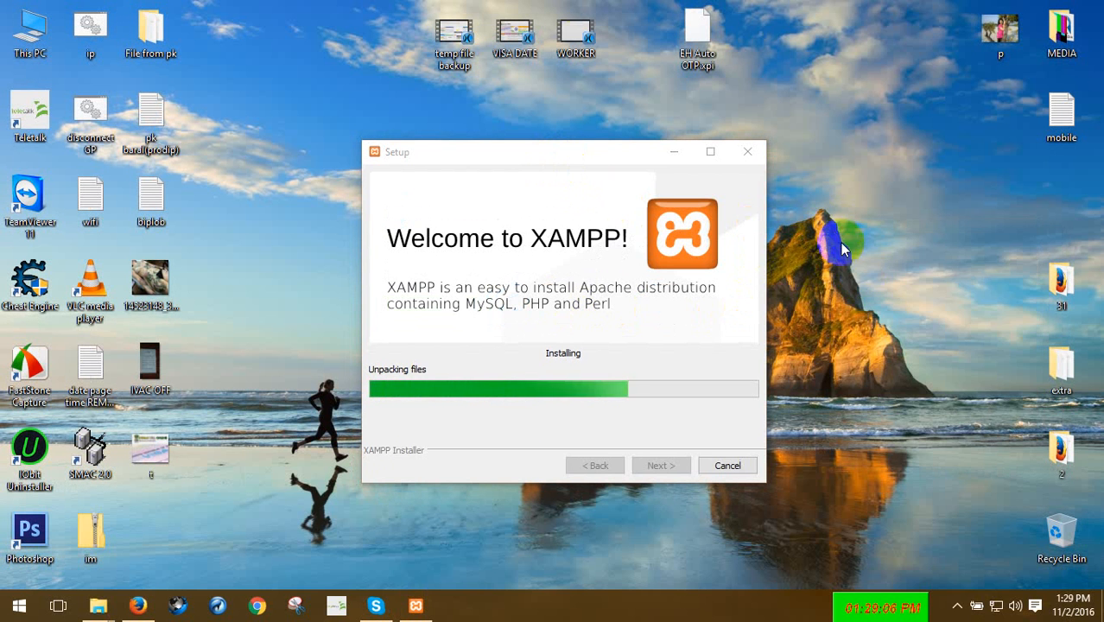
{"action": "right_click", "coordinate": [833, 233]}
{"action": "left_click", "coordinate": [866, 276]}
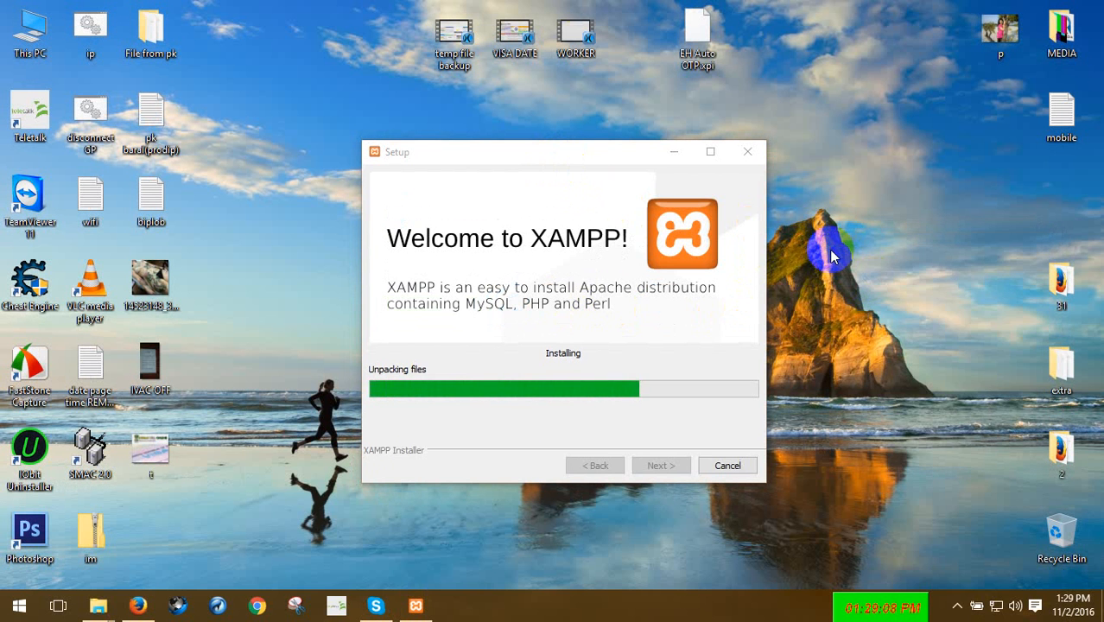
{"action": "right_click", "coordinate": [829, 248]}
{"action": "left_click", "coordinate": [873, 294]}
{"action": "right_click", "coordinate": [840, 232]}
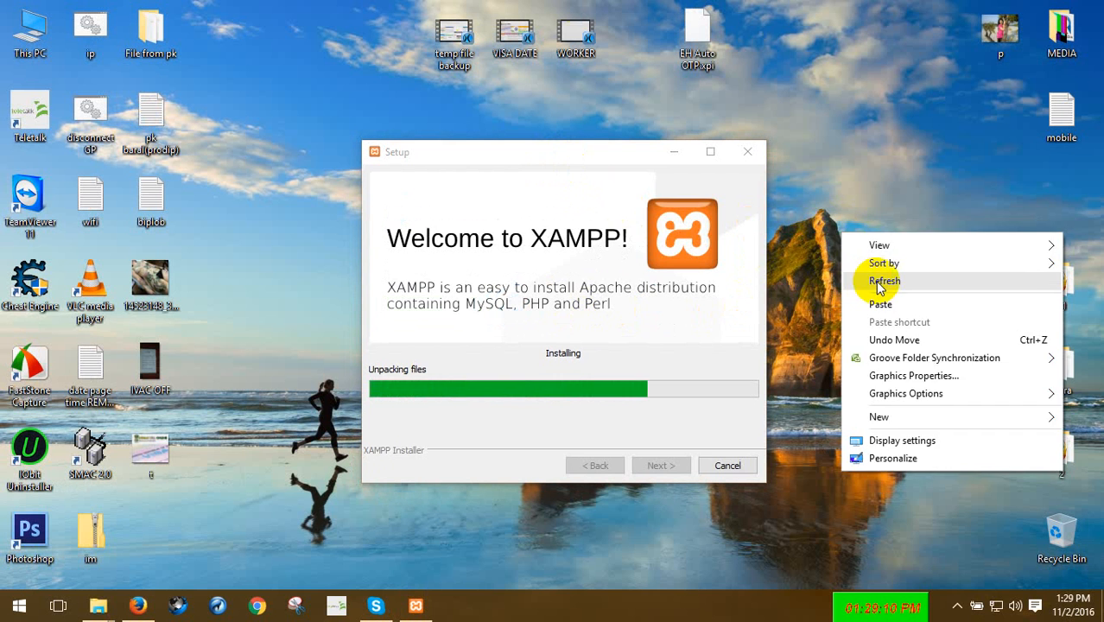
{"action": "left_click", "coordinate": [879, 287]}
{"action": "right_click", "coordinate": [852, 222]}
{"action": "left_click", "coordinate": [895, 277]}
{"action": "right_click", "coordinate": [873, 220]}
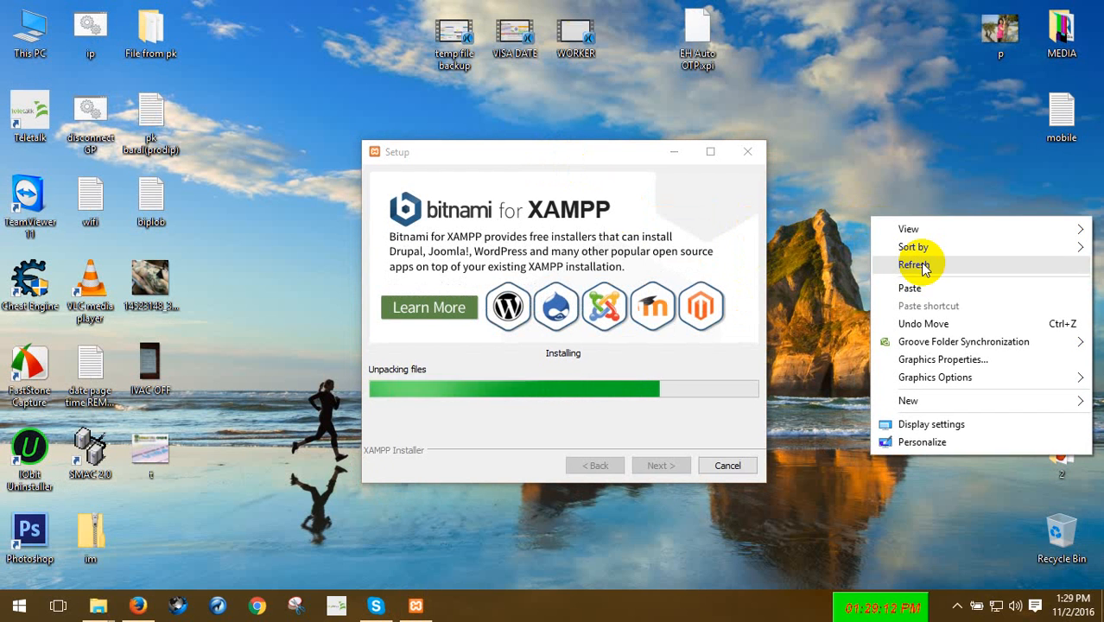
{"action": "left_click", "coordinate": [919, 265]}
{"action": "right_click", "coordinate": [875, 253]}
{"action": "left_click", "coordinate": [916, 297]}
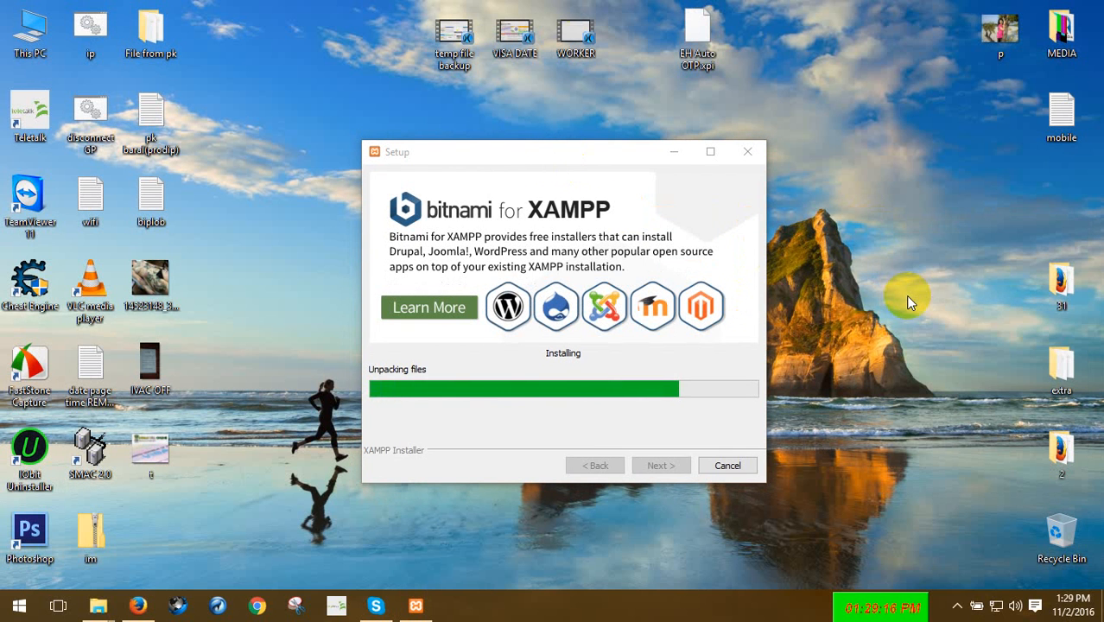
{"action": "right_click", "coordinate": [870, 230]}
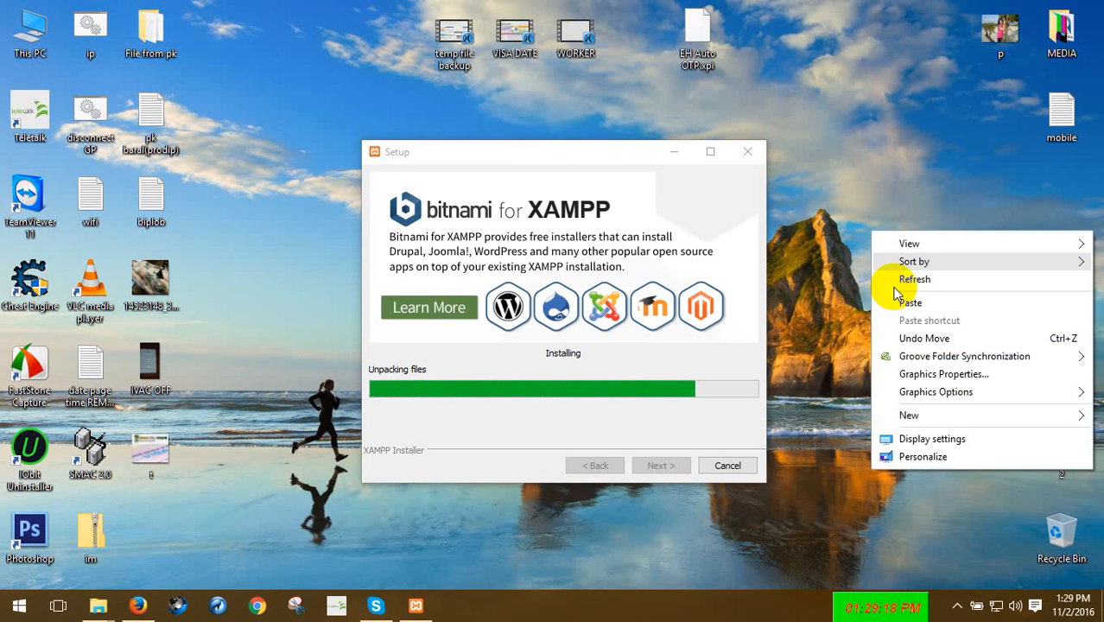
{"action": "left_click", "coordinate": [915, 279]}
{"action": "right_click", "coordinate": [852, 199]}
{"action": "left_click", "coordinate": [895, 252]}
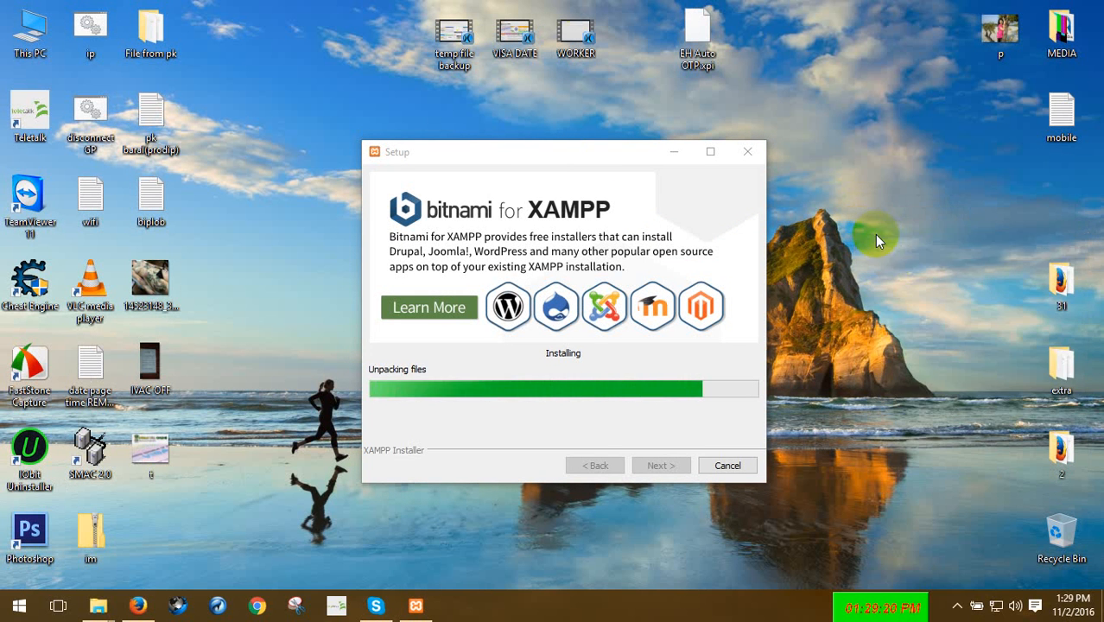
{"action": "right_click", "coordinate": [858, 215]}
{"action": "left_click", "coordinate": [898, 264]}
{"action": "right_click", "coordinate": [852, 240]}
{"action": "left_click", "coordinate": [934, 288]}
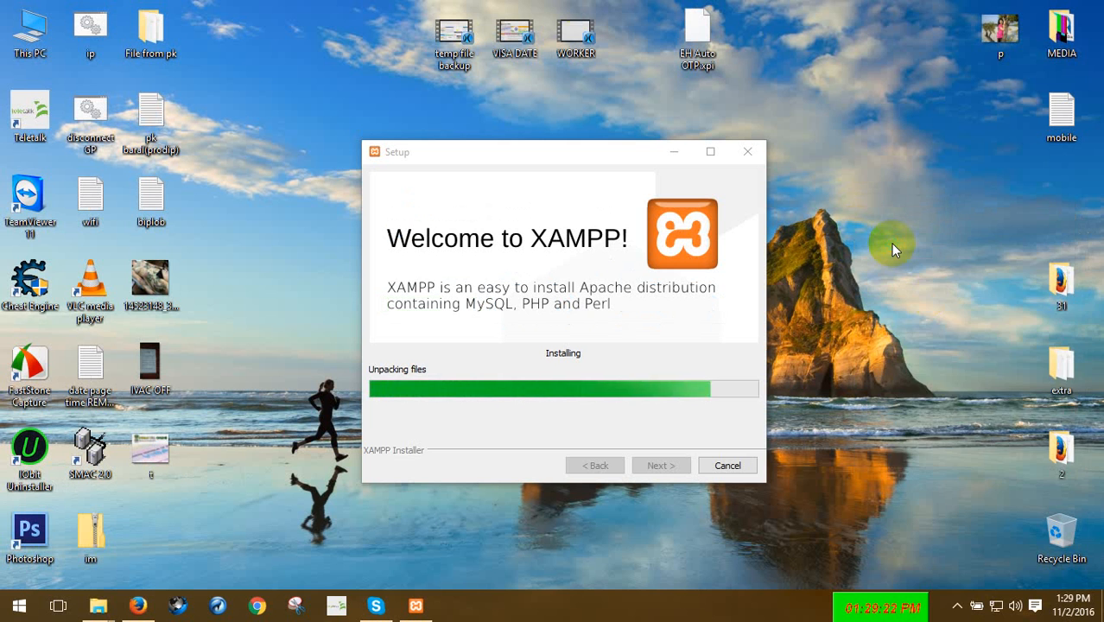
{"action": "right_click", "coordinate": [887, 243]}
{"action": "left_click", "coordinate": [929, 295]}
{"action": "right_click", "coordinate": [883, 240]}
{"action": "left_click", "coordinate": [931, 286]}
{"action": "right_click", "coordinate": [881, 239]}
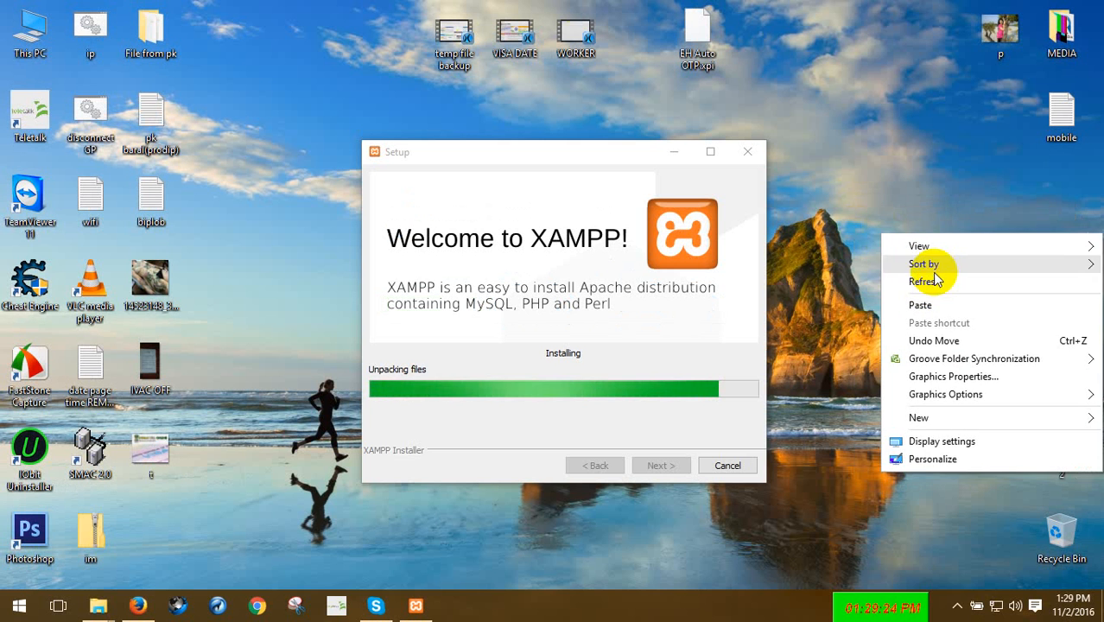
{"action": "left_click", "coordinate": [921, 281]}
{"action": "right_click", "coordinate": [873, 220]}
{"action": "left_click", "coordinate": [936, 275]}
{"action": "right_click", "coordinate": [881, 230]}
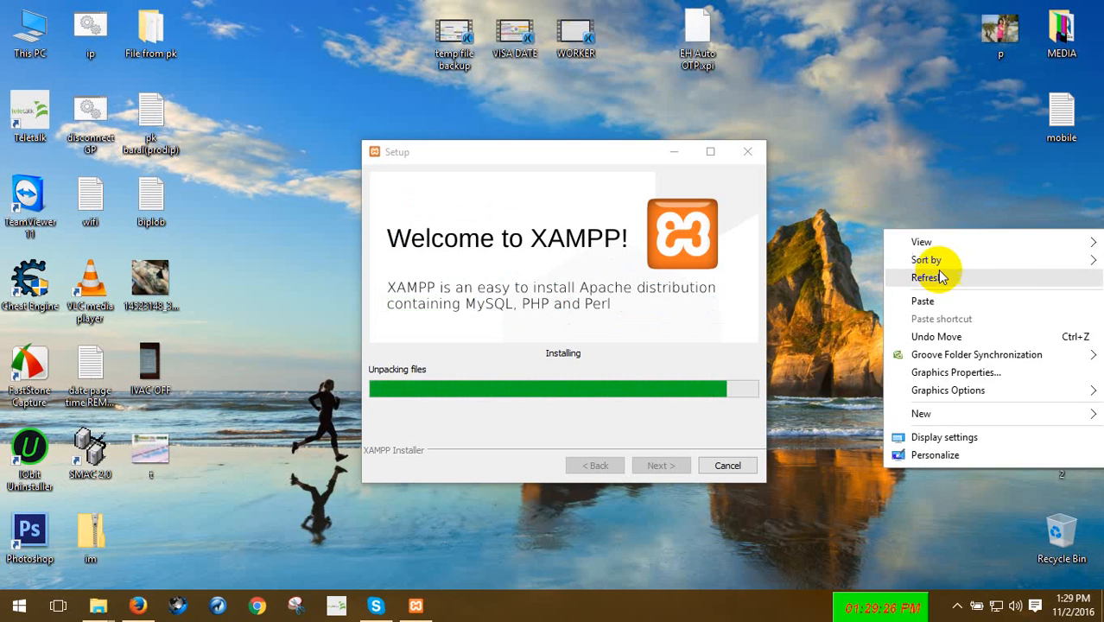
{"action": "left_click", "coordinate": [939, 276]}
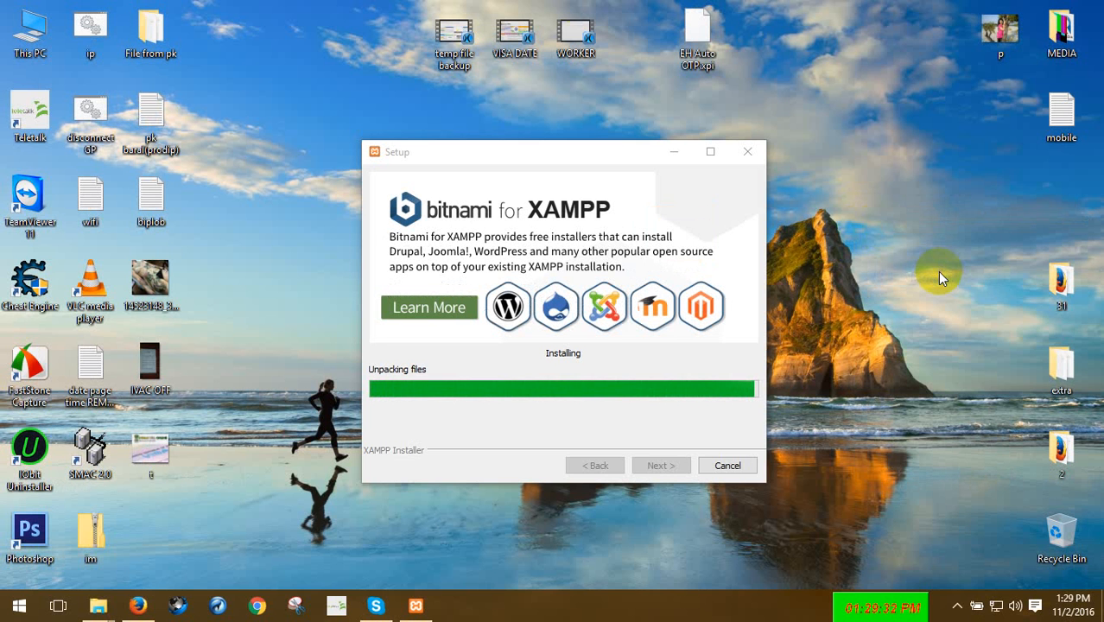
{"action": "right_click", "coordinate": [855, 197]}
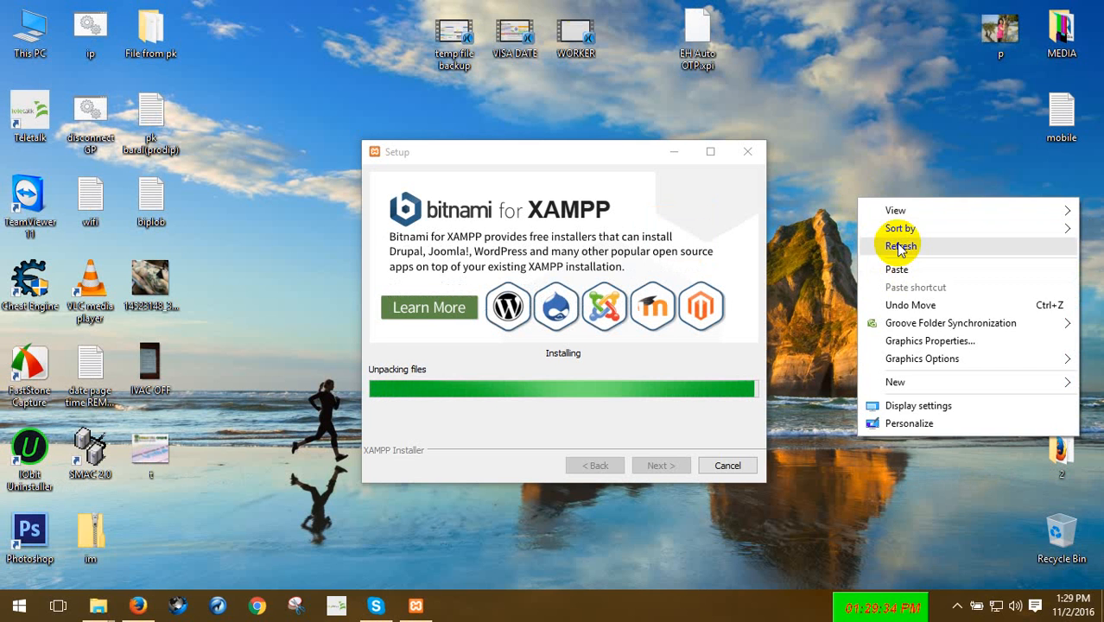
{"action": "left_click", "coordinate": [896, 246]}
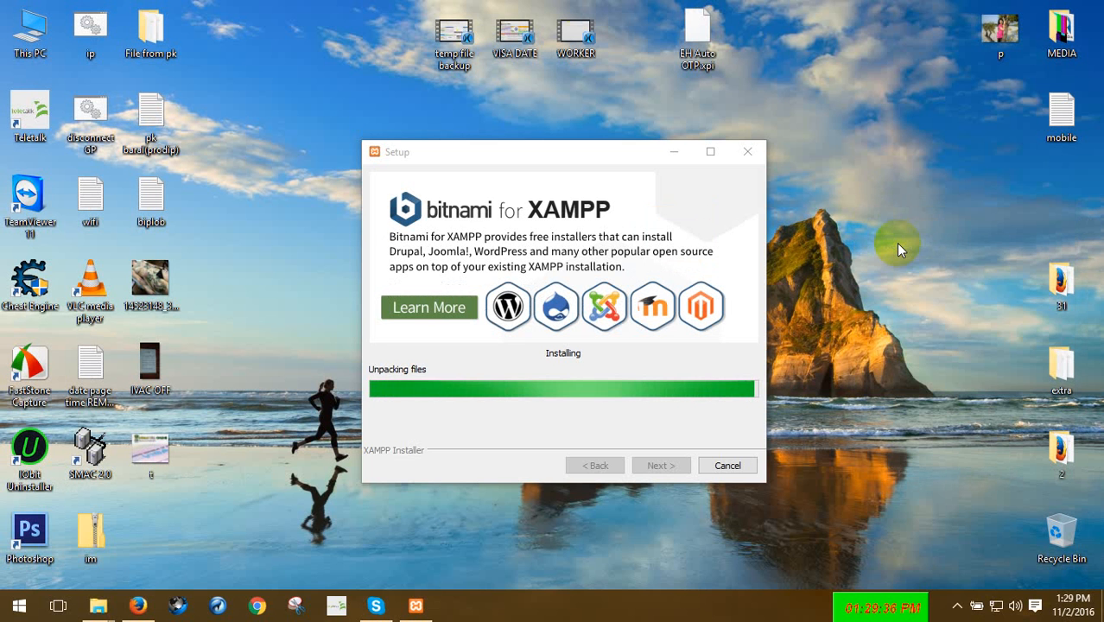
{"action": "right_click", "coordinate": [892, 242]}
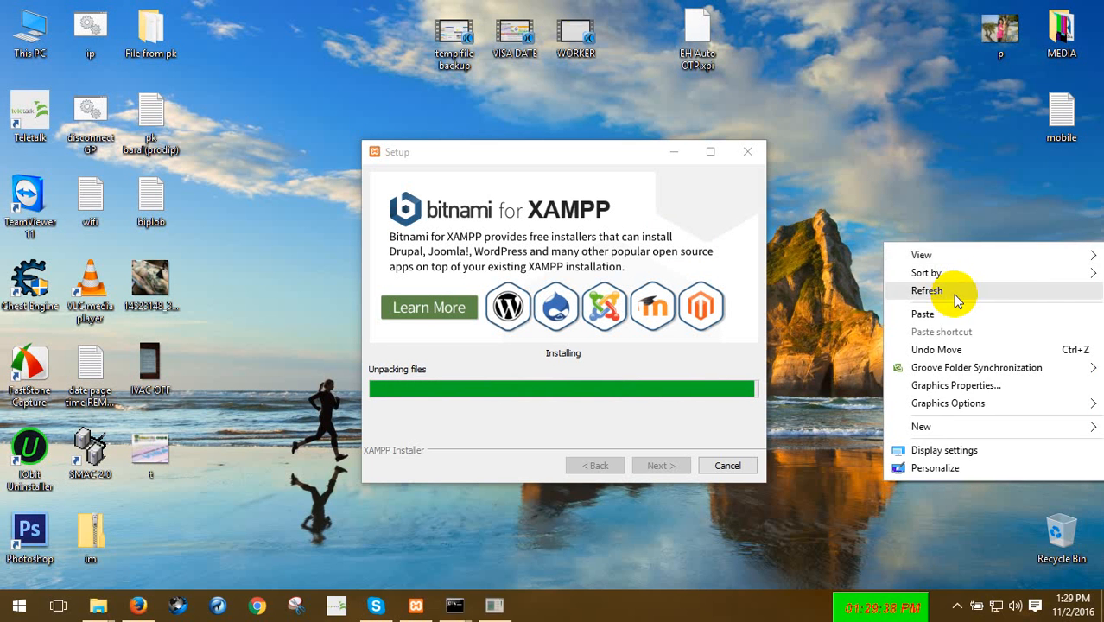
{"action": "left_click", "coordinate": [953, 294]}
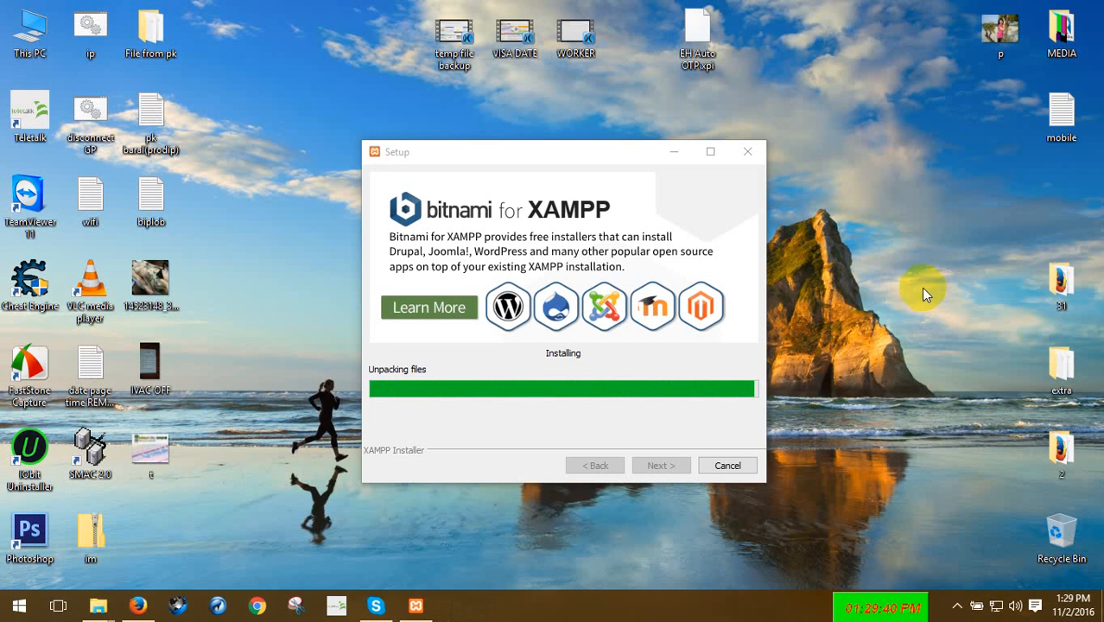
{"action": "right_click", "coordinate": [873, 248]}
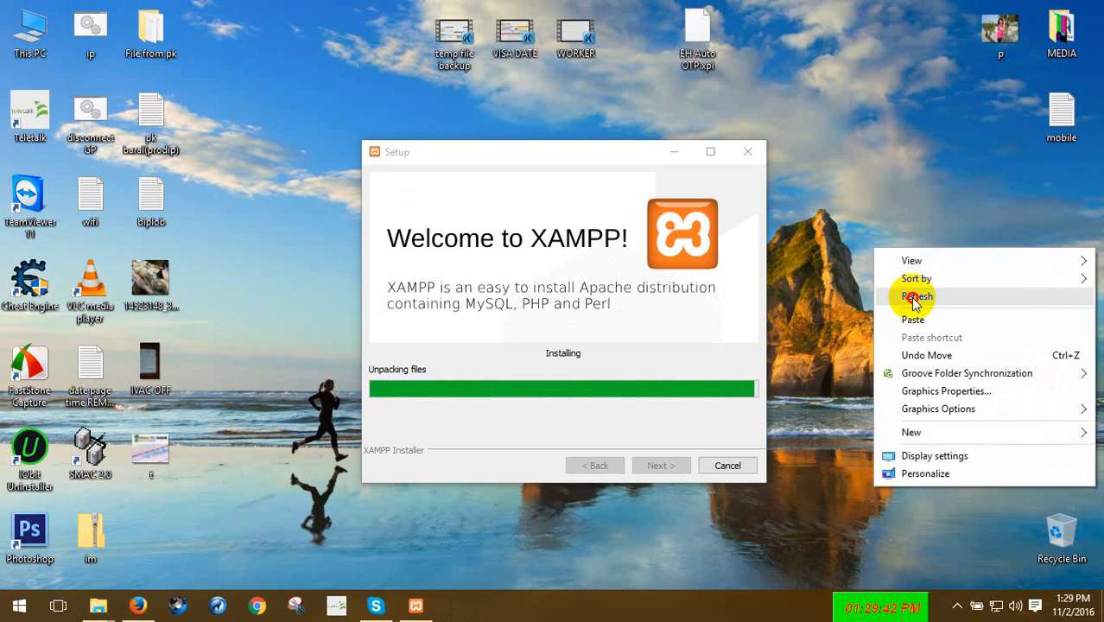
{"action": "left_click", "coordinate": [914, 297]}
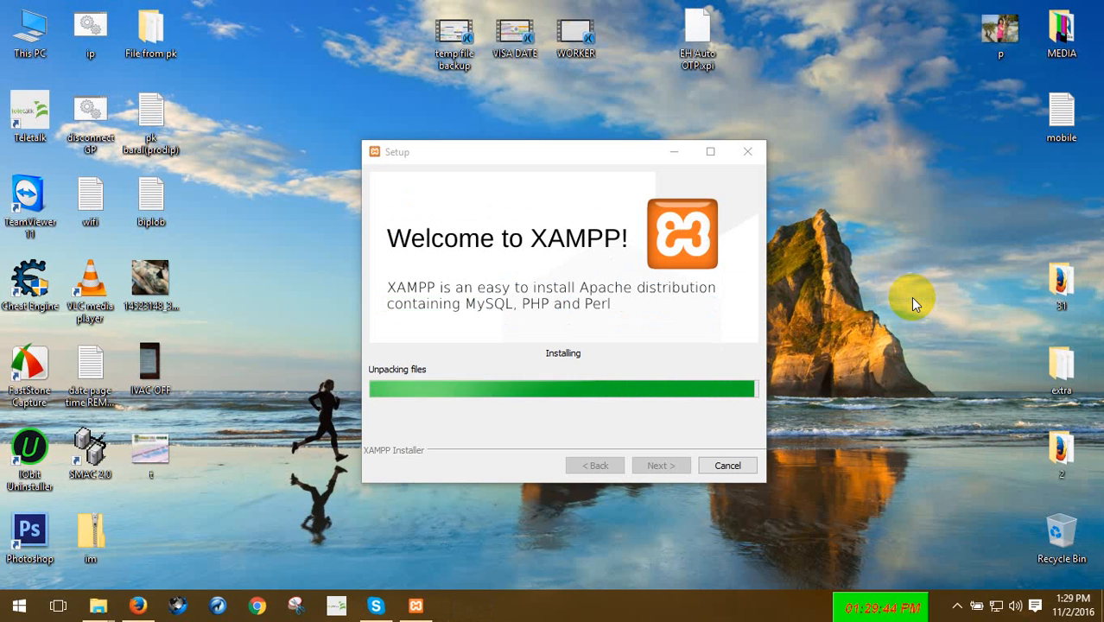
{"action": "right_click", "coordinate": [871, 254]}
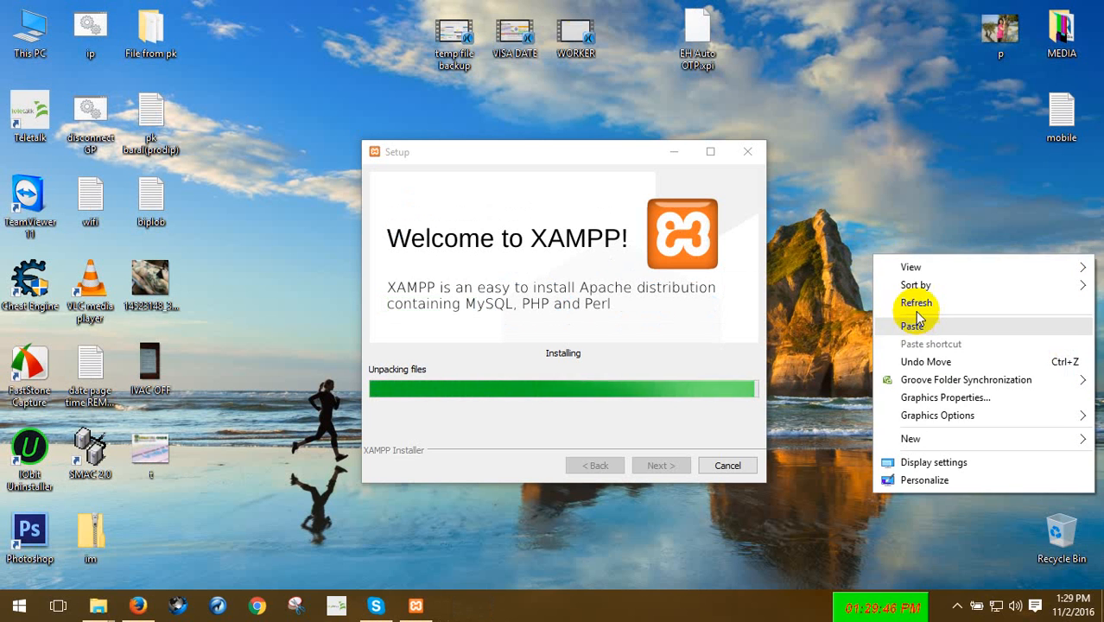
{"action": "left_click", "coordinate": [914, 302]}
{"action": "right_click", "coordinate": [877, 261]}
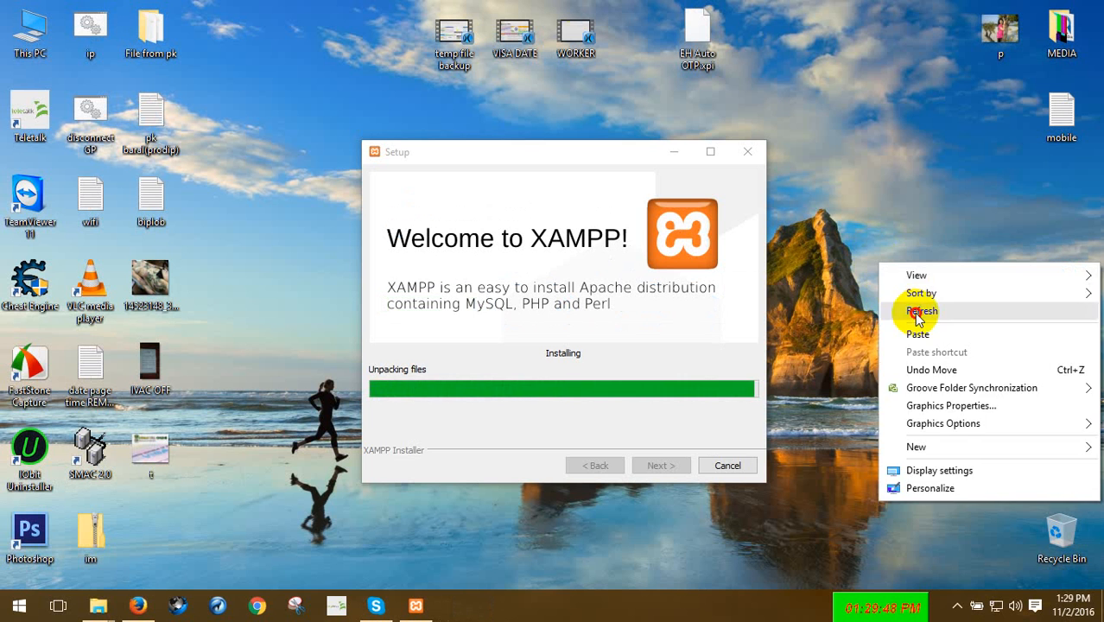
{"action": "left_click", "coordinate": [918, 306]}
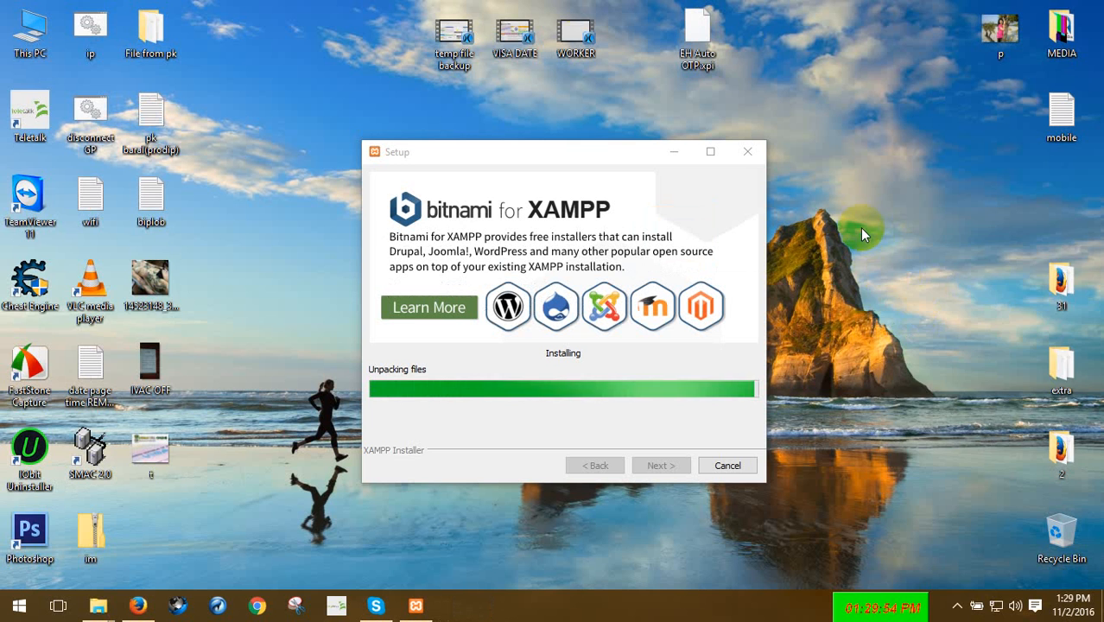
{"action": "right_click", "coordinate": [860, 227]}
{"action": "left_click", "coordinate": [910, 279]}
{"action": "right_click", "coordinate": [872, 214]}
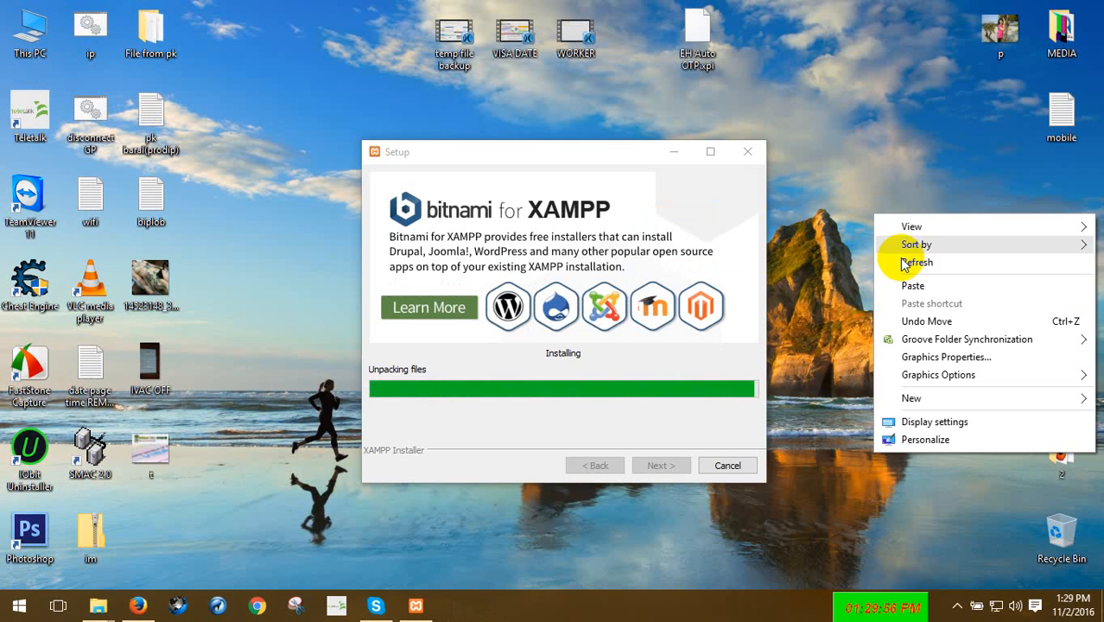
{"action": "left_click", "coordinate": [904, 265]}
{"action": "right_click", "coordinate": [864, 207]}
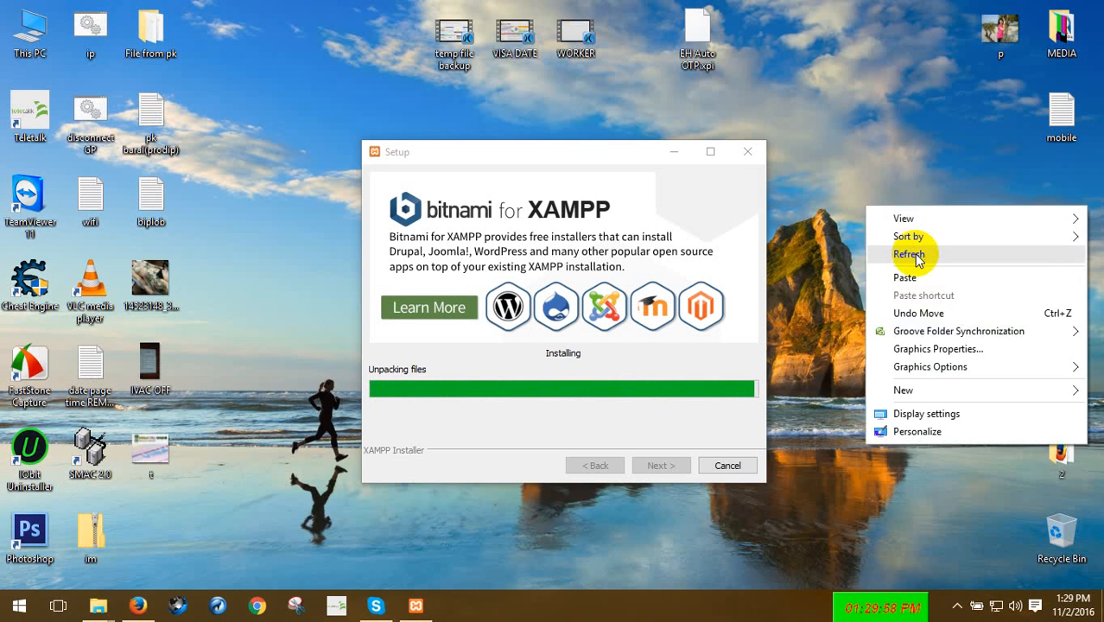
{"action": "left_click", "coordinate": [914, 252]}
{"action": "right_click", "coordinate": [909, 224]}
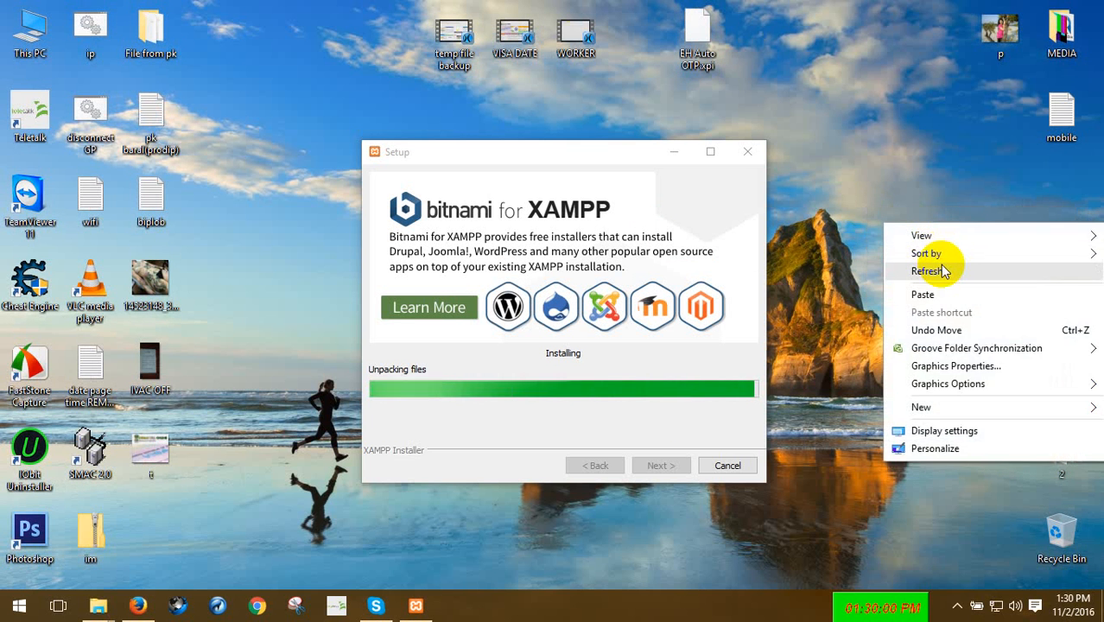
{"action": "left_click", "coordinate": [932, 271]}
{"action": "right_click", "coordinate": [892, 206]}
{"action": "left_click", "coordinate": [924, 253]}
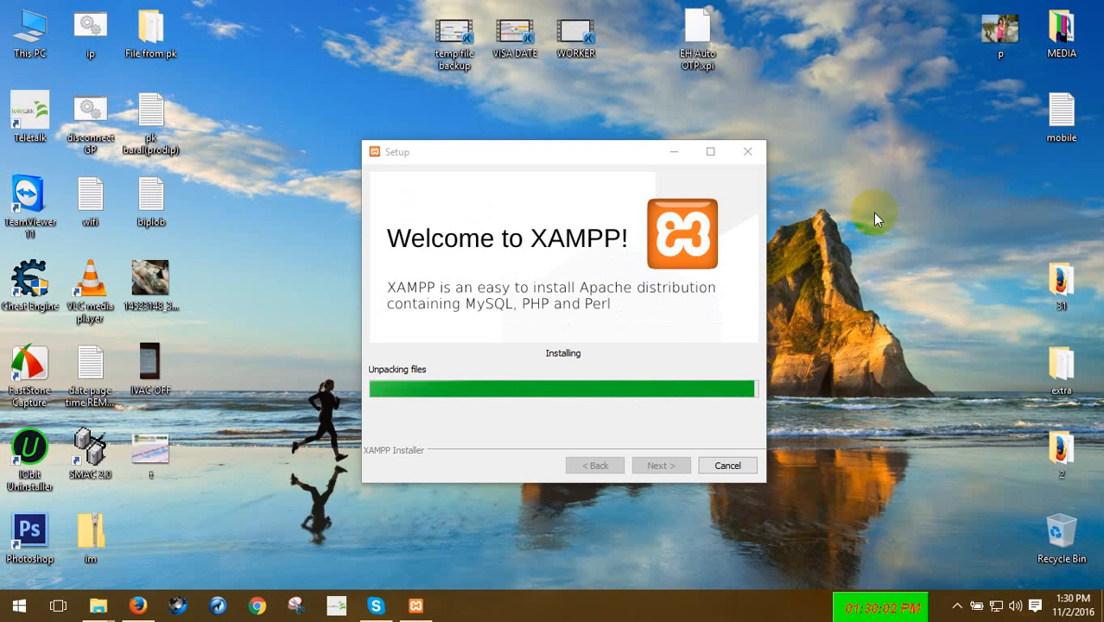
{"action": "right_click", "coordinate": [873, 213]}
{"action": "left_click", "coordinate": [912, 261]}
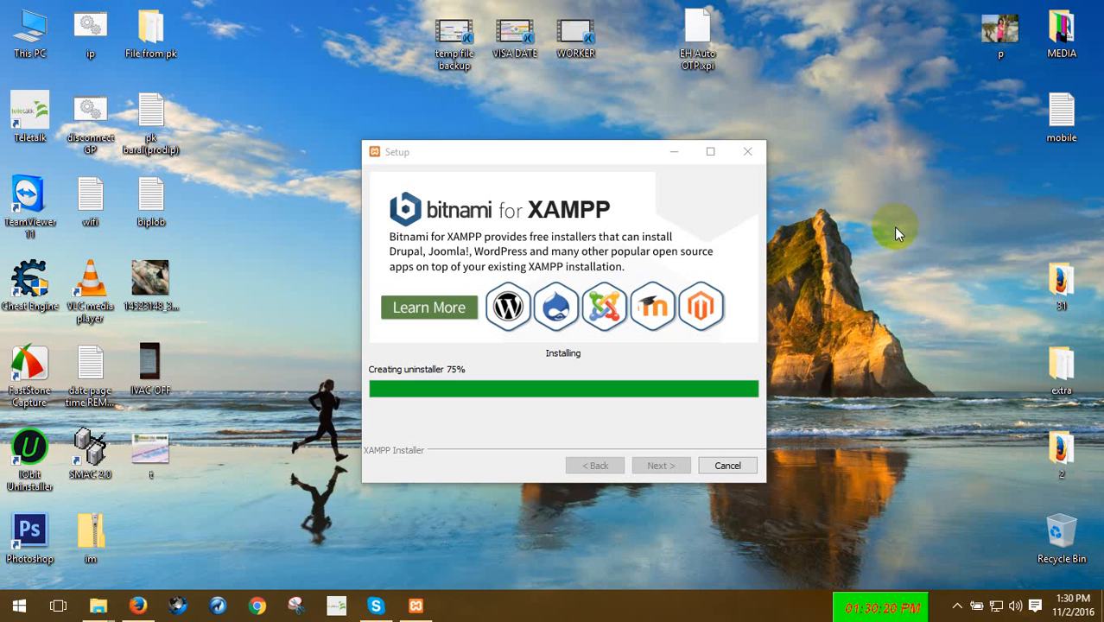
{"action": "left_click", "coordinate": [843, 300]}
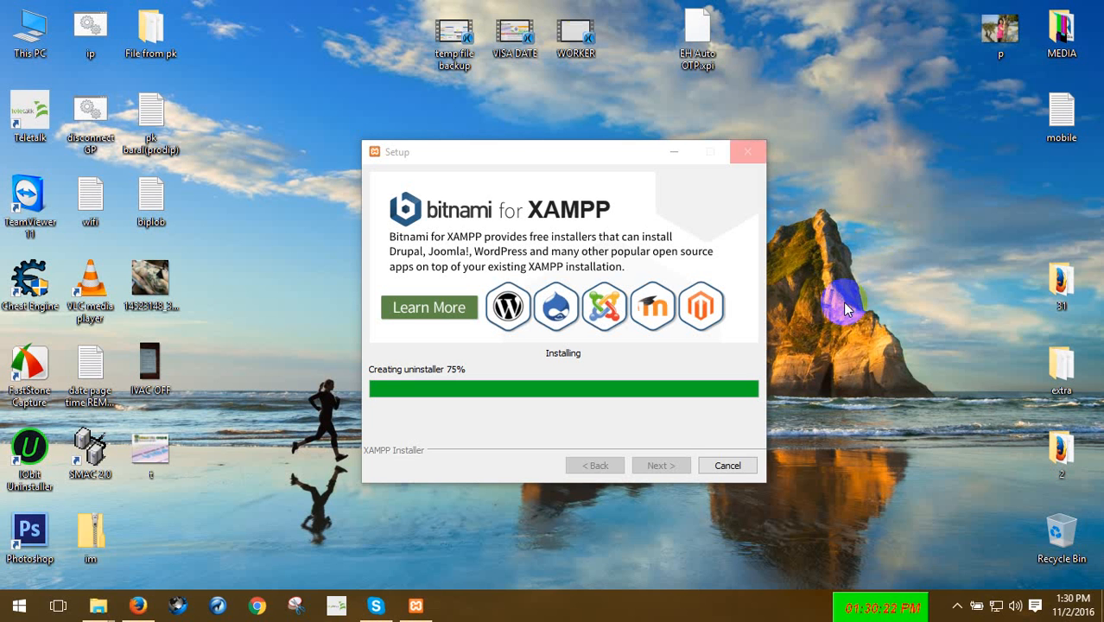
{"action": "right_click", "coordinate": [869, 204]}
{"action": "left_click", "coordinate": [911, 252]}
{"action": "right_click", "coordinate": [885, 203]}
{"action": "left_click", "coordinate": [937, 248]}
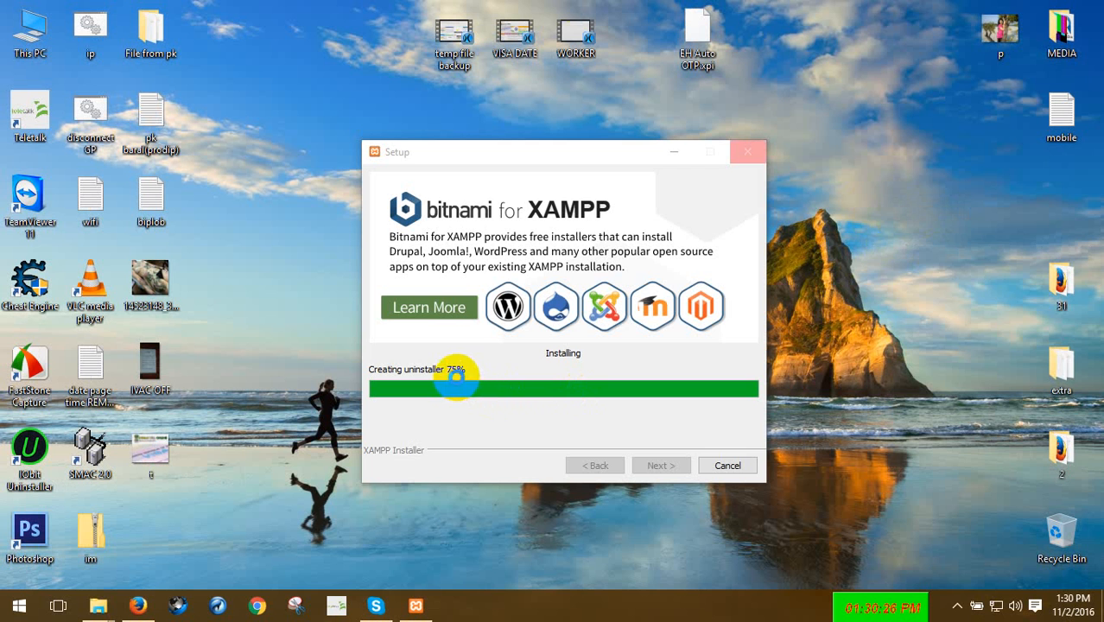
{"action": "right_click", "coordinate": [944, 238]}
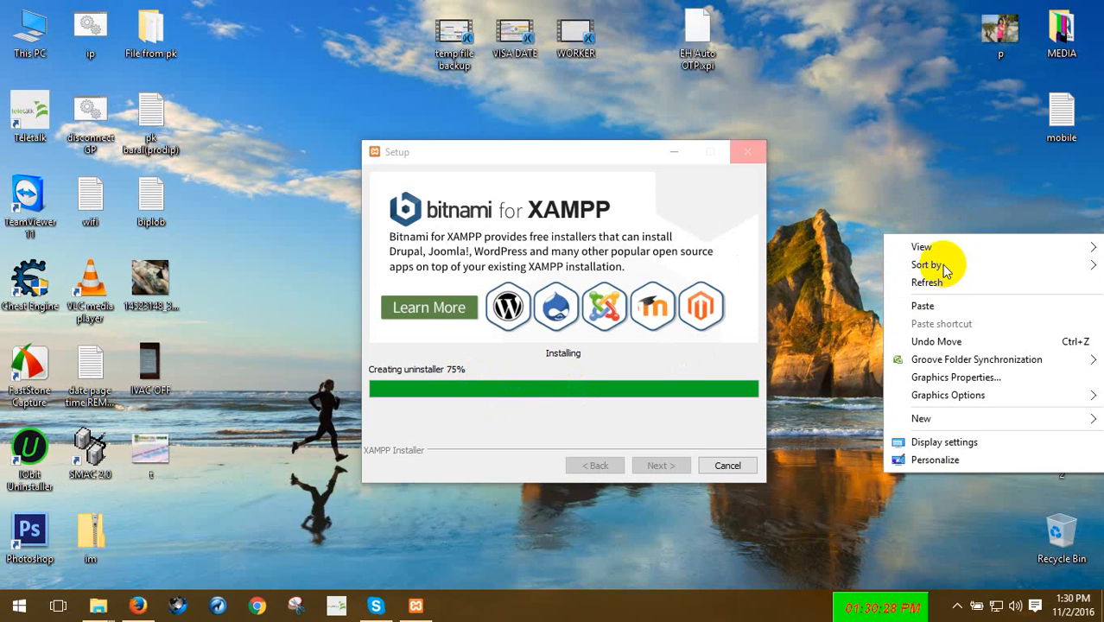
{"action": "left_click", "coordinate": [926, 271]}
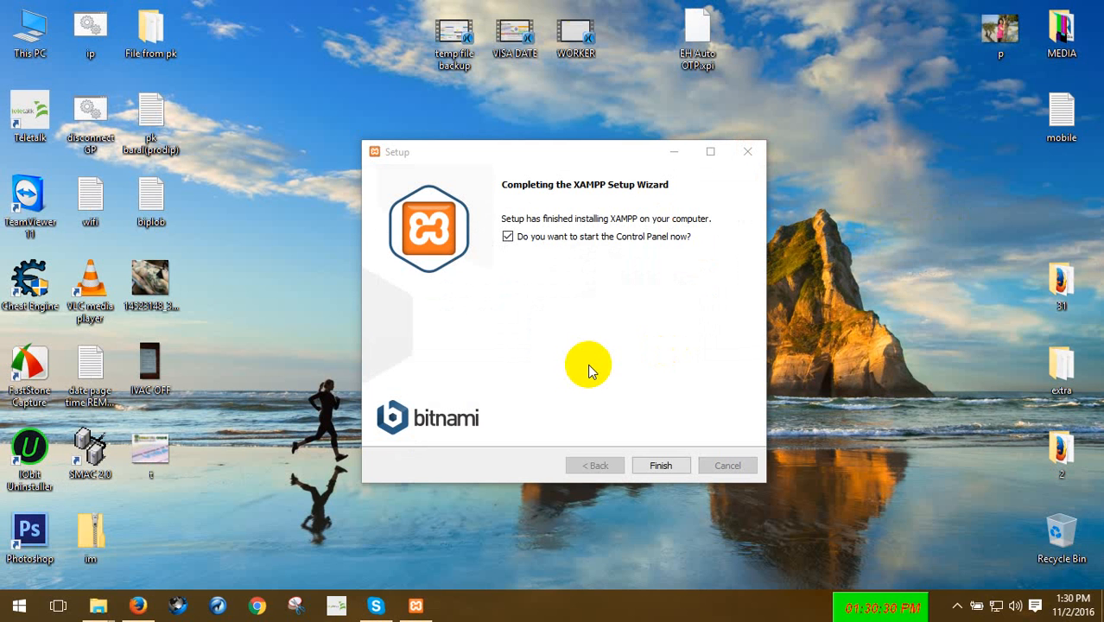
{"action": "right_click", "coordinate": [855, 226]}
{"action": "left_click", "coordinate": [899, 273]}
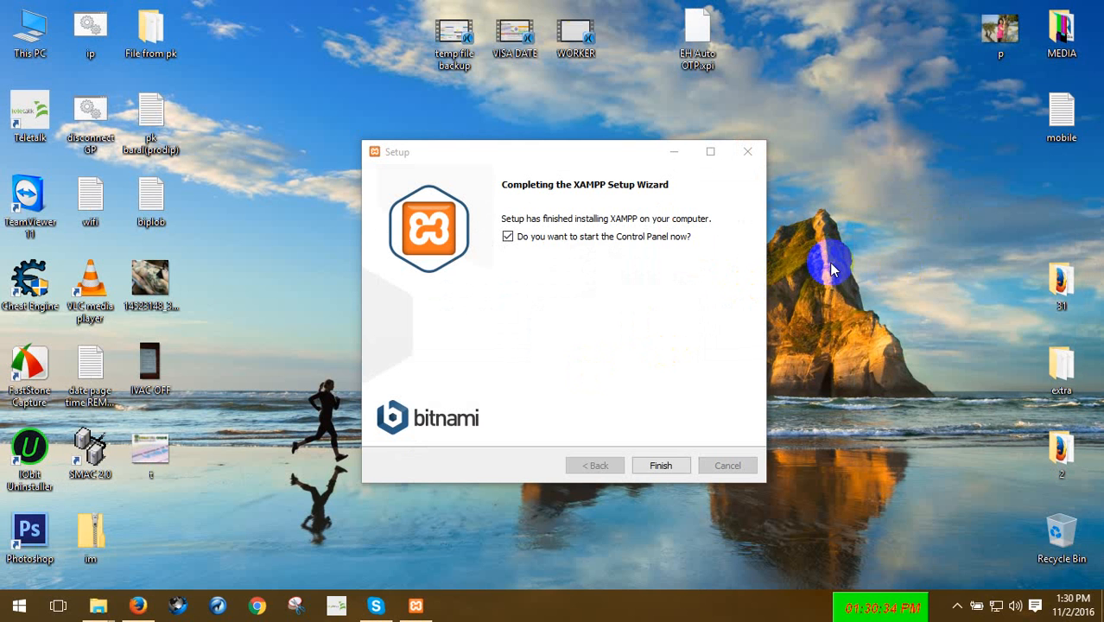
{"action": "right_click", "coordinate": [843, 231]}
{"action": "left_click", "coordinate": [885, 279]}
{"action": "right_click", "coordinate": [862, 234]}
{"action": "left_click", "coordinate": [915, 281]}
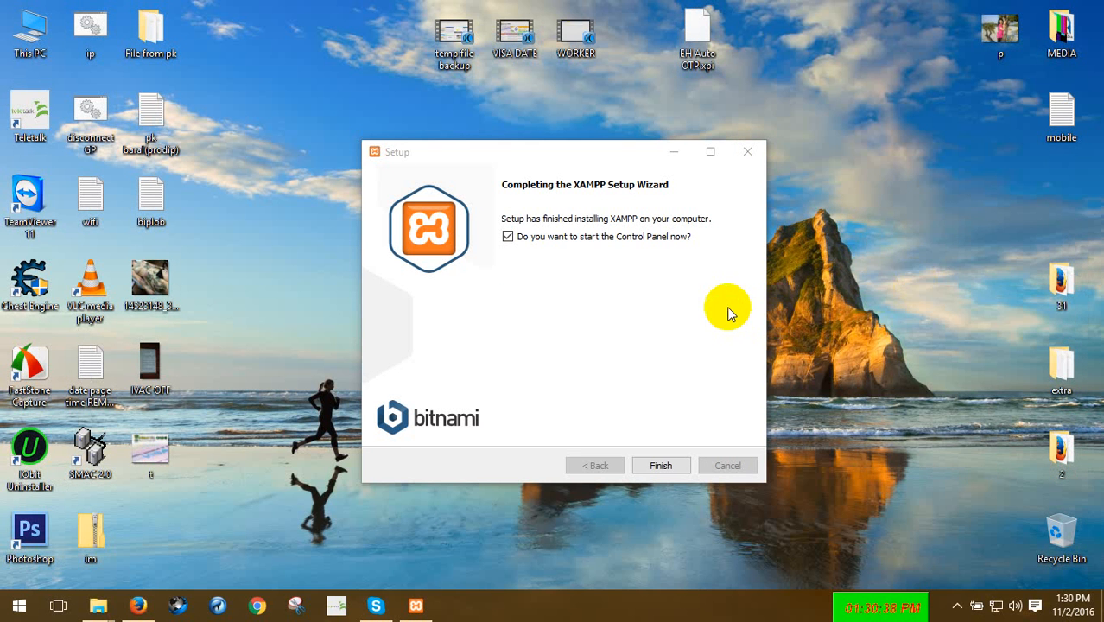
{"action": "right_click", "coordinate": [843, 248]}
{"action": "left_click", "coordinate": [892, 295]}
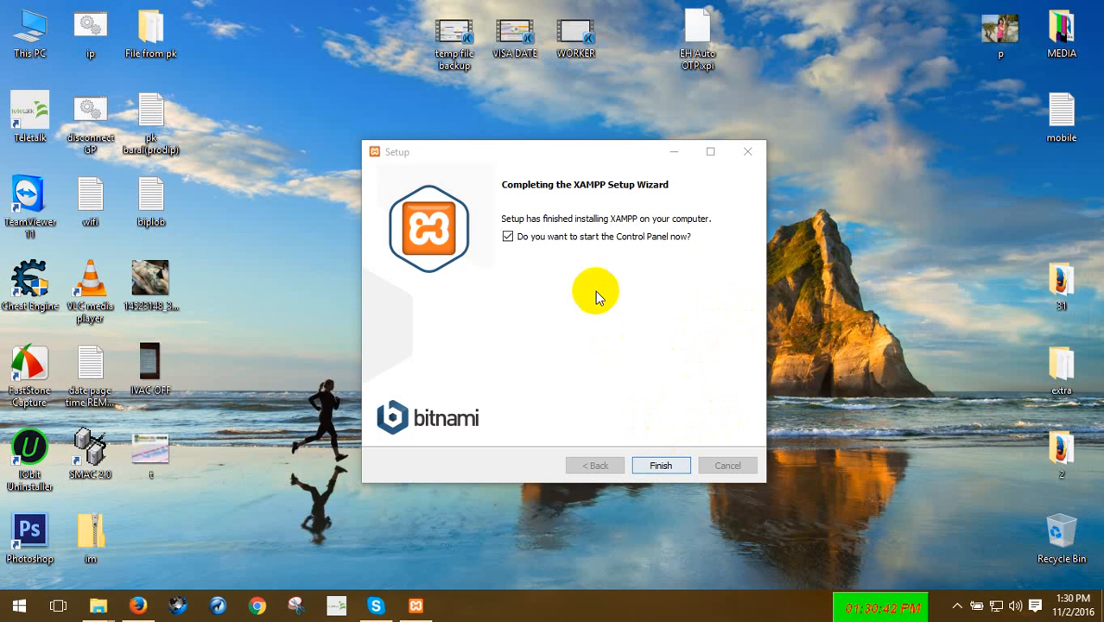
Finish the XAMPP setup wizard with the option to start the Control Panel kept on, and move the Control Panel window to mid-screen.
{"action": "left_click", "coordinate": [666, 465]}
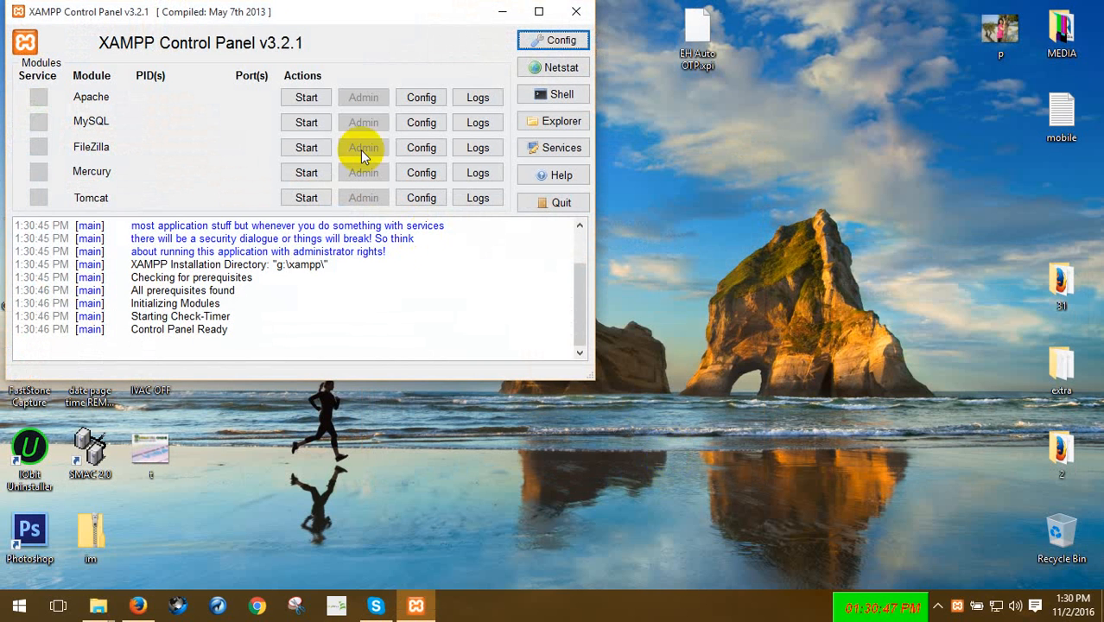
{"action": "left_click_drag", "start_coordinate": [321, 15], "coordinate": [616, 148]}
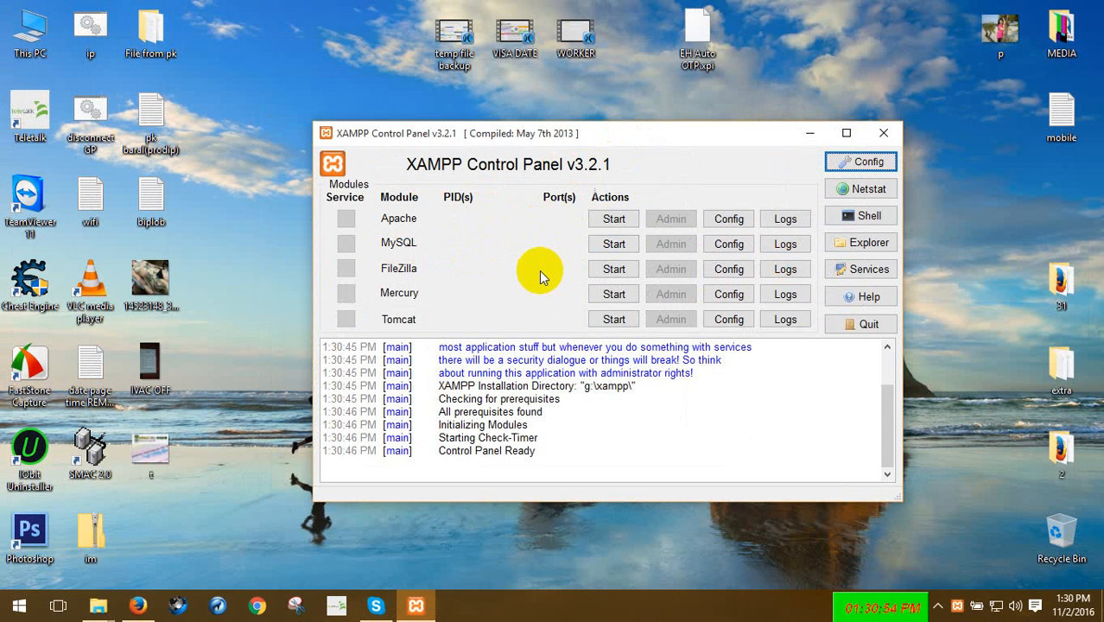
{"action": "right_click", "coordinate": [828, 20]}
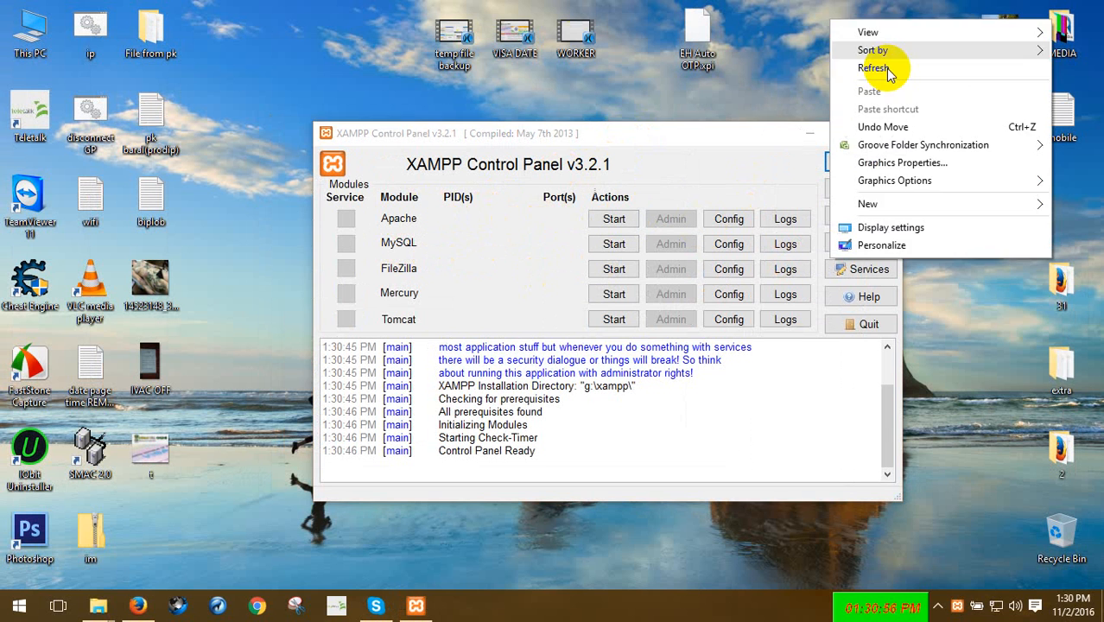
{"action": "left_click", "coordinate": [885, 71]}
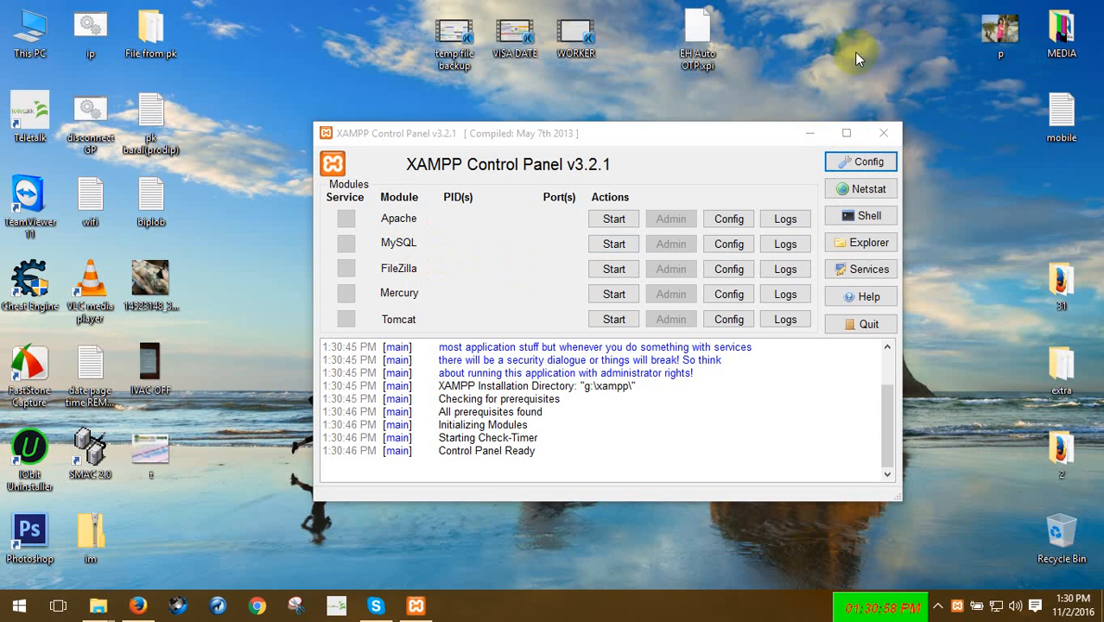
{"action": "right_click", "coordinate": [845, 38]}
{"action": "left_click", "coordinate": [883, 85]}
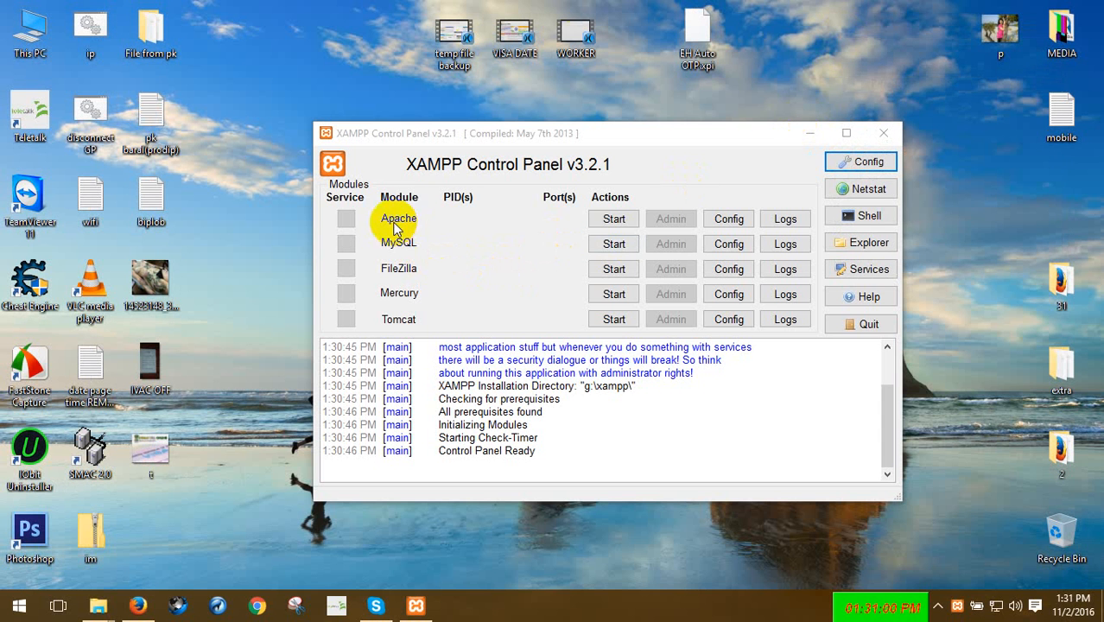
{"action": "right_click", "coordinate": [812, 20]}
{"action": "left_click", "coordinate": [858, 71]}
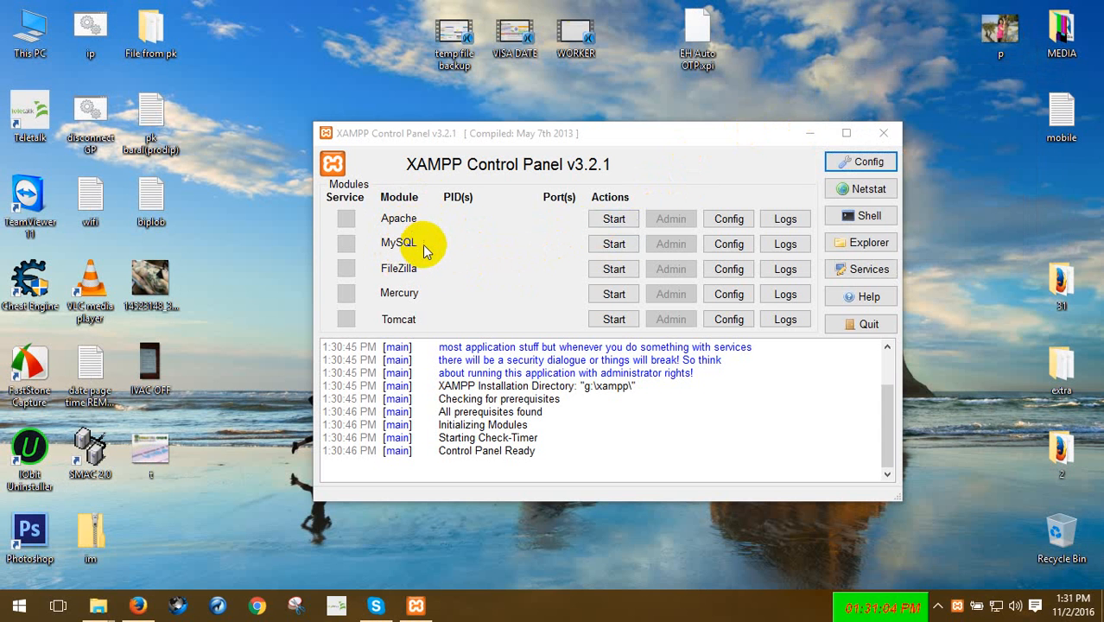
{"action": "right_click", "coordinate": [805, 28]}
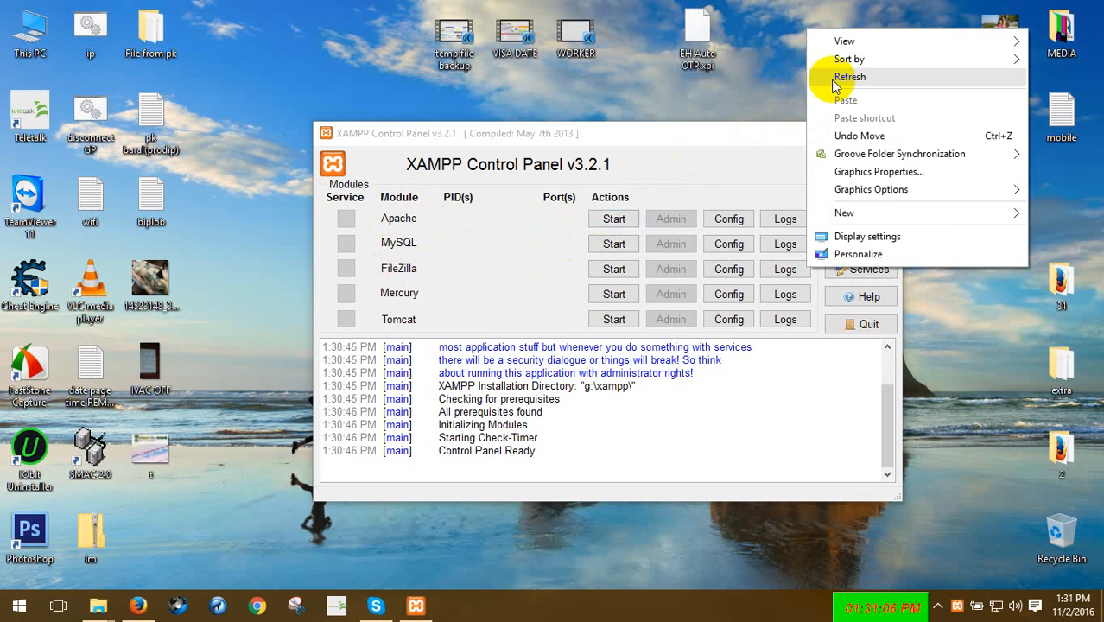
{"action": "left_click", "coordinate": [855, 76]}
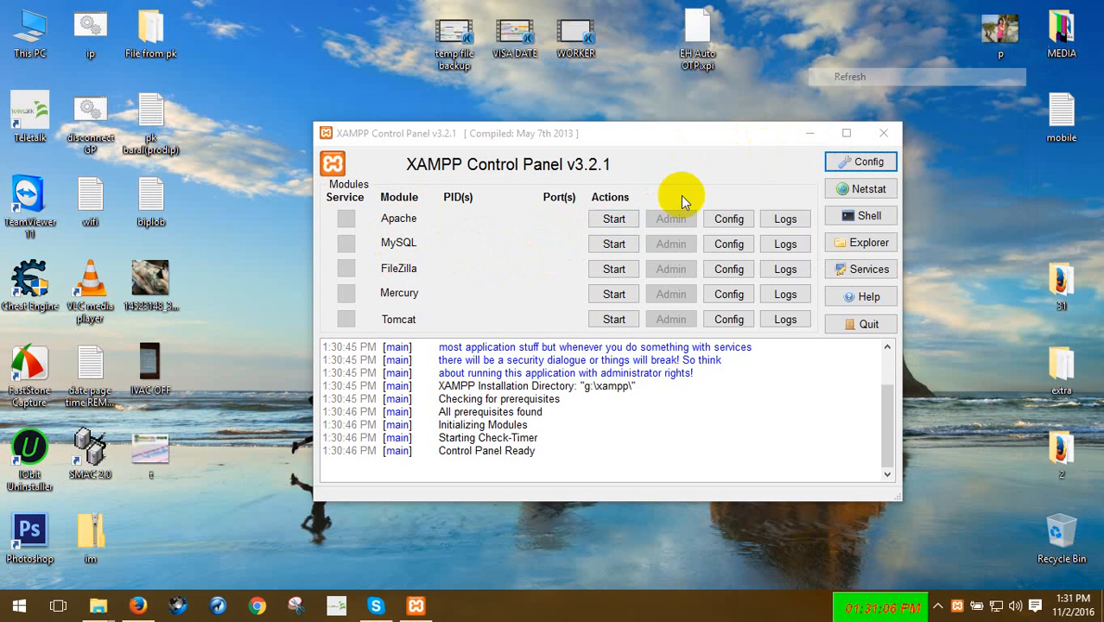
Start the Apache and MySQL modules in the XAMPP Control Panel.
{"action": "left_click", "coordinate": [611, 246]}
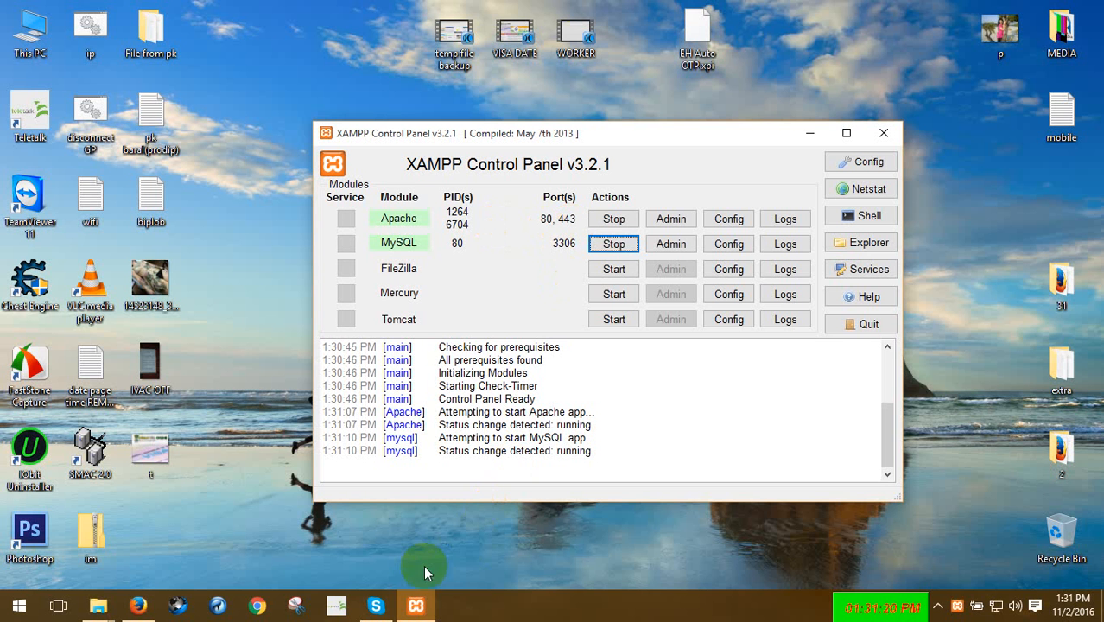
Check that Skype is running, hide its window, and quit Skype completely from the background.
{"action": "left_click", "coordinate": [374, 607]}
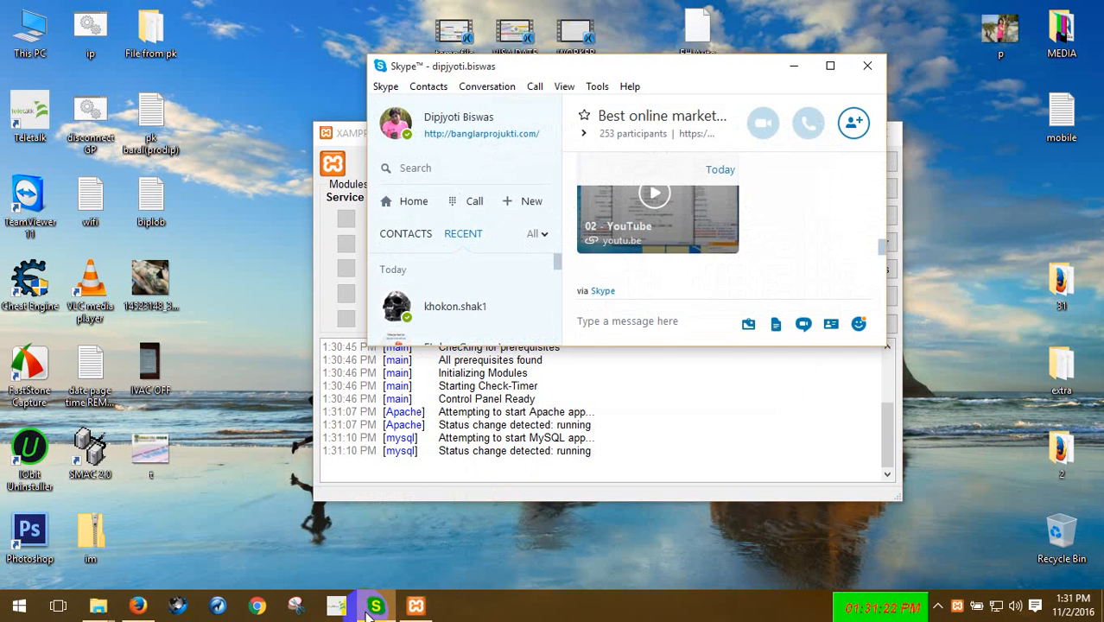
{"action": "left_click", "coordinate": [374, 606]}
{"action": "left_click", "coordinate": [938, 607]}
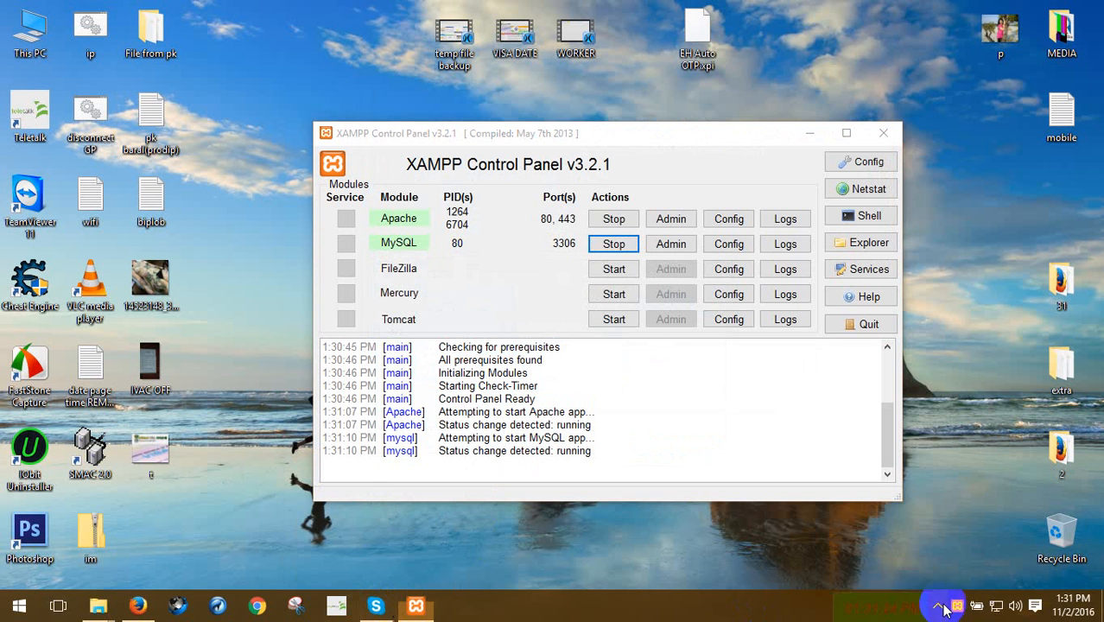
{"action": "right_click", "coordinate": [946, 577]}
{"action": "left_click", "coordinate": [968, 560]}
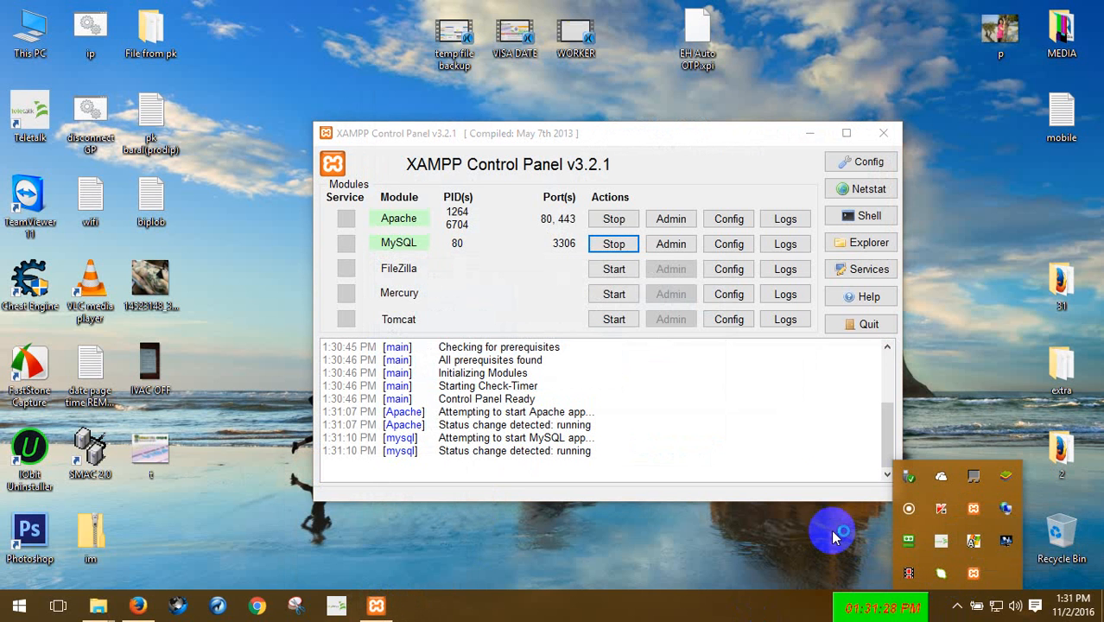
Stop the Apache and MySQL modules and close the XAMPP Control Panel.
{"action": "left_click", "coordinate": [614, 219]}
{"action": "left_click", "coordinate": [615, 244]}
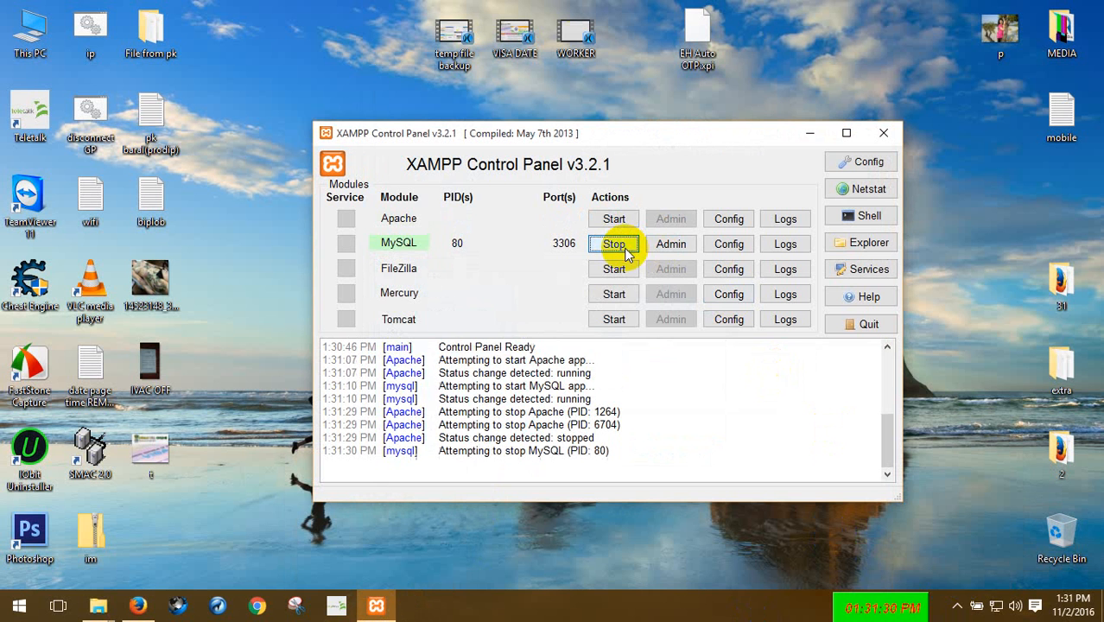
{"action": "left_click", "coordinate": [870, 216]}
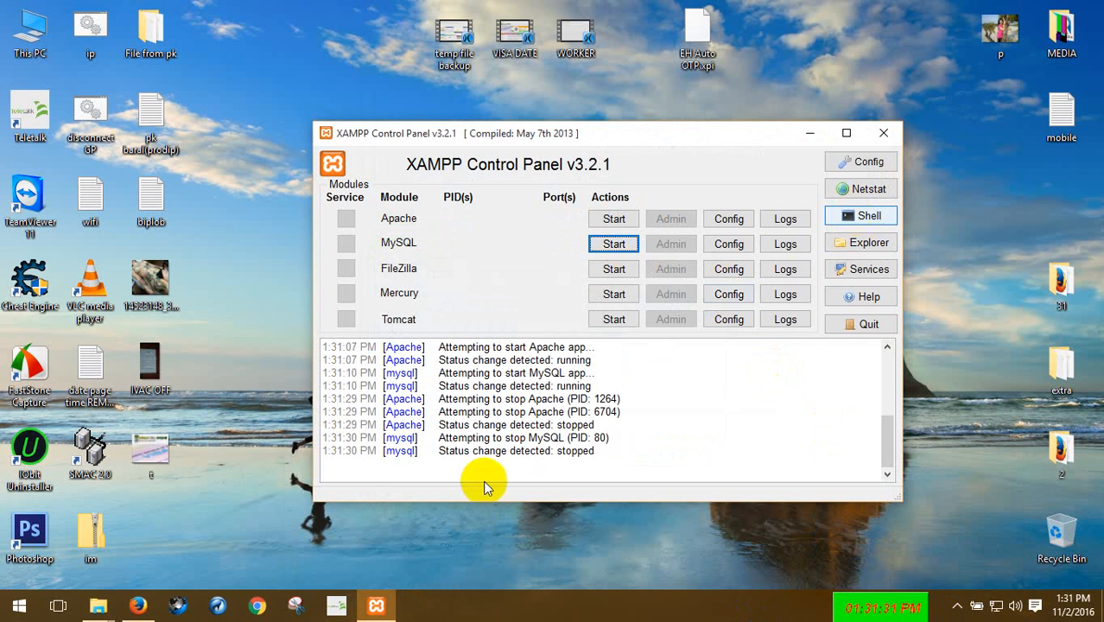
{"action": "left_click", "coordinate": [882, 133]}
{"action": "right_click", "coordinate": [488, 243]}
{"action": "left_click", "coordinate": [532, 289]}
Browse This PC to the xampp folder on the VIDEO (G:) drive and locate the xampp-control application.
{"action": "right_click", "coordinate": [11, 50]}
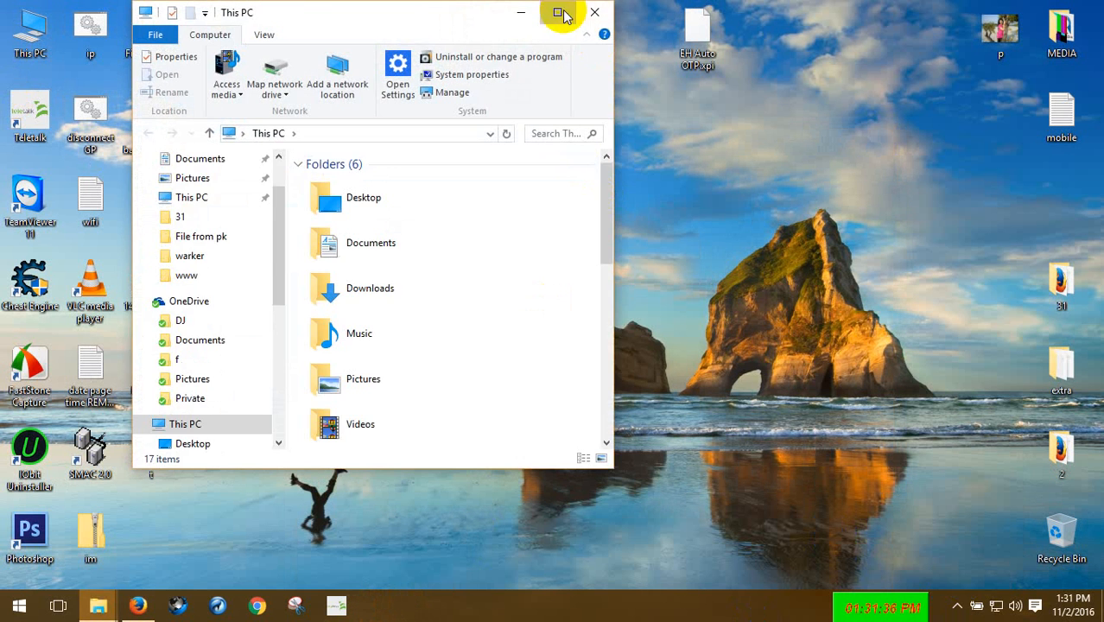
{"action": "left_click", "coordinate": [562, 12]}
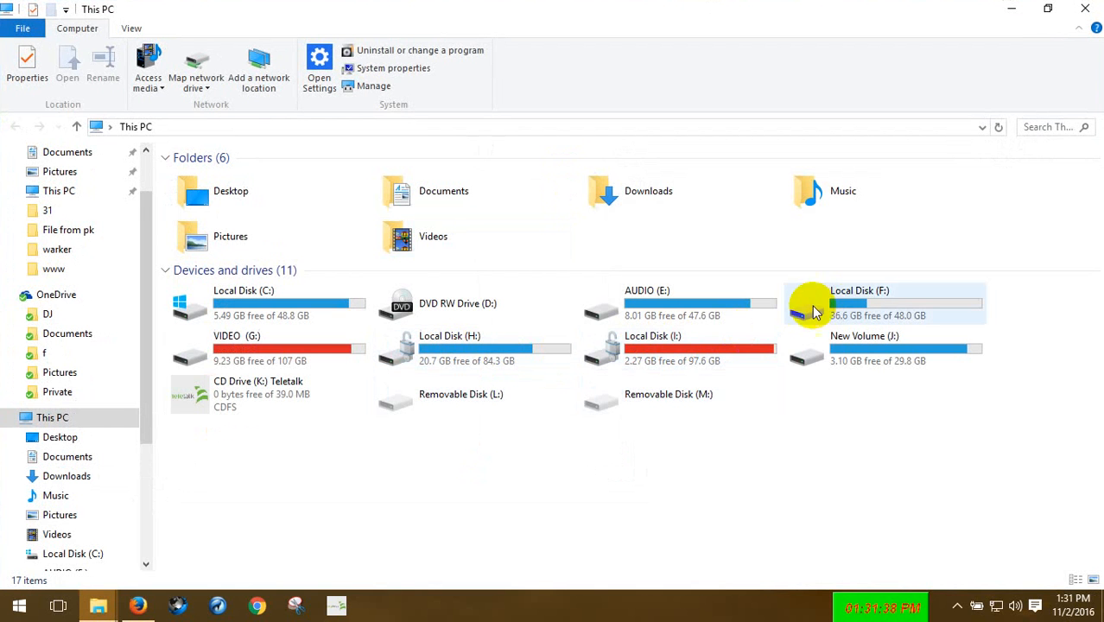
{"action": "double_click", "coordinate": [263, 339]}
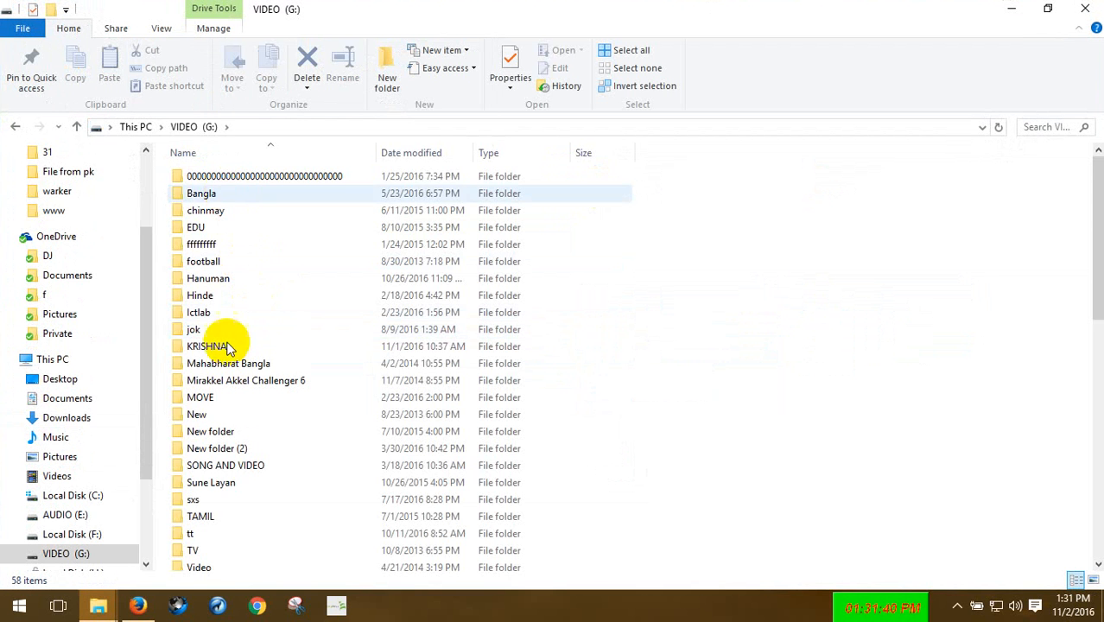
{"action": "scroll", "coordinate": [229, 488], "scroll_direction": "down", "scroll_amount": 2}
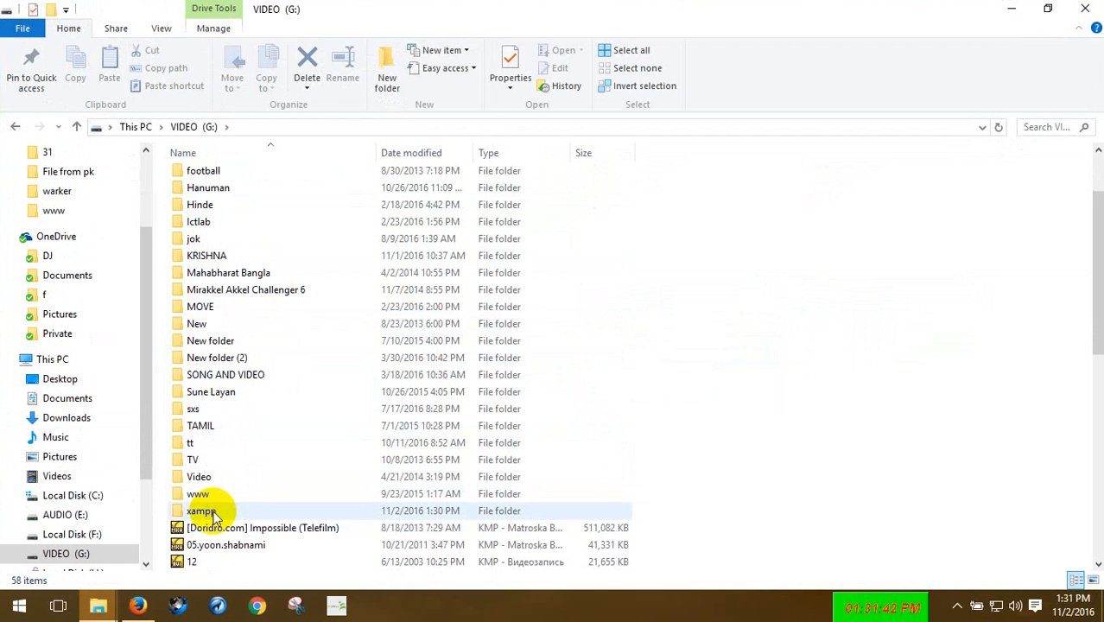
{"action": "double_click", "coordinate": [216, 518]}
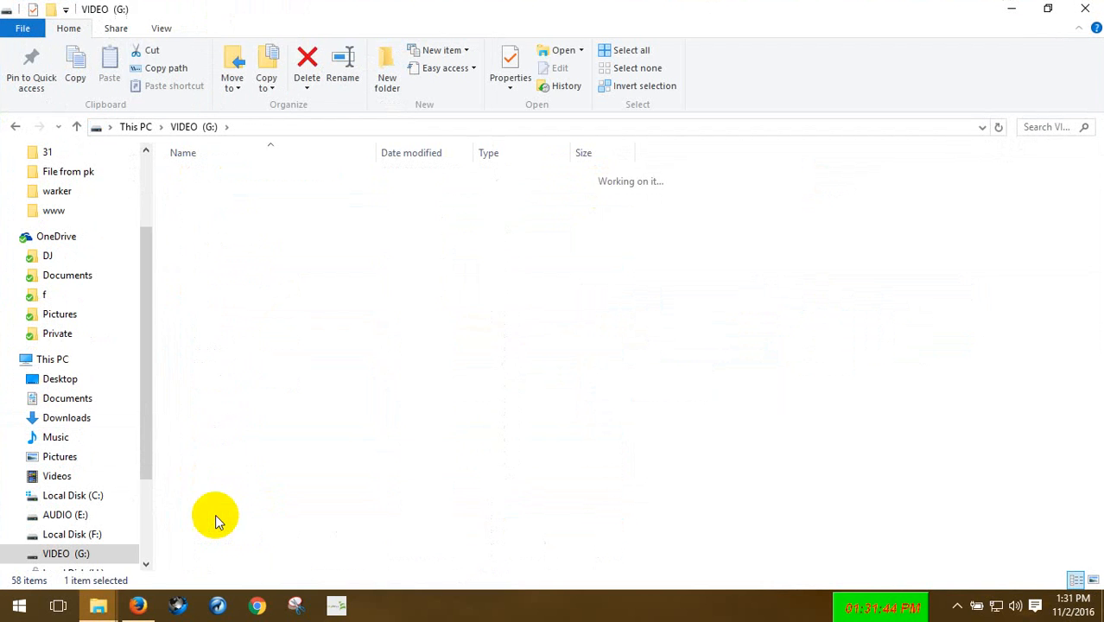
{"action": "scroll", "coordinate": [657, 229], "scroll_direction": "down", "scroll_amount": 9}
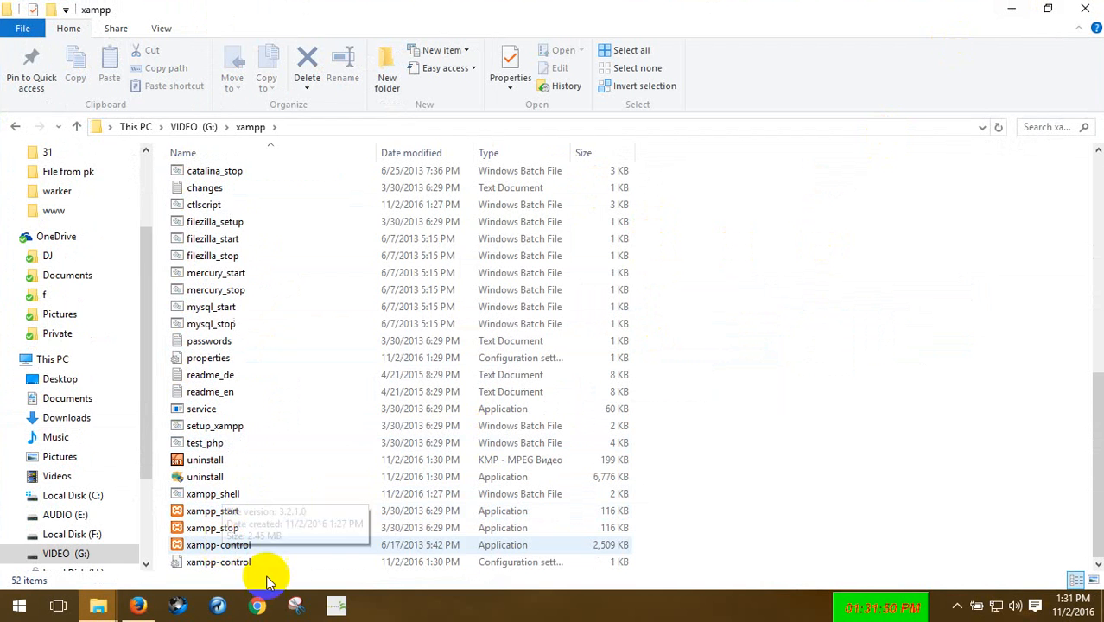
Launch Skype, move its sign-in window aside, and minimize the xampp folder window while Skype signs in.
{"action": "left_click", "coordinate": [18, 607]}
{"action": "type", "text": "s"}
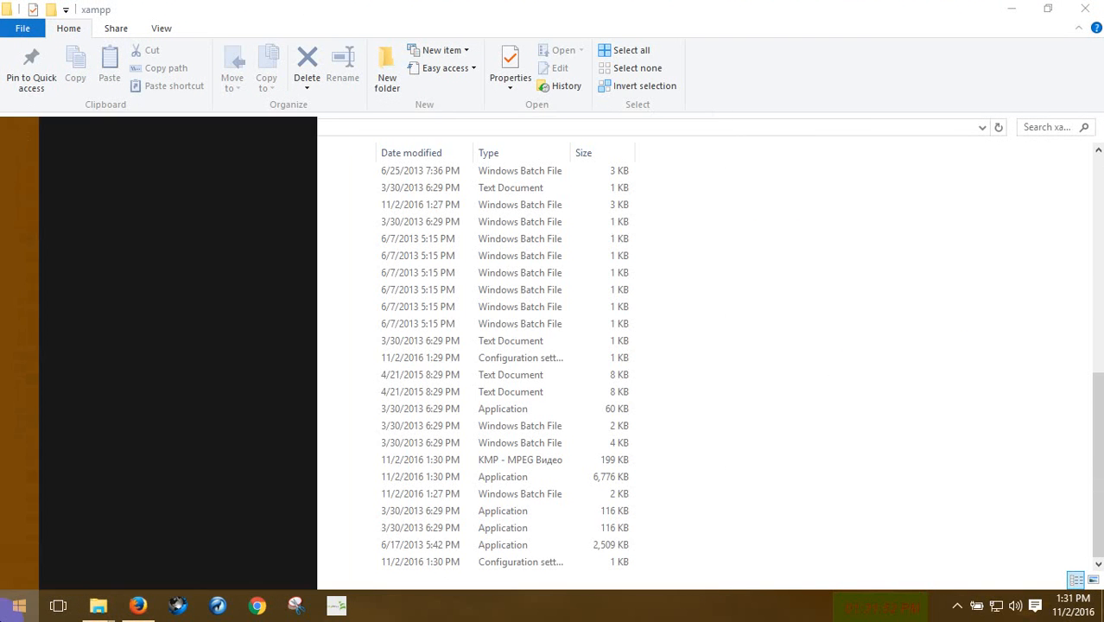
{"action": "left_click", "coordinate": [108, 278]}
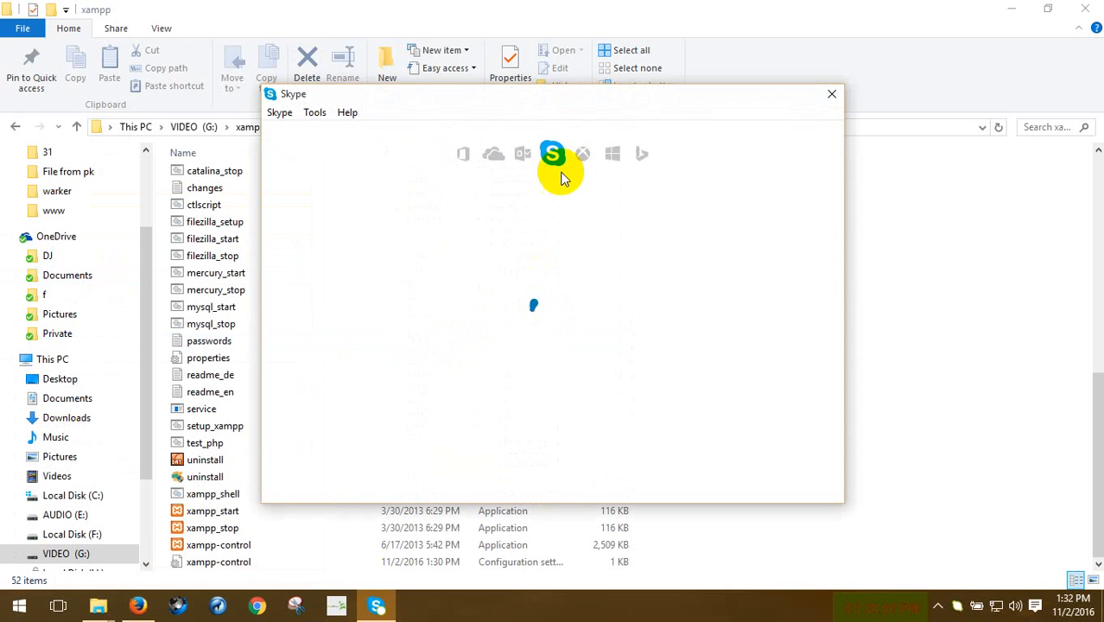
{"action": "left_click_drag", "start_coordinate": [540, 104], "coordinate": [704, 139]}
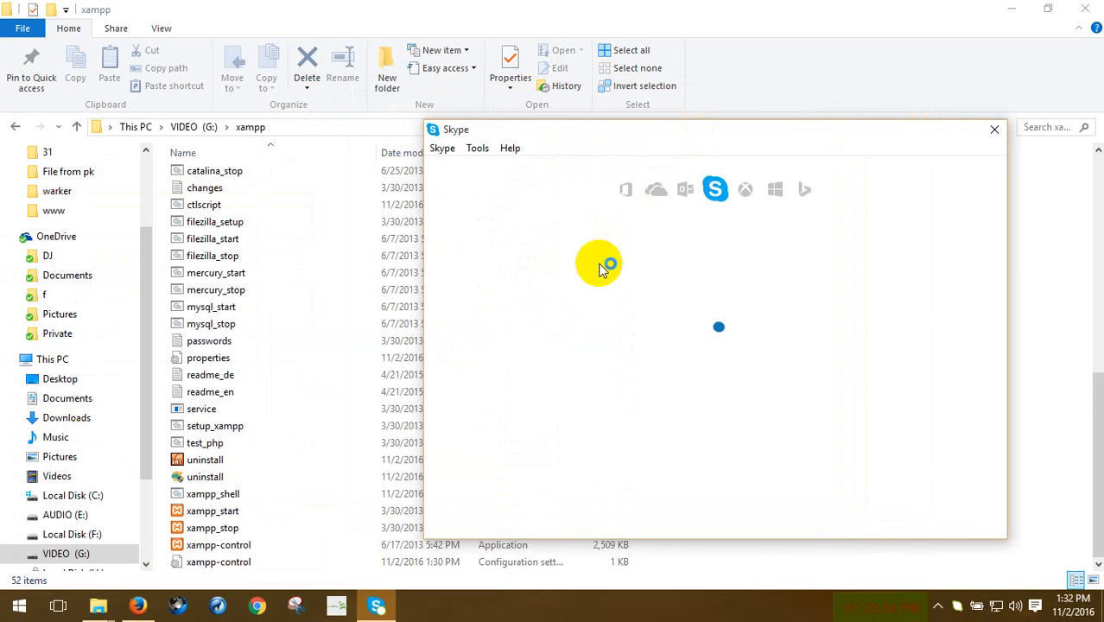
{"action": "left_click", "coordinate": [1008, 9]}
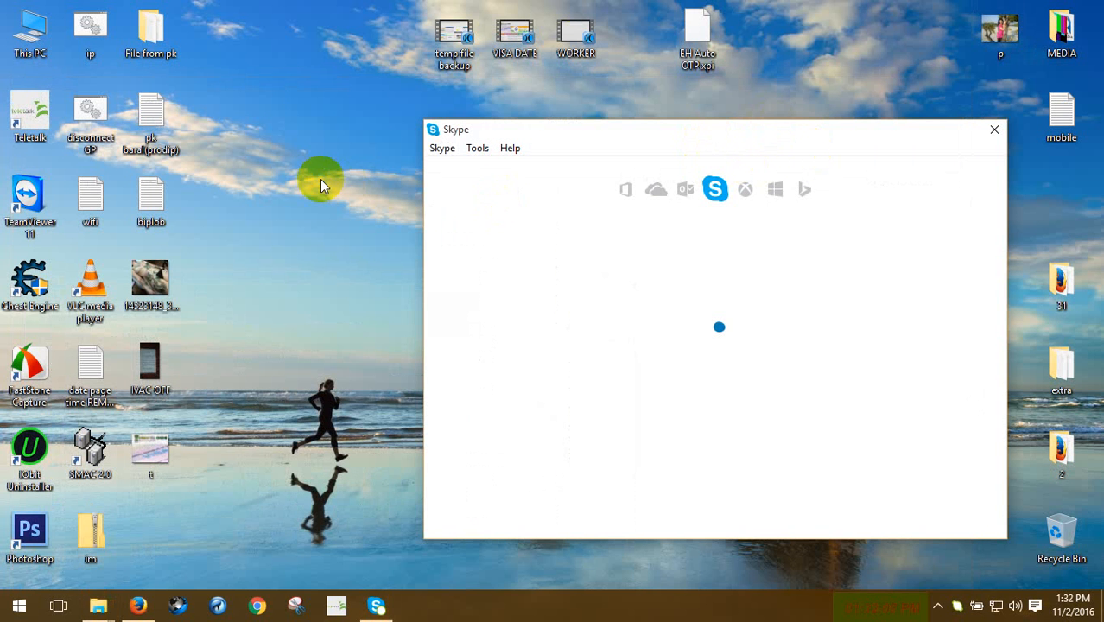
{"action": "right_click", "coordinate": [319, 183]}
{"action": "left_click", "coordinate": [350, 213]}
{"action": "right_click", "coordinate": [279, 168]}
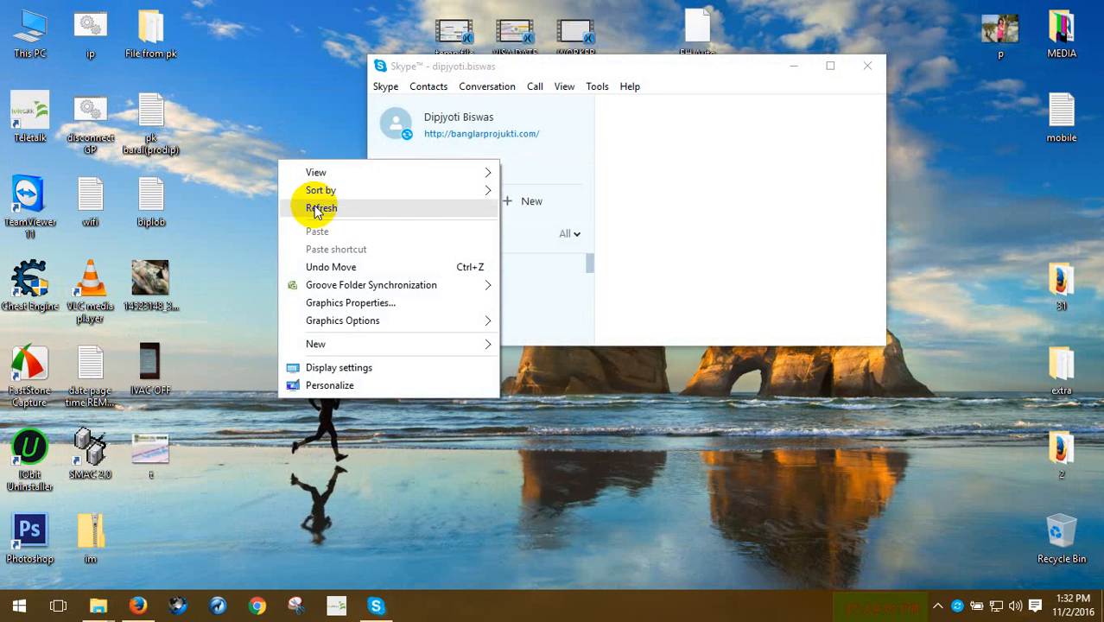
{"action": "left_click", "coordinate": [320, 208]}
In Skype's advanced connection options, turn off the use of port 80 and 443 for additional incoming connections and save.
{"action": "left_click", "coordinate": [597, 87]}
{"action": "left_click", "coordinate": [636, 176]}
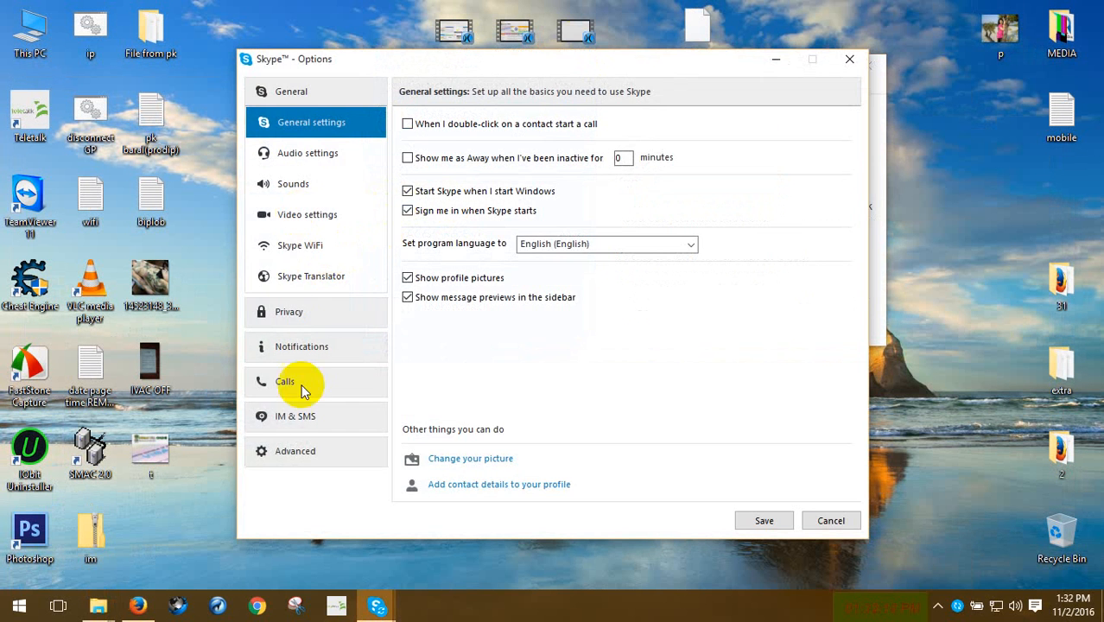
{"action": "left_click", "coordinate": [286, 451]}
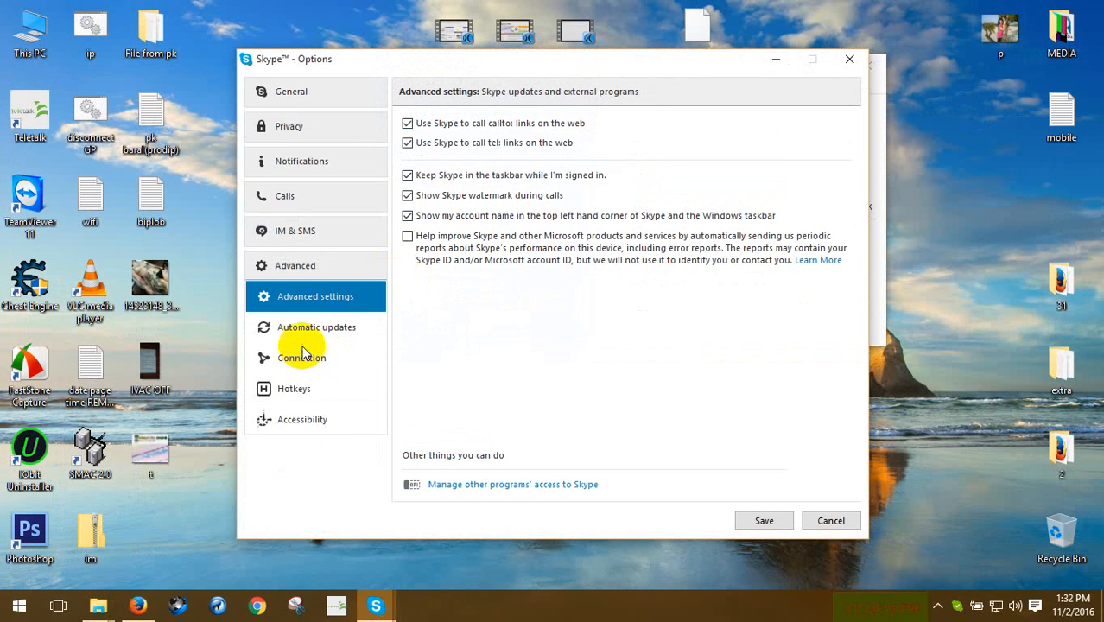
{"action": "left_click", "coordinate": [347, 350]}
{"action": "left_click", "coordinate": [410, 144]}
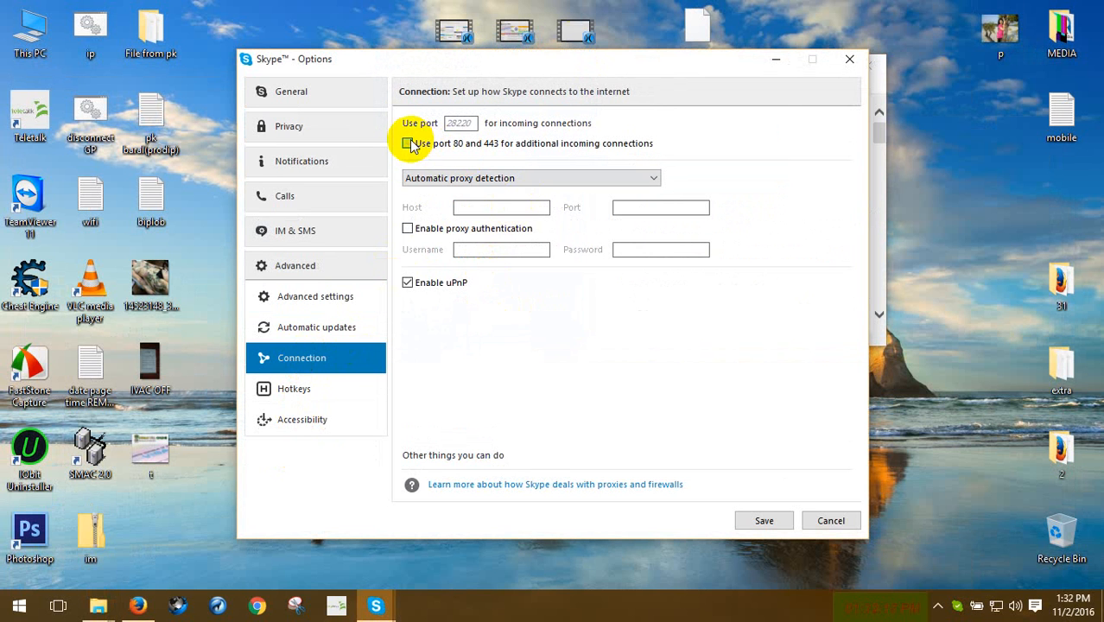
{"action": "left_click", "coordinate": [771, 521]}
Switch back to the xampp folder window and launch the xampp-control application.
{"action": "left_click", "coordinate": [695, 382]}
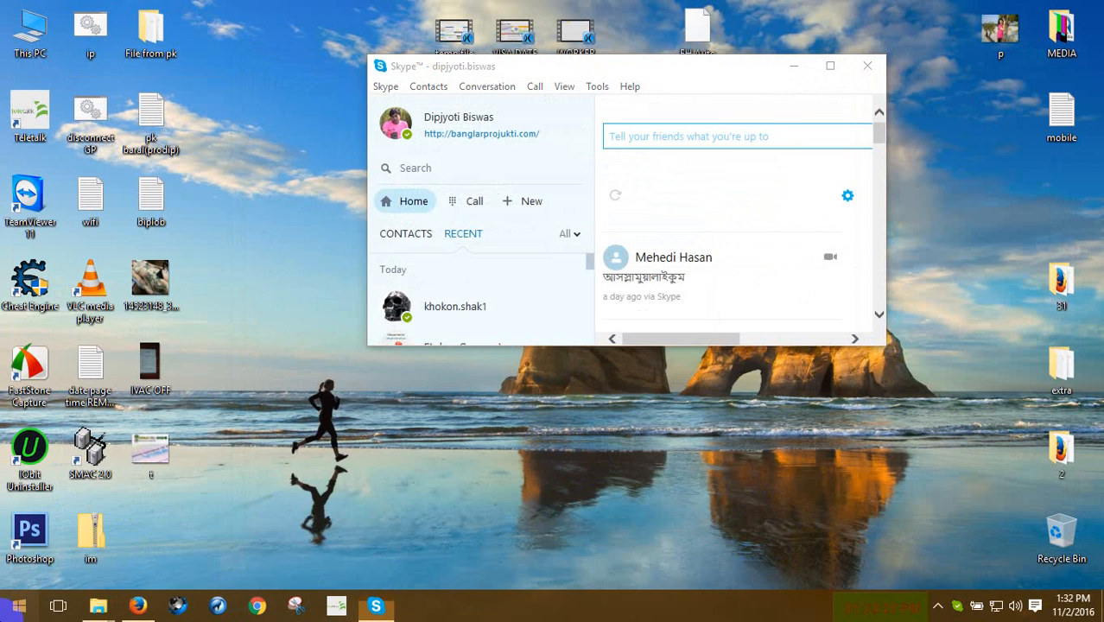
{"action": "left_click", "coordinate": [12, 605]}
{"action": "left_click", "coordinate": [17, 604]}
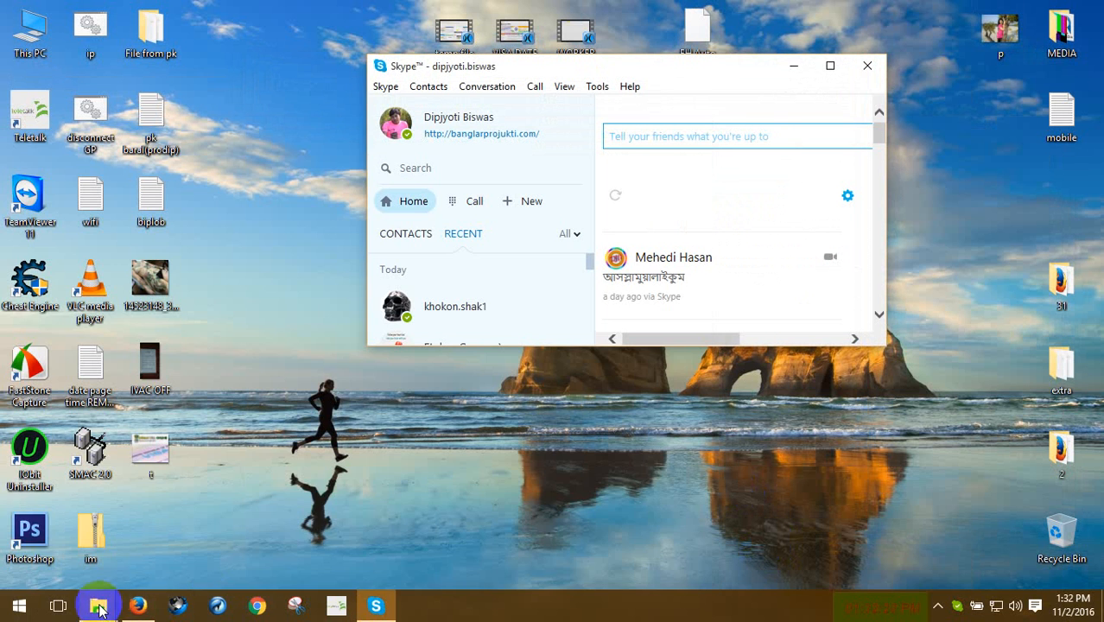
{"action": "mouse_move", "coordinate": [98, 605]}
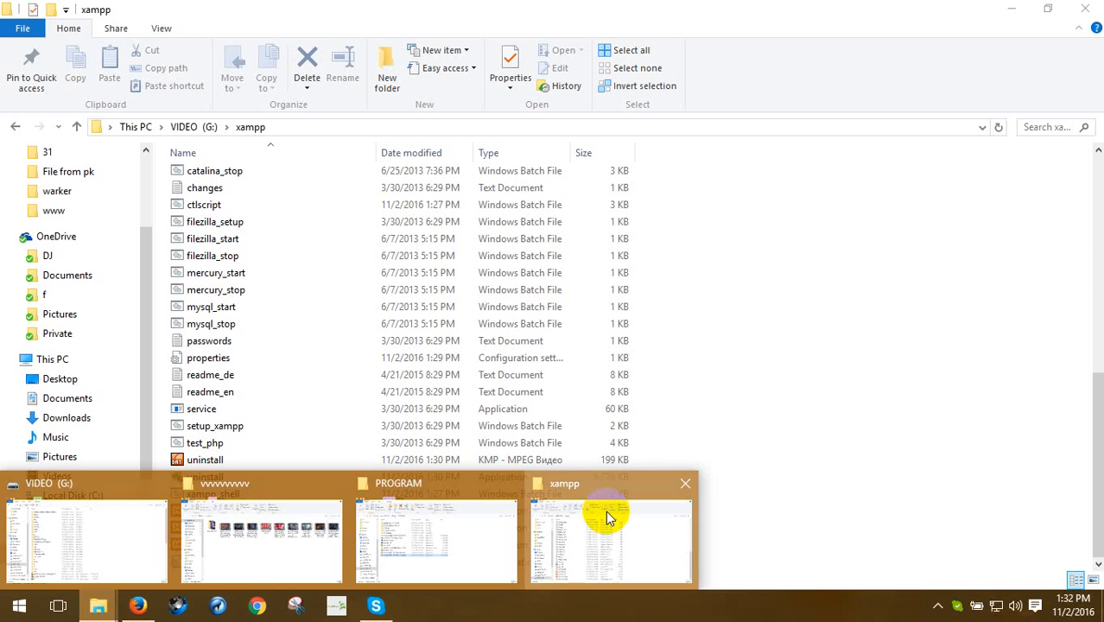
{"action": "left_click", "coordinate": [606, 518]}
{"action": "left_click", "coordinate": [218, 545]}
{"action": "double_click", "coordinate": [218, 546]}
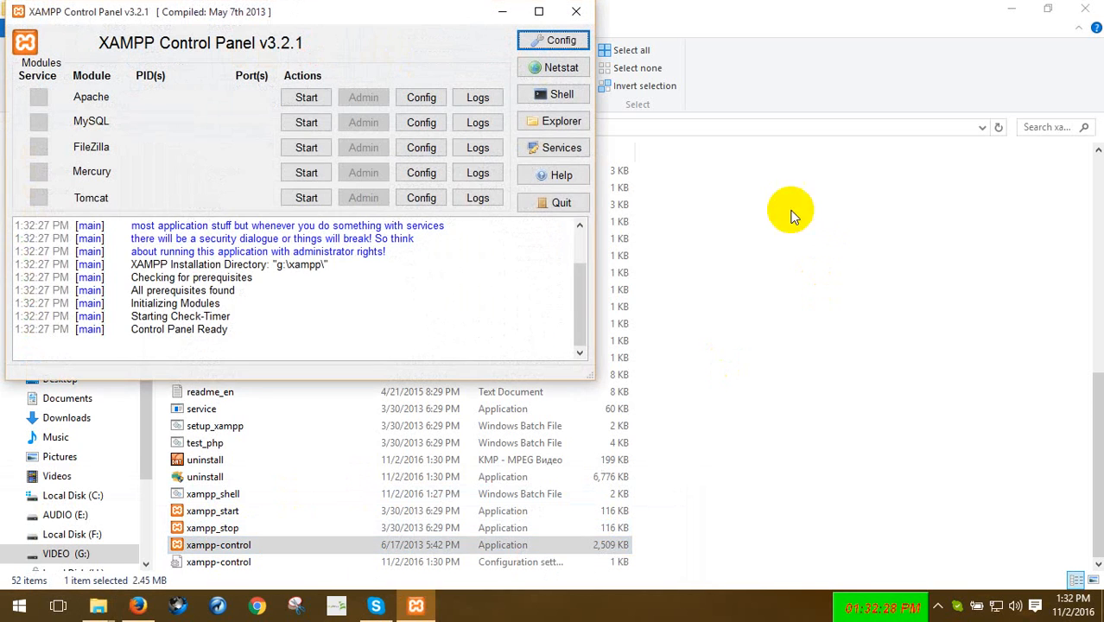
Minimize the xampp folder window and start the Apache and MySQL modules.
{"action": "left_click", "coordinate": [1018, 14]}
{"action": "left_click", "coordinate": [307, 96]}
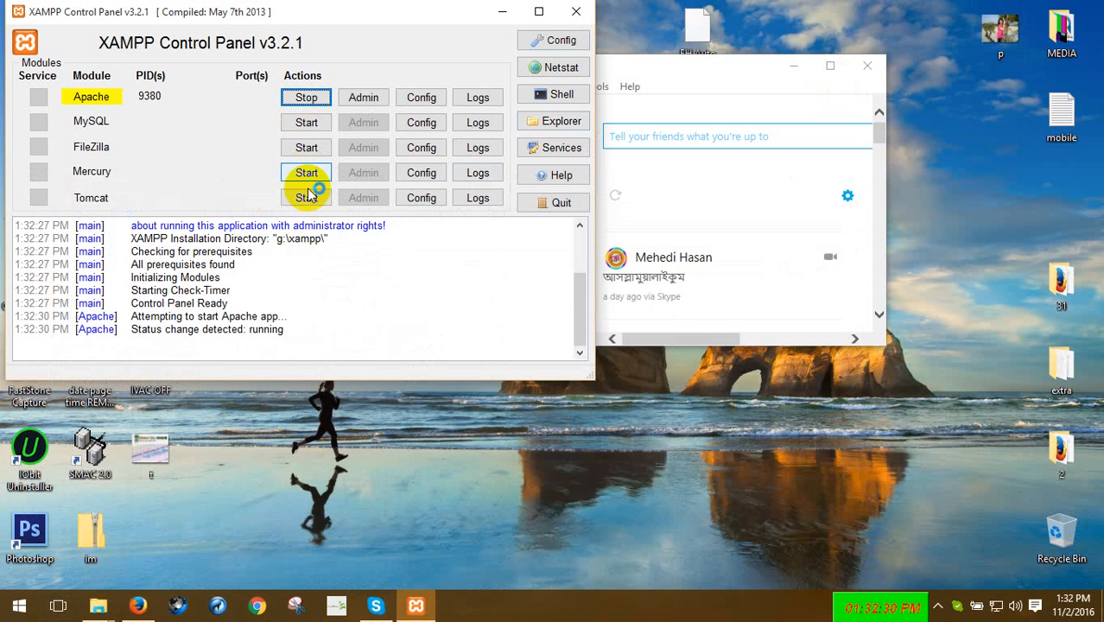
{"action": "left_click", "coordinate": [306, 122]}
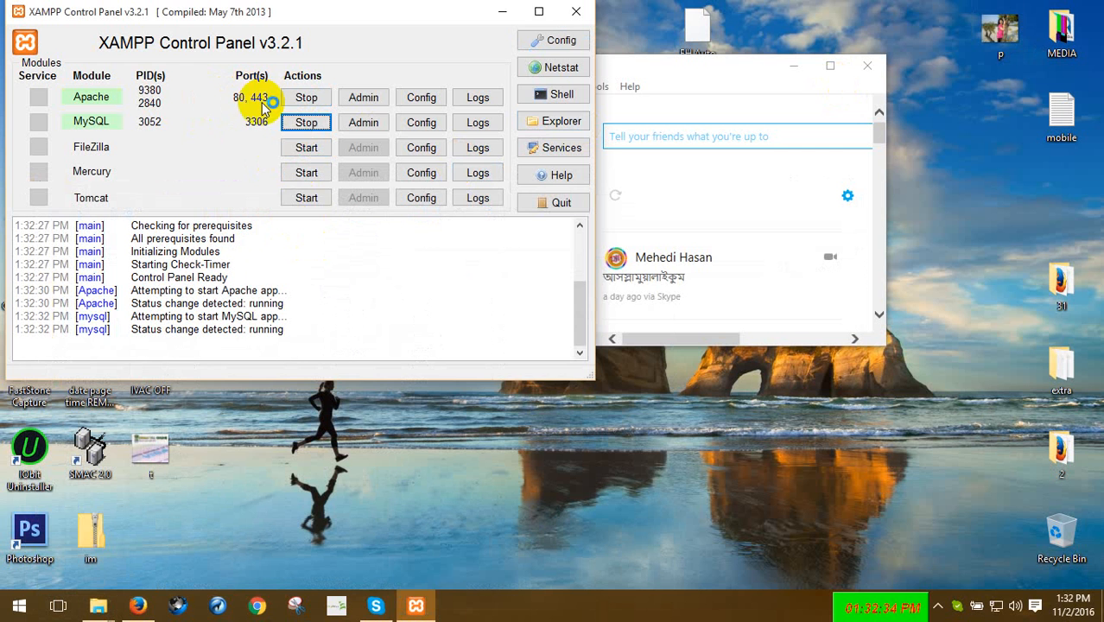
Bring the Skype window forward to check it alongside the running XAMPP modules, and return to the Control Panel.
{"action": "left_click", "coordinate": [376, 596]}
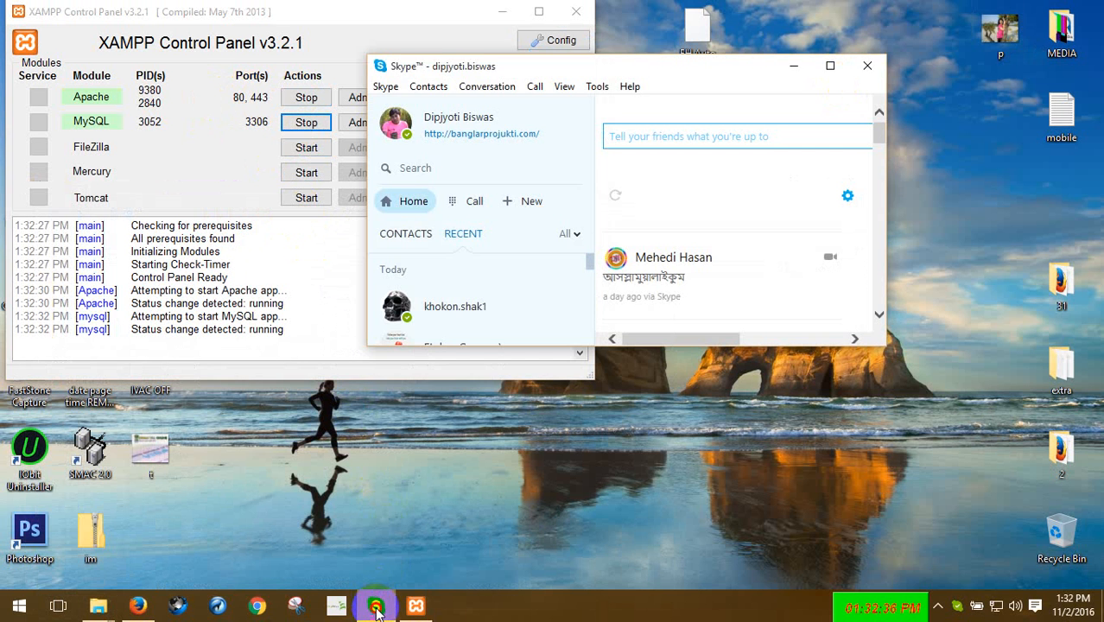
{"action": "left_click", "coordinate": [376, 597]}
{"action": "left_click", "coordinate": [375, 597]}
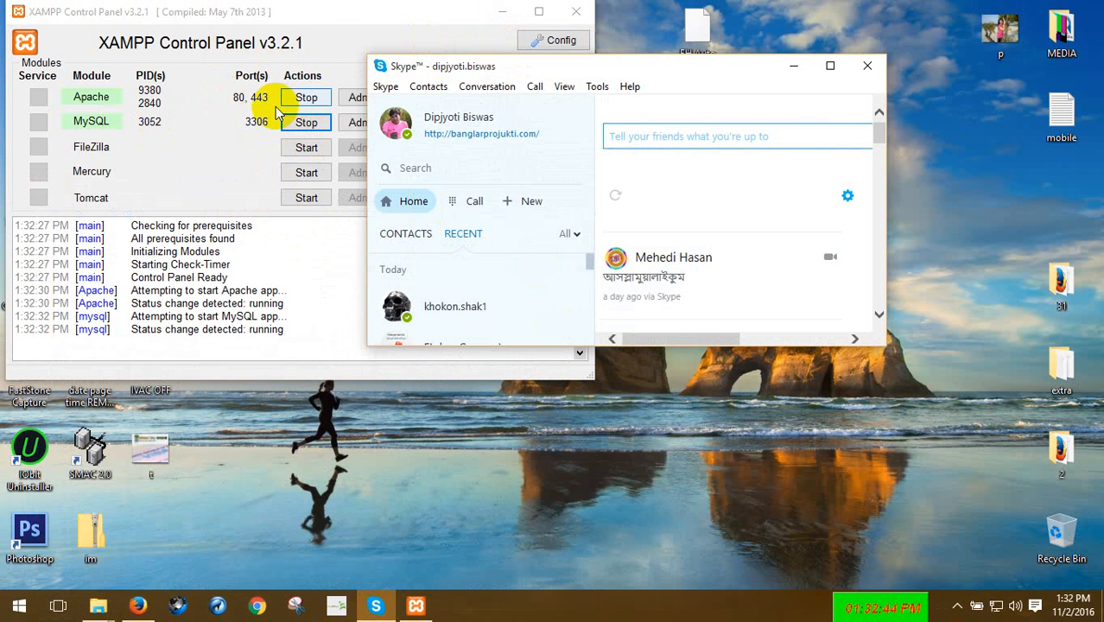
{"action": "left_click", "coordinate": [221, 98]}
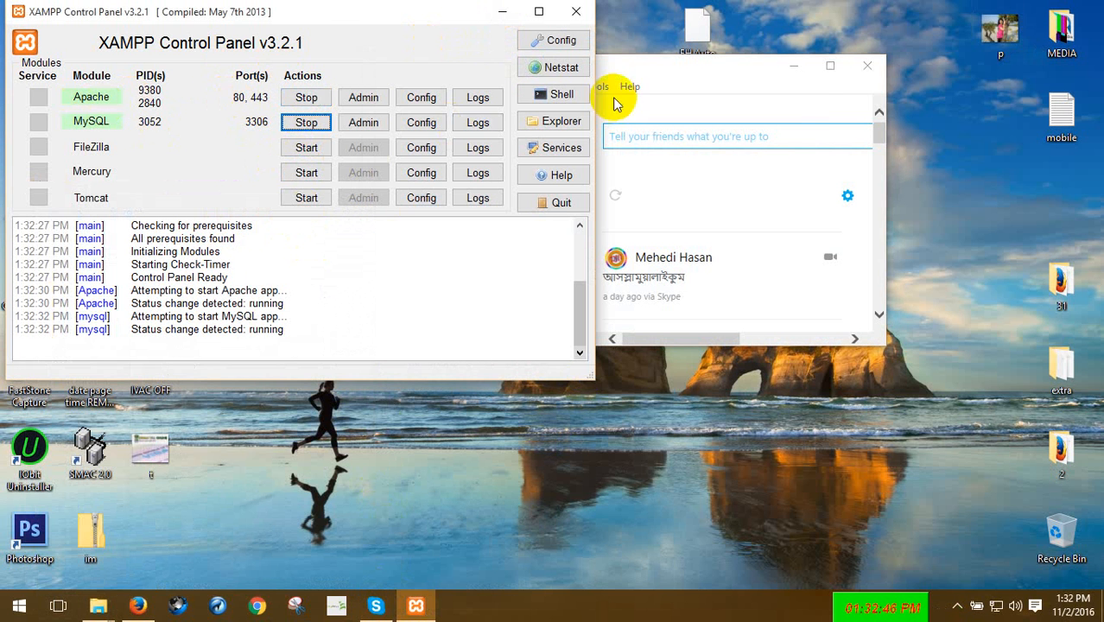
Place Skype beside the XAMPP Control Panel and save its advanced connection options with port 80 and 443 enabled for additional incoming connections.
{"action": "left_click", "coordinate": [641, 69]}
{"action": "left_click_drag", "start_coordinate": [641, 69], "coordinate": [823, 65]}
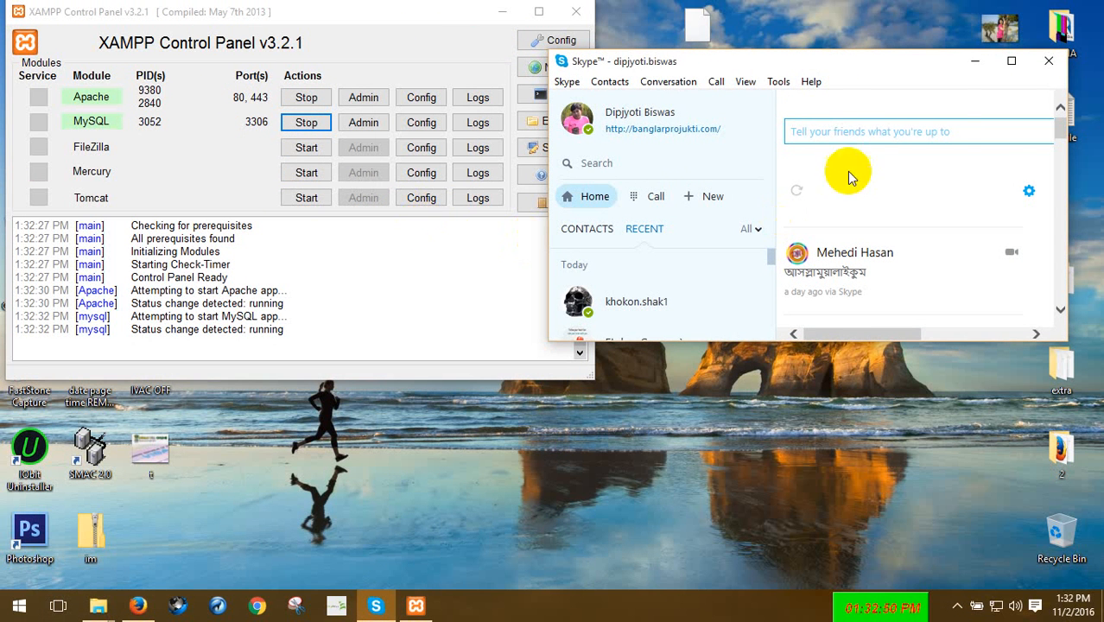
{"action": "left_click", "coordinate": [778, 82]}
{"action": "left_click", "coordinate": [807, 170]}
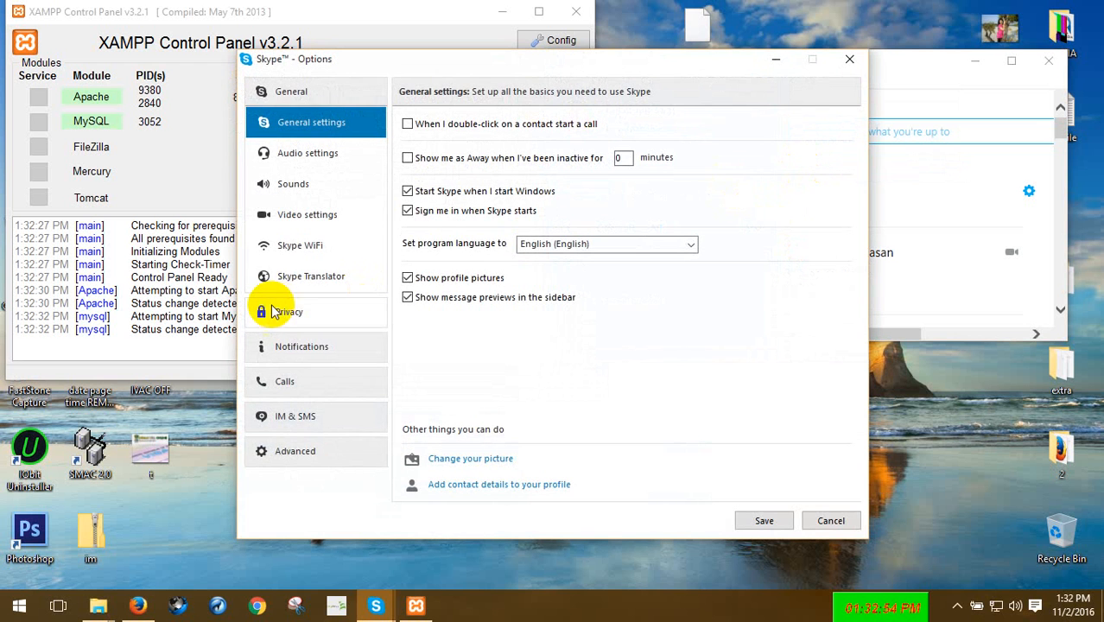
{"action": "left_click", "coordinate": [282, 454]}
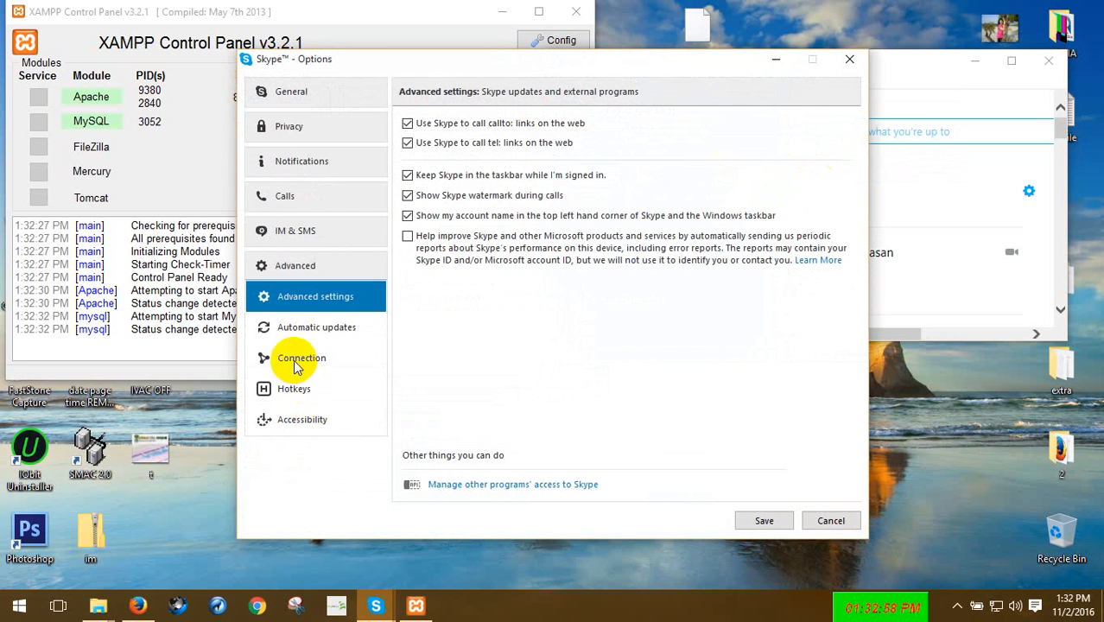
{"action": "left_click", "coordinate": [295, 363]}
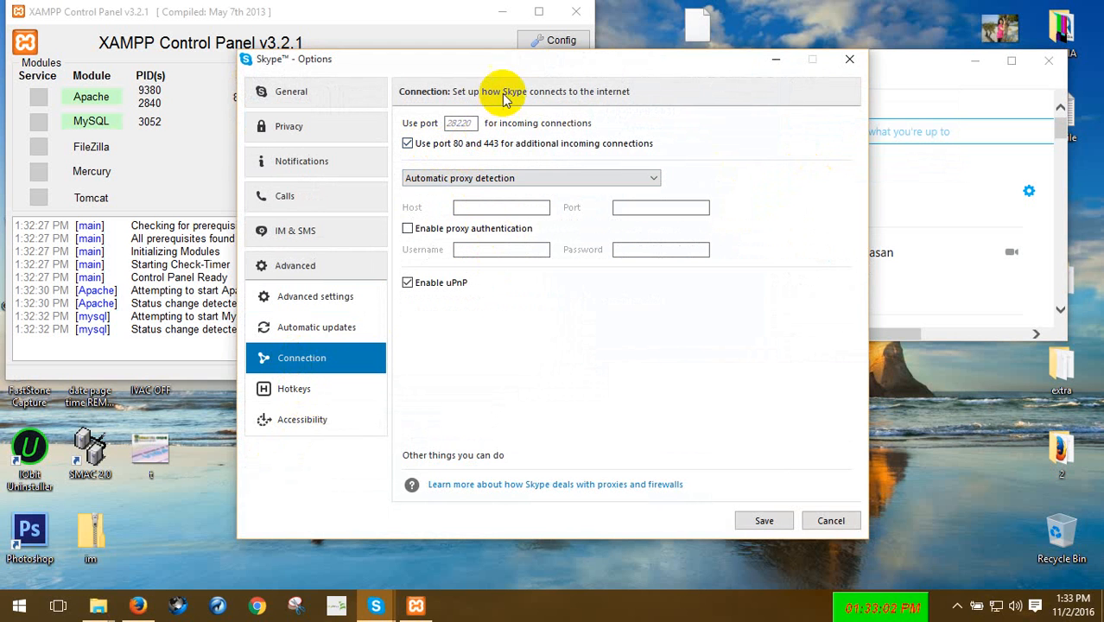
{"action": "left_click_drag", "start_coordinate": [497, 73], "coordinate": [470, 194]}
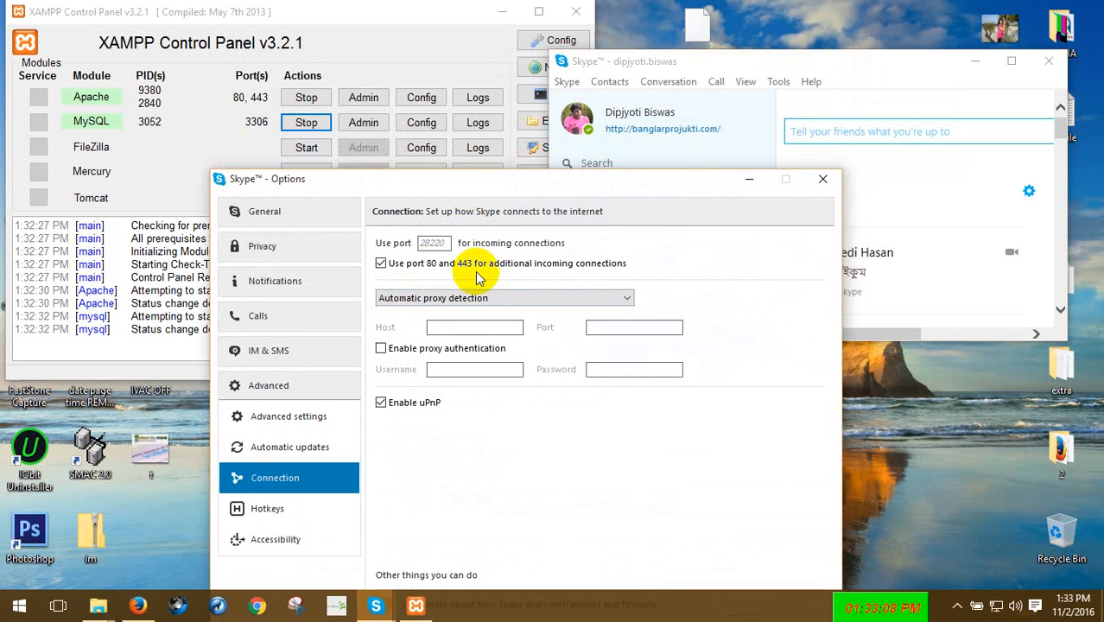
{"action": "left_click_drag", "start_coordinate": [579, 184], "coordinate": [629, 44]}
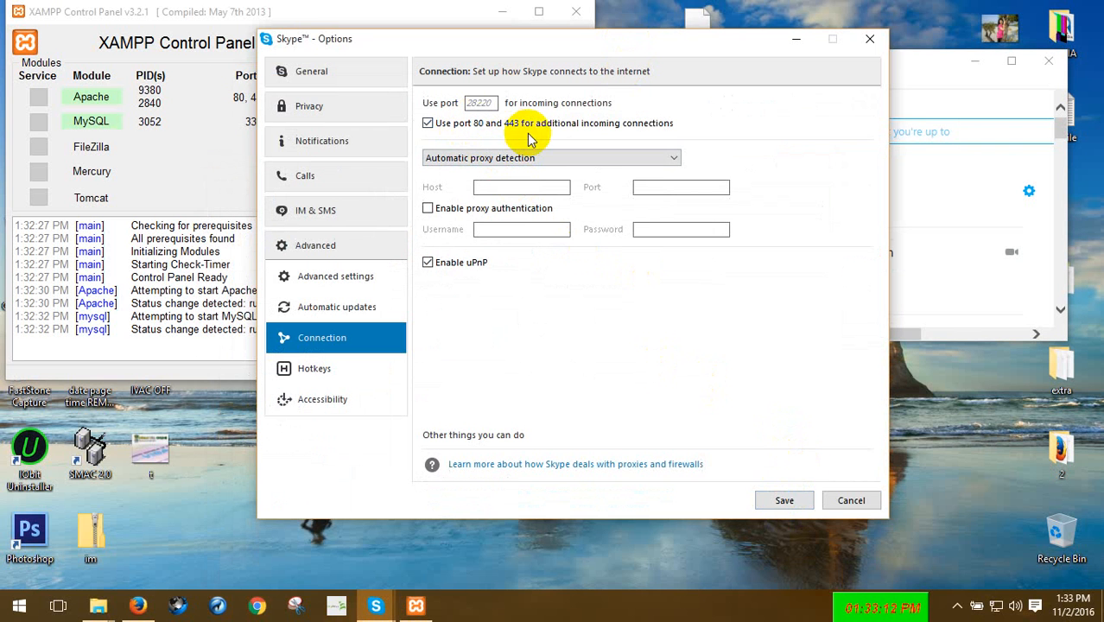
{"action": "left_click", "coordinate": [784, 501]}
Stop the Apache module in the XAMPP Control Panel and quit Skype completely.
{"action": "left_click", "coordinate": [302, 99]}
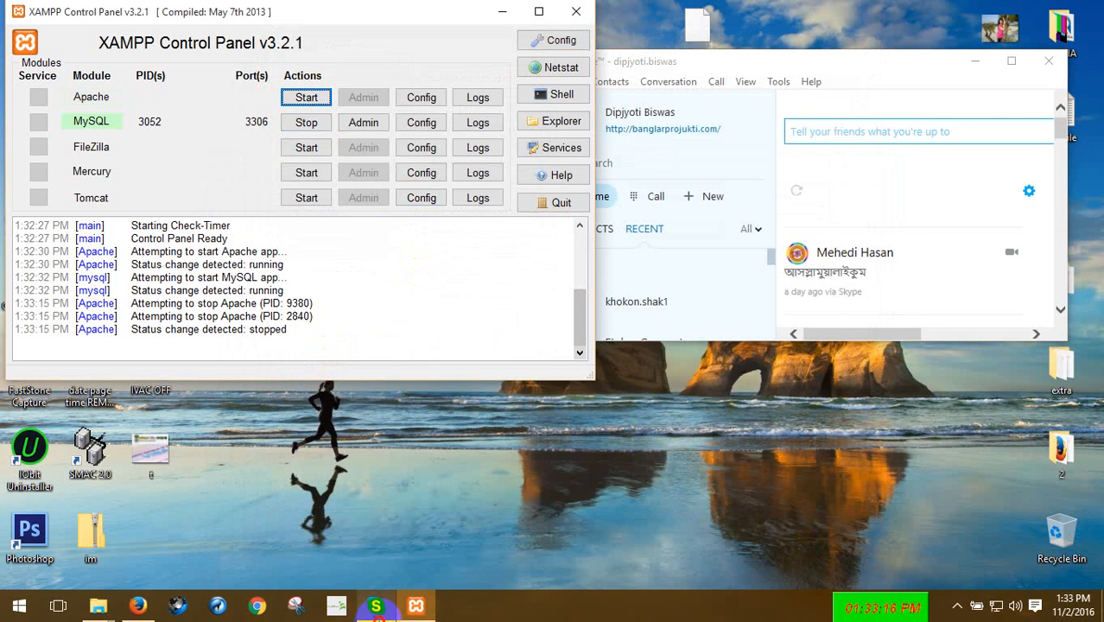
{"action": "left_click", "coordinate": [376, 606]}
{"action": "left_click", "coordinate": [956, 605]}
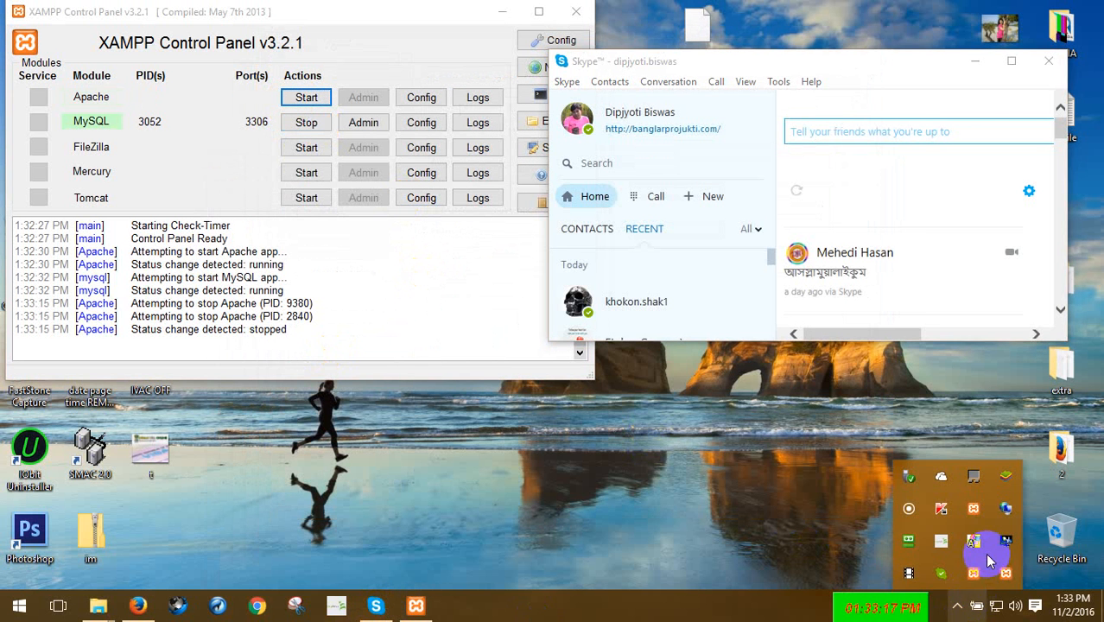
{"action": "right_click", "coordinate": [944, 569]}
{"action": "left_click", "coordinate": [981, 557]}
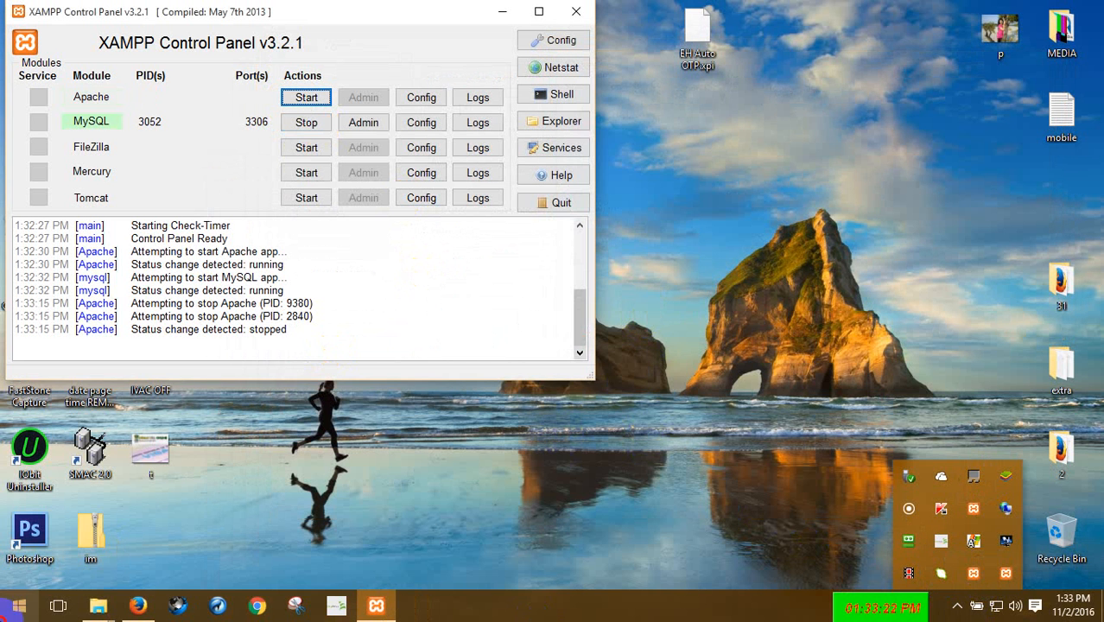
Search Windows for "sk" to launch Skype again, and refresh the desktop twice while it loads.
{"action": "left_click", "coordinate": [7, 604]}
{"action": "type", "text": "sk"}
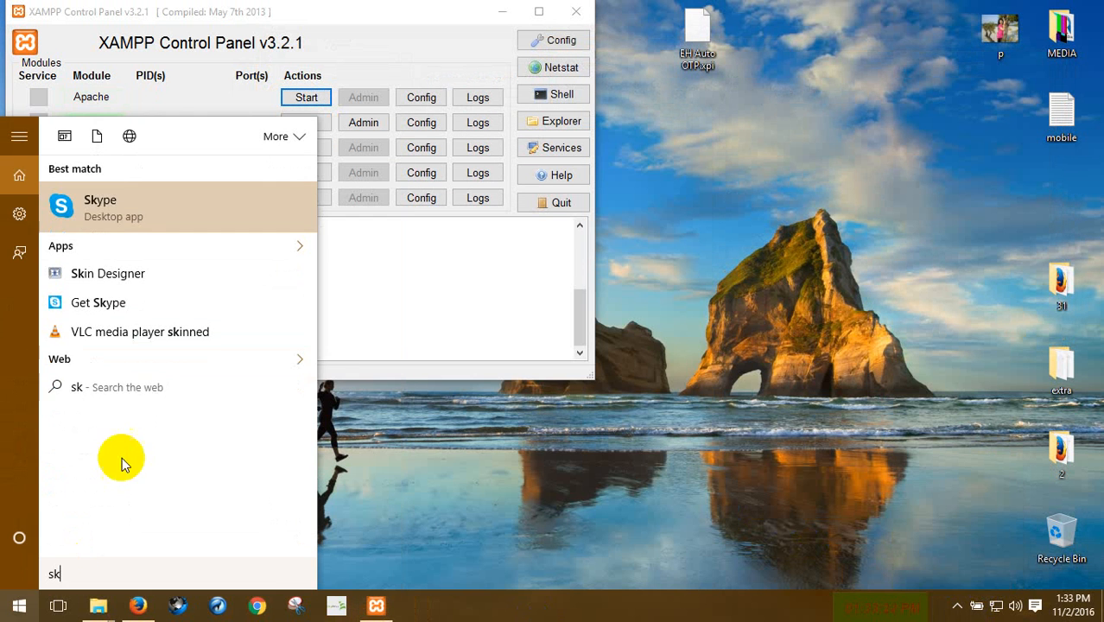
{"action": "left_click", "coordinate": [121, 211]}
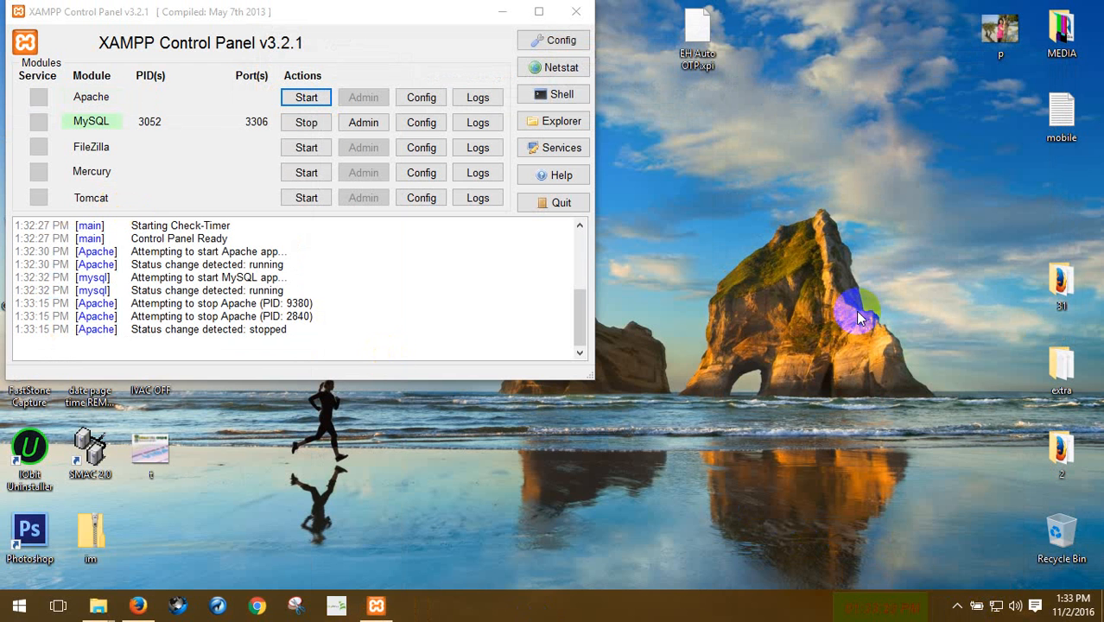
{"action": "right_click", "coordinate": [772, 194]}
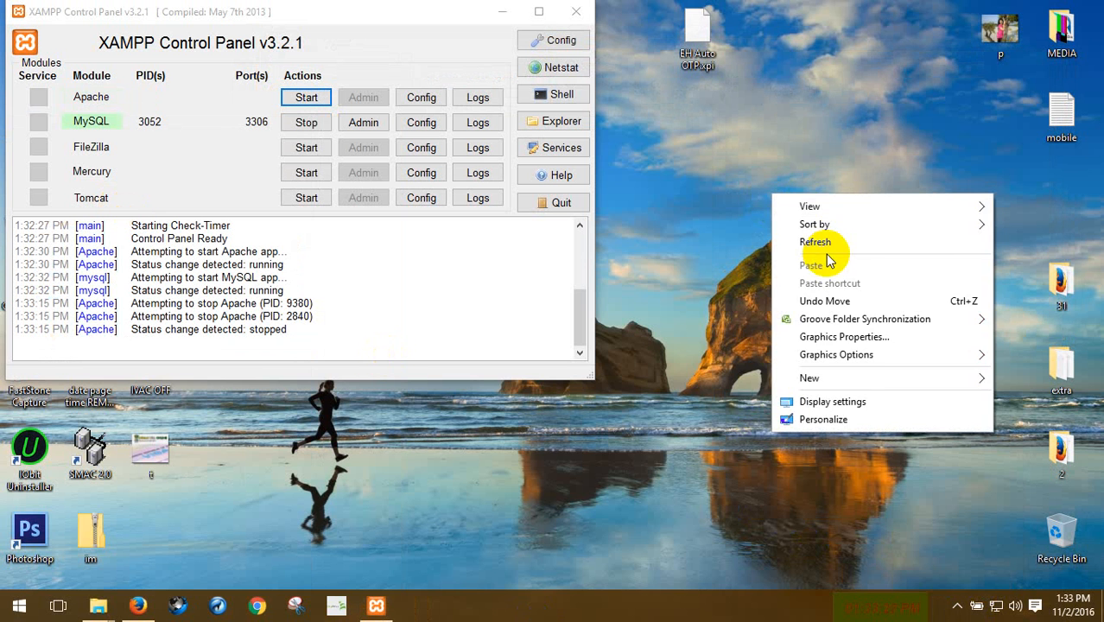
{"action": "left_click", "coordinate": [831, 241]}
{"action": "right_click", "coordinate": [742, 203]}
{"action": "left_click", "coordinate": [786, 250]}
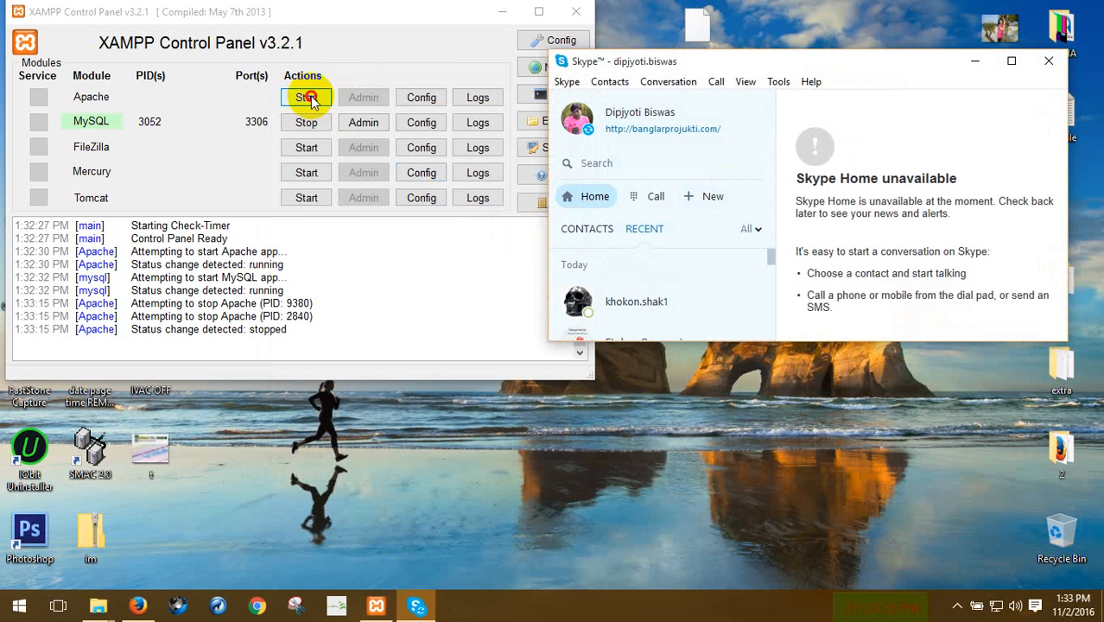
Try three times to start the Apache module in the XAMPP Control Panel with Skype running.
{"action": "left_click", "coordinate": [307, 98]}
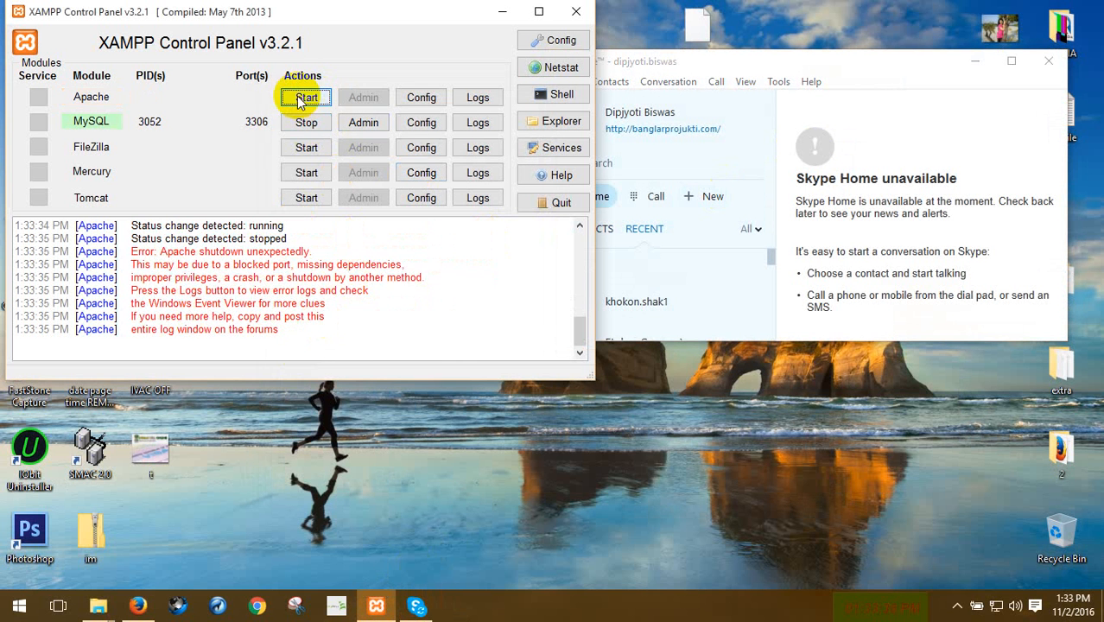
{"action": "left_click", "coordinate": [307, 98]}
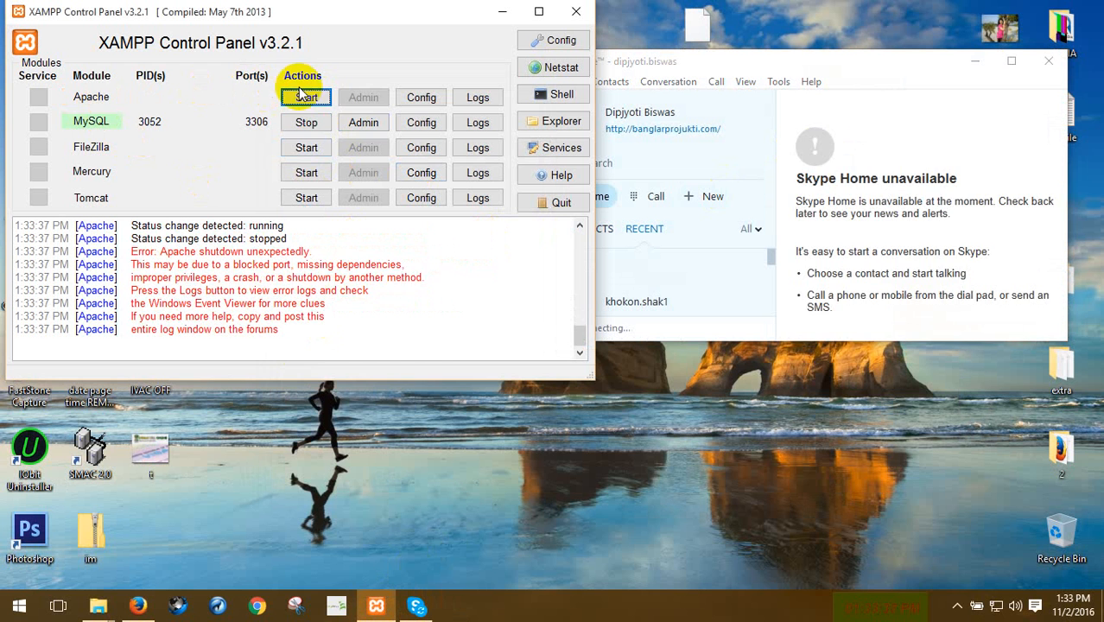
{"action": "left_click", "coordinate": [306, 98]}
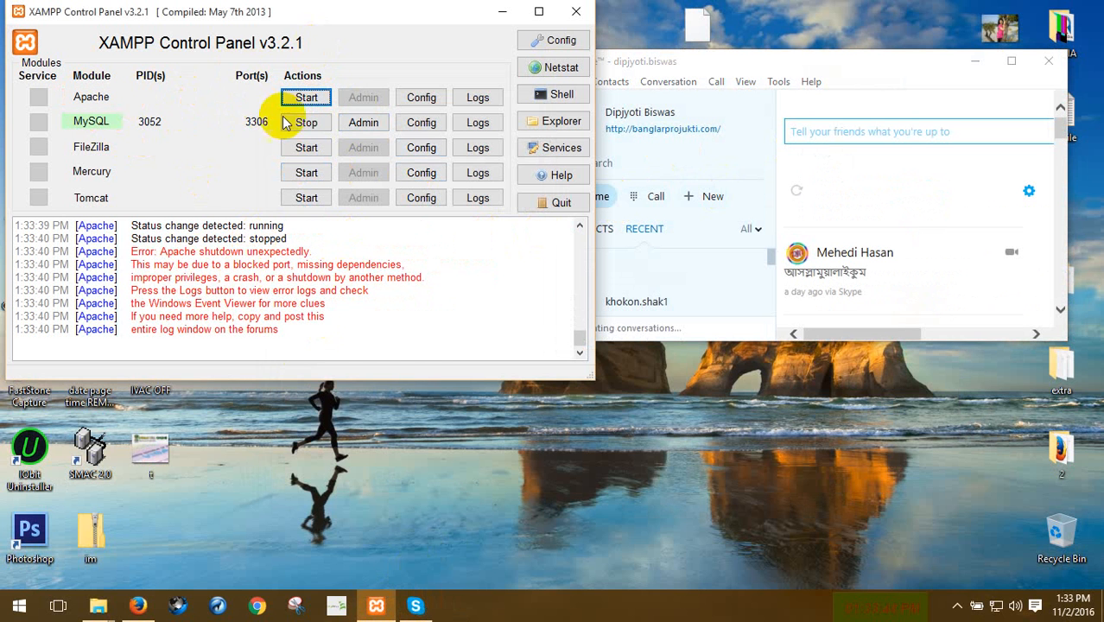
In Skype's advanced connection options, disable port 80 and 443 for additional incoming connections, save, and acknowledge the notice.
{"action": "left_click", "coordinate": [778, 81]}
{"action": "left_click", "coordinate": [817, 170]}
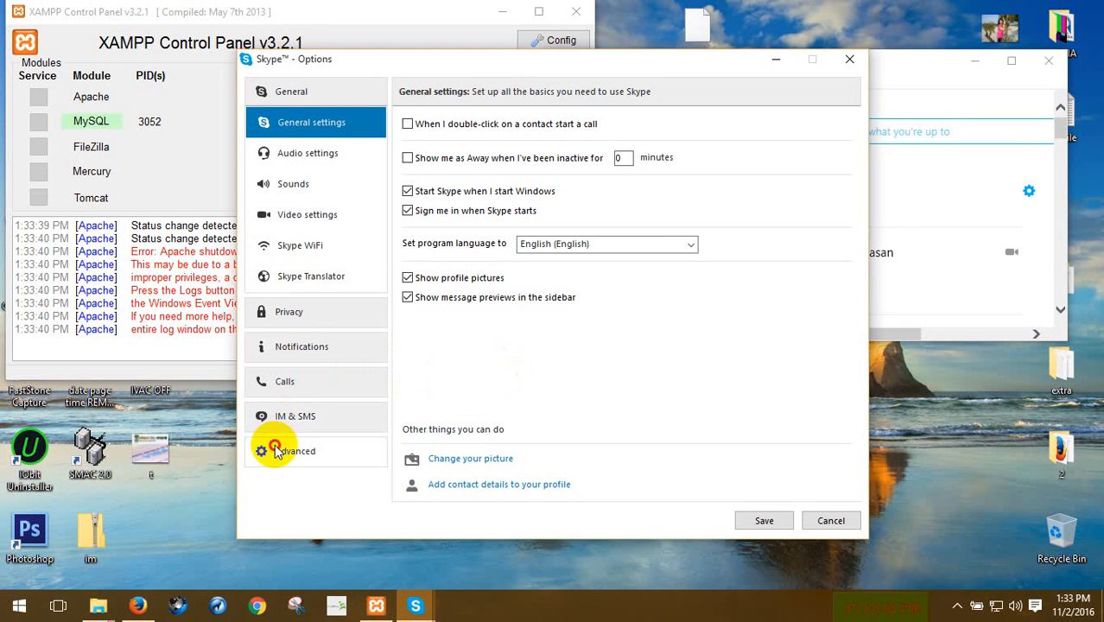
{"action": "left_click", "coordinate": [275, 451]}
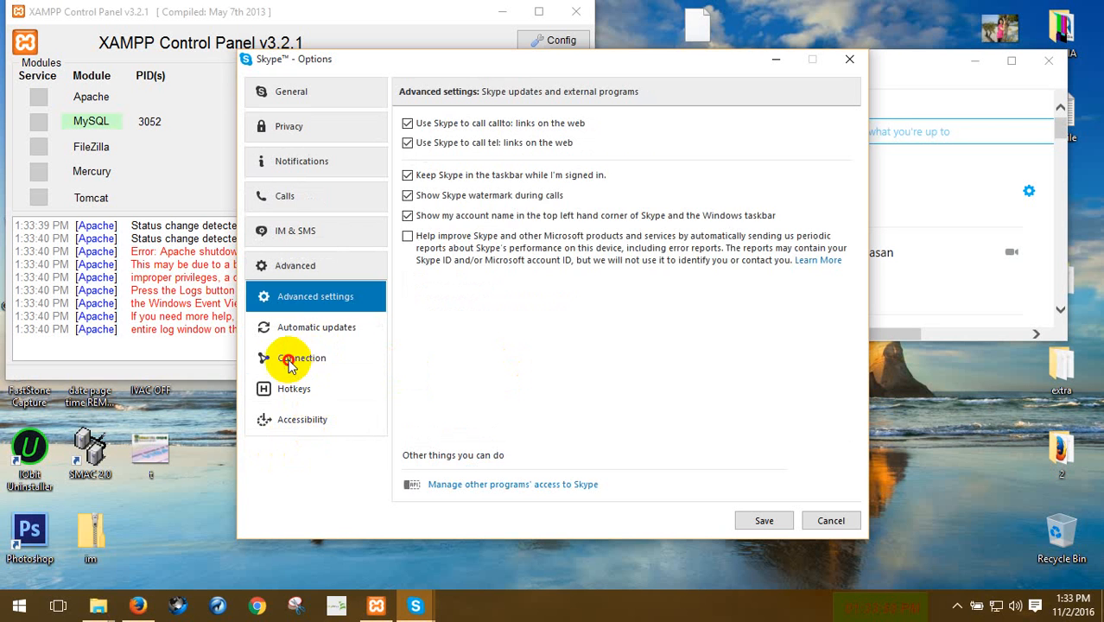
{"action": "left_click", "coordinate": [290, 361]}
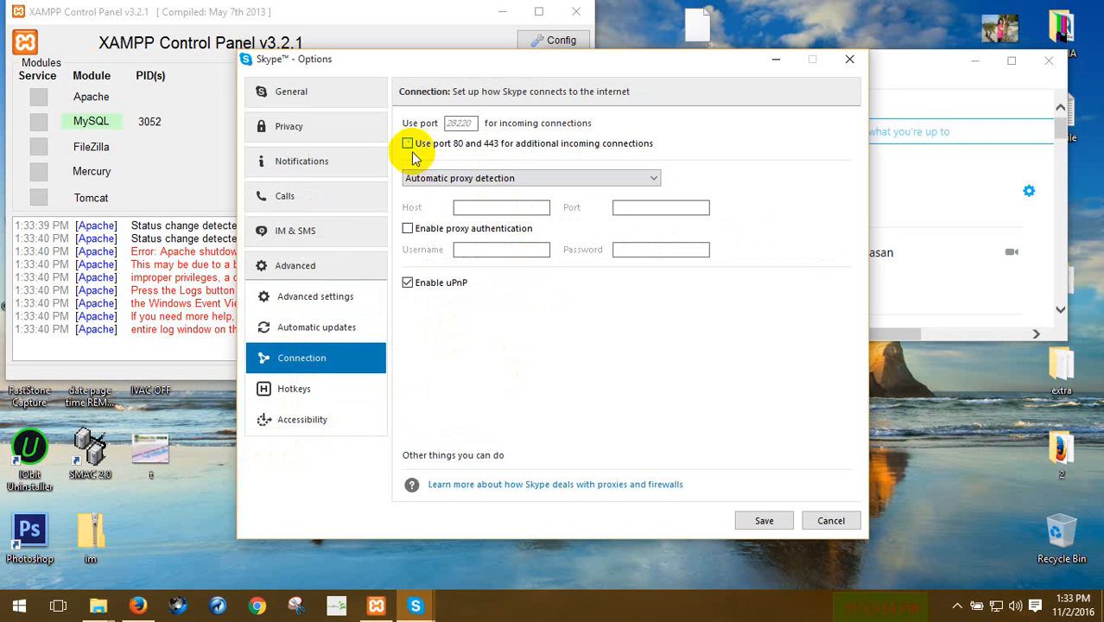
{"action": "left_click", "coordinate": [766, 521]}
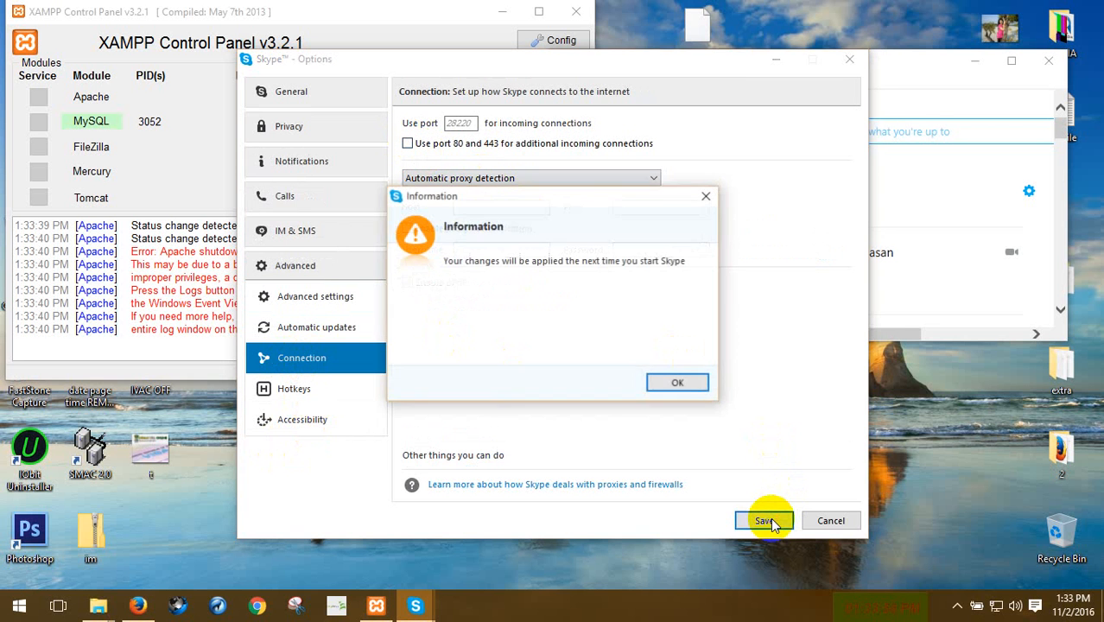
{"action": "left_click", "coordinate": [676, 382]}
Try starting Apache once more before restarting Skype, and quit Skype completely so the connection change can apply.
{"action": "left_click", "coordinate": [306, 98]}
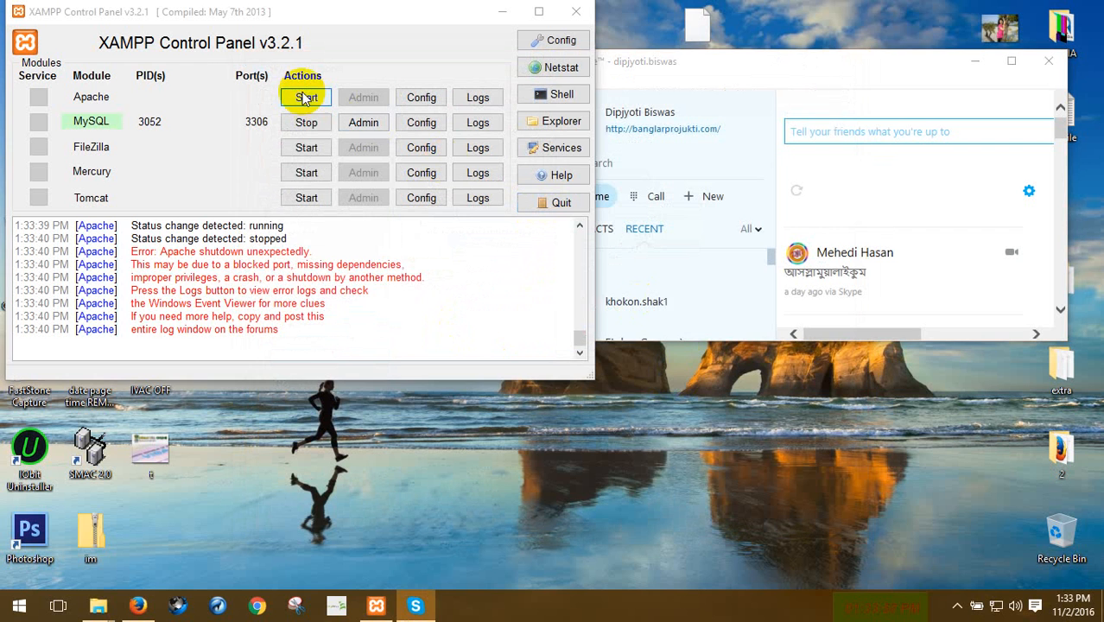
{"action": "left_click", "coordinate": [918, 63]}
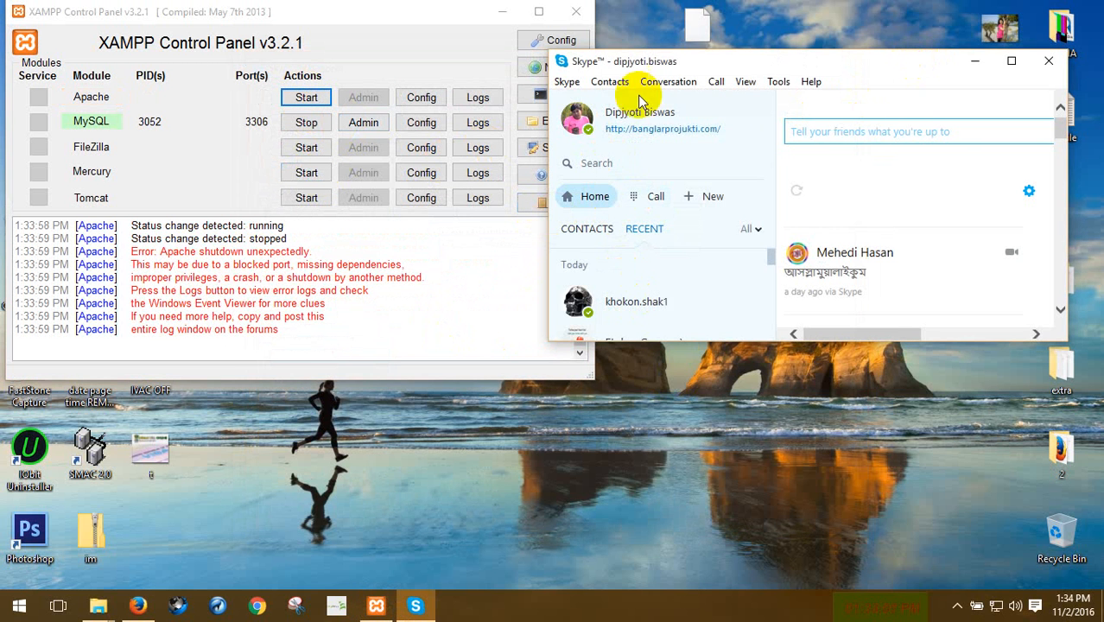
{"action": "left_click", "coordinate": [957, 606]}
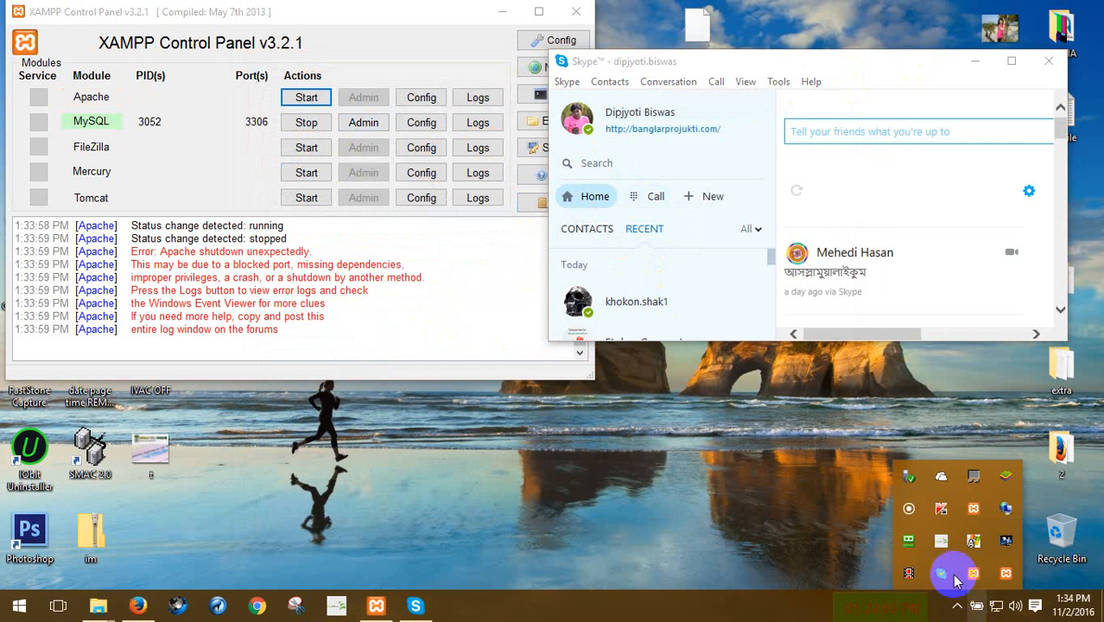
{"action": "right_click", "coordinate": [941, 572]}
{"action": "left_click", "coordinate": [973, 553]}
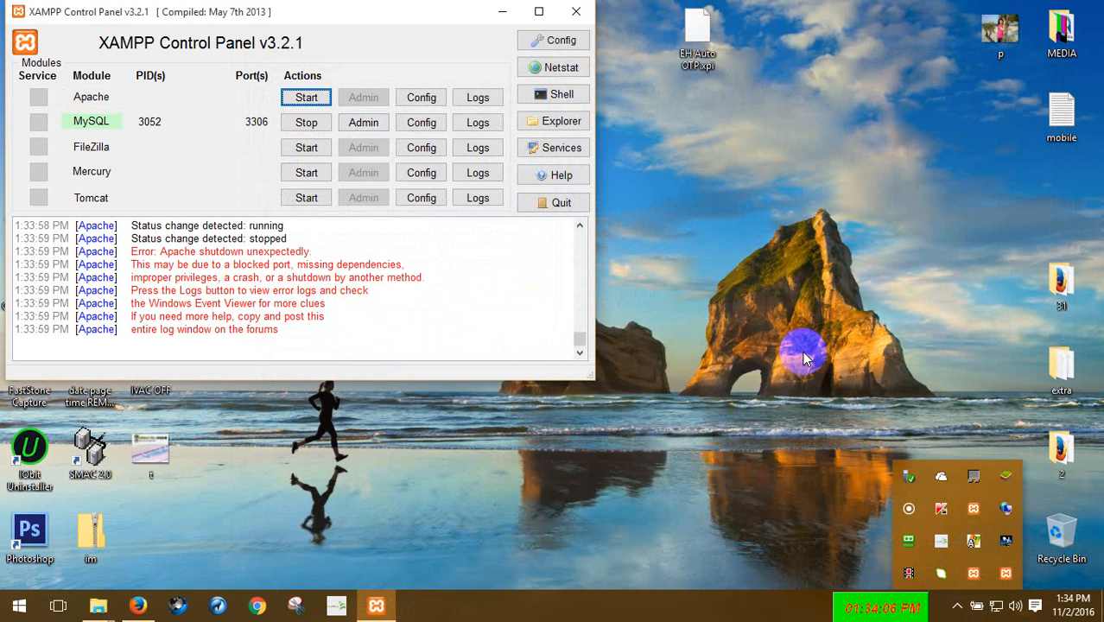
Relaunch Skype through a Windows search for "sk" and start the Apache module in the XAMPP Control Panel.
{"action": "left_click", "coordinate": [19, 606]}
{"action": "type", "text": "sk"}
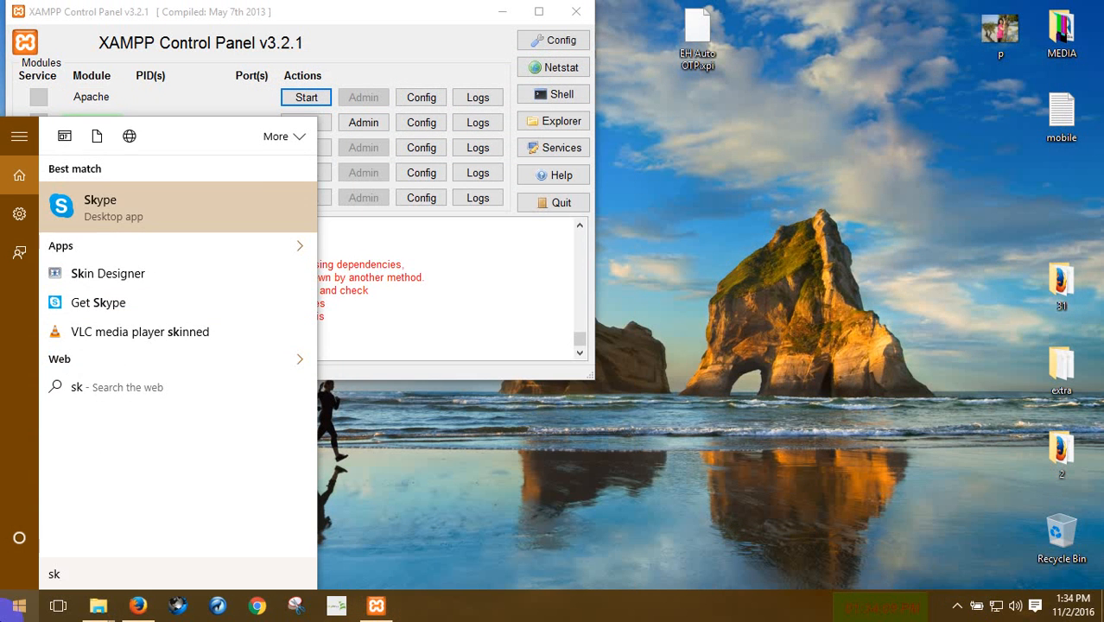
{"action": "left_click", "coordinate": [141, 216]}
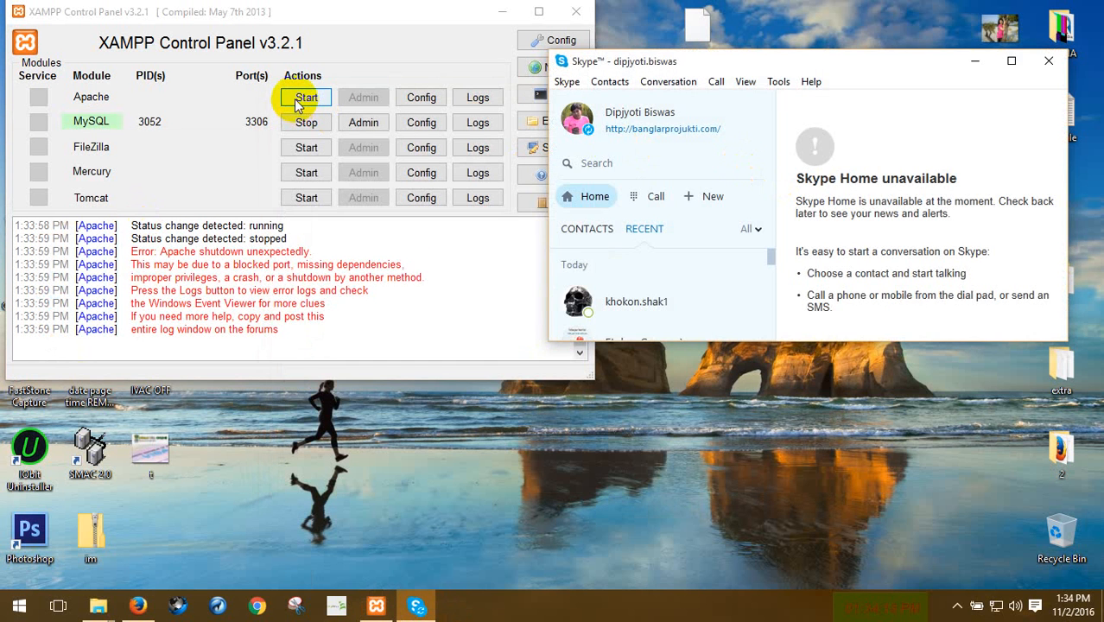
{"action": "left_click", "coordinate": [302, 98]}
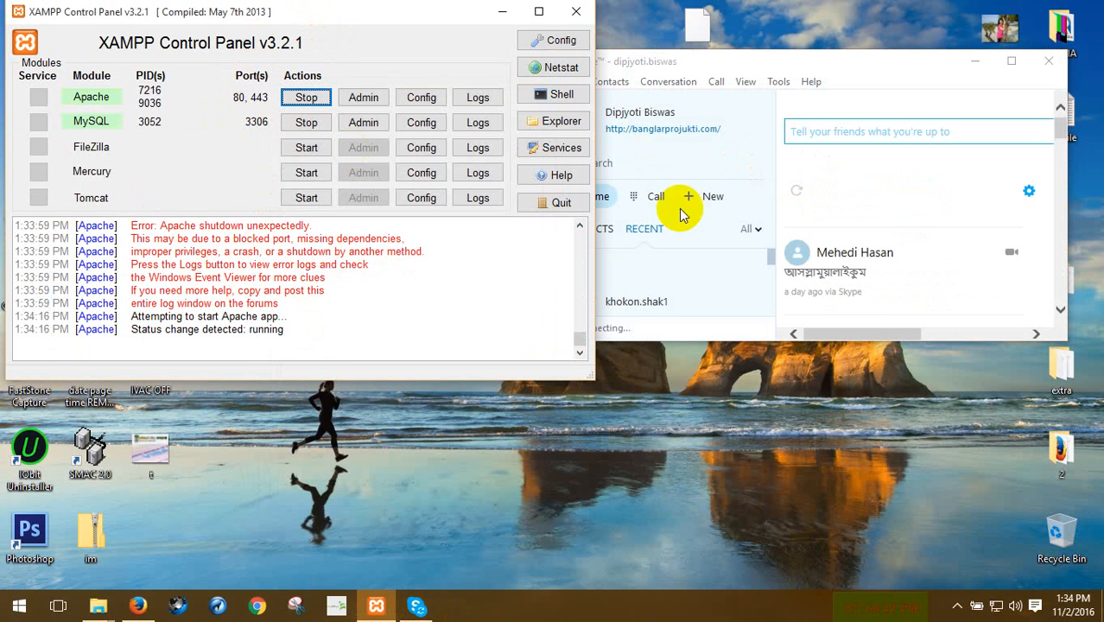
Quit Skype completely, and stop and restart the Apache module in the XAMPP Control Panel.
{"action": "left_click", "coordinate": [919, 62]}
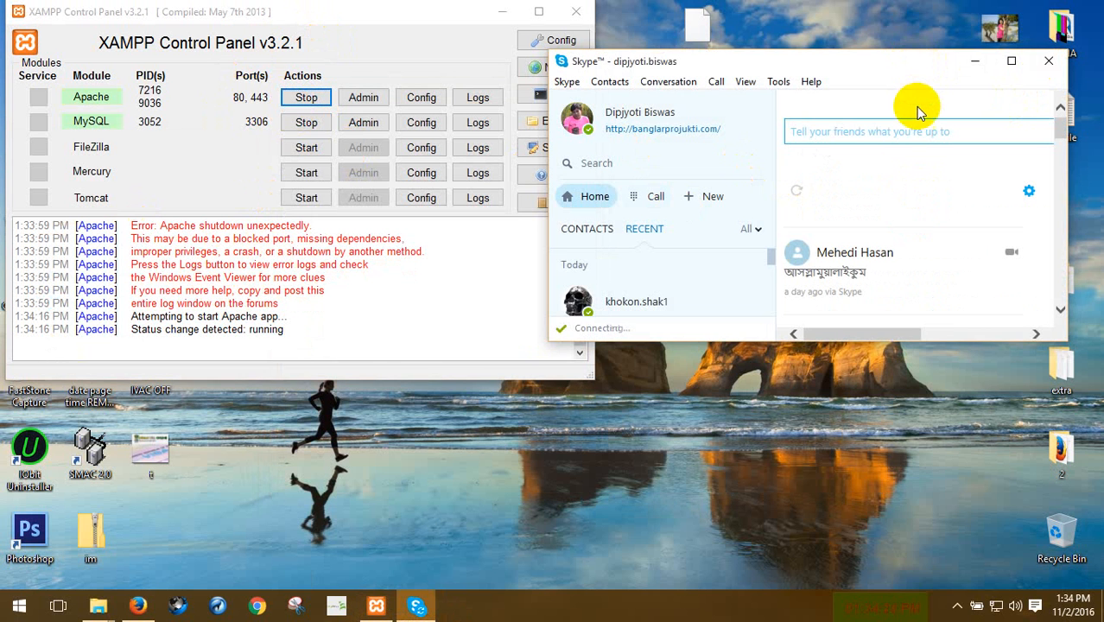
{"action": "left_click", "coordinate": [957, 607]}
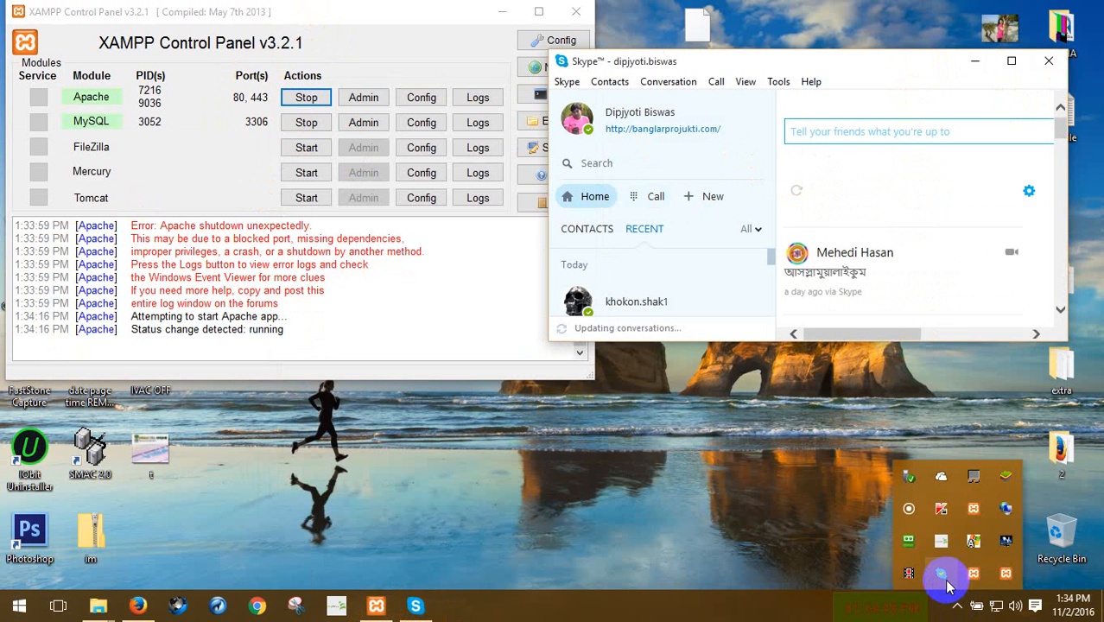
{"action": "right_click", "coordinate": [972, 575]}
{"action": "left_click", "coordinate": [978, 571]}
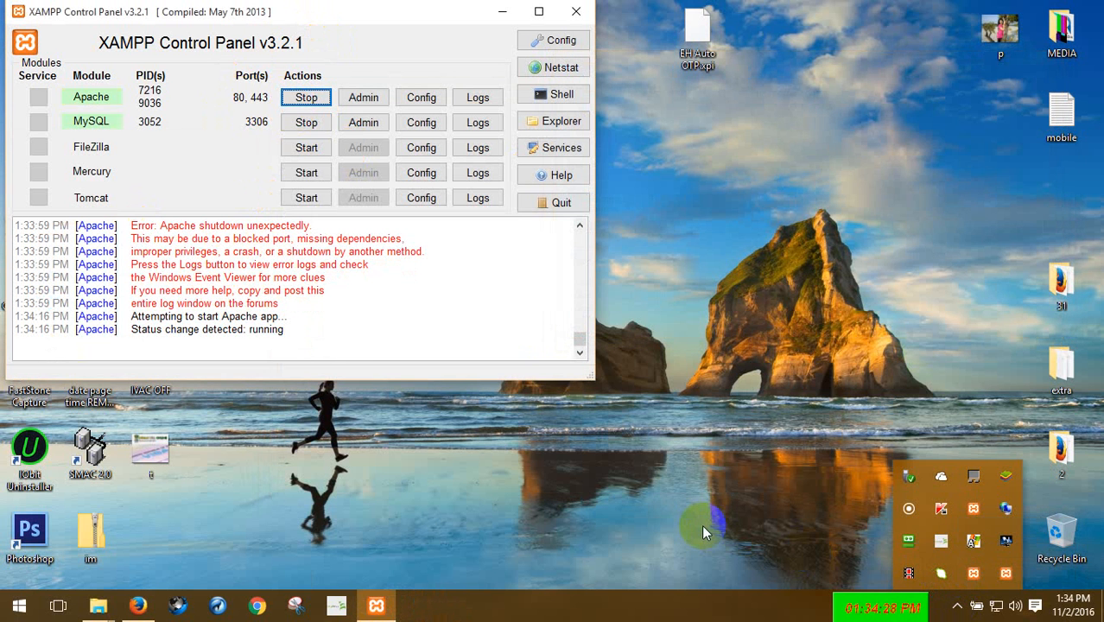
{"action": "left_click", "coordinate": [307, 97]}
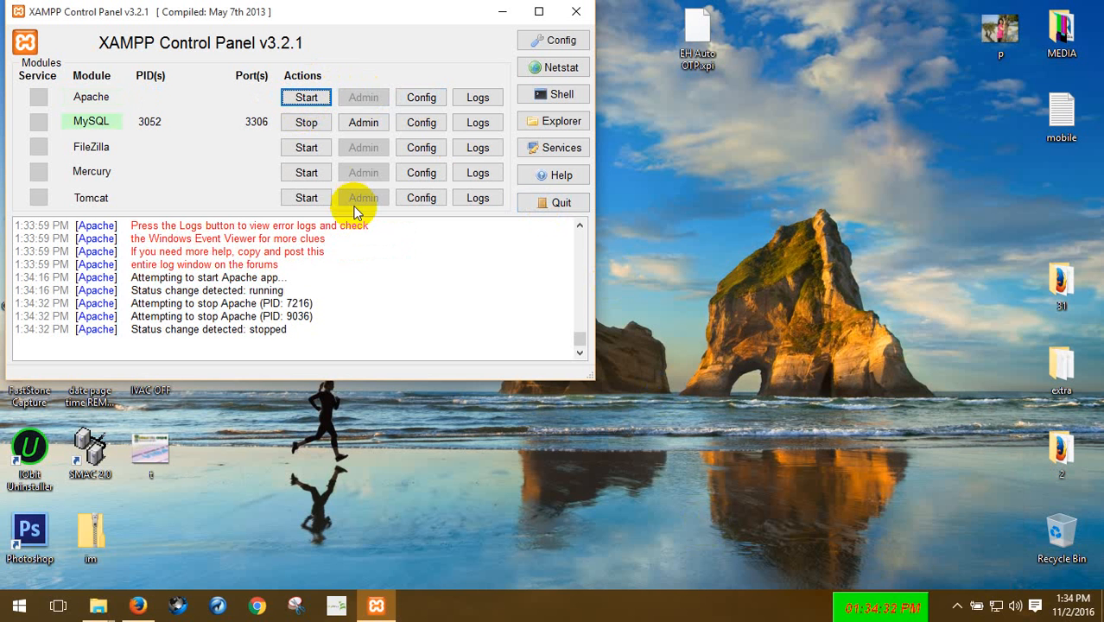
{"action": "left_click", "coordinate": [303, 97]}
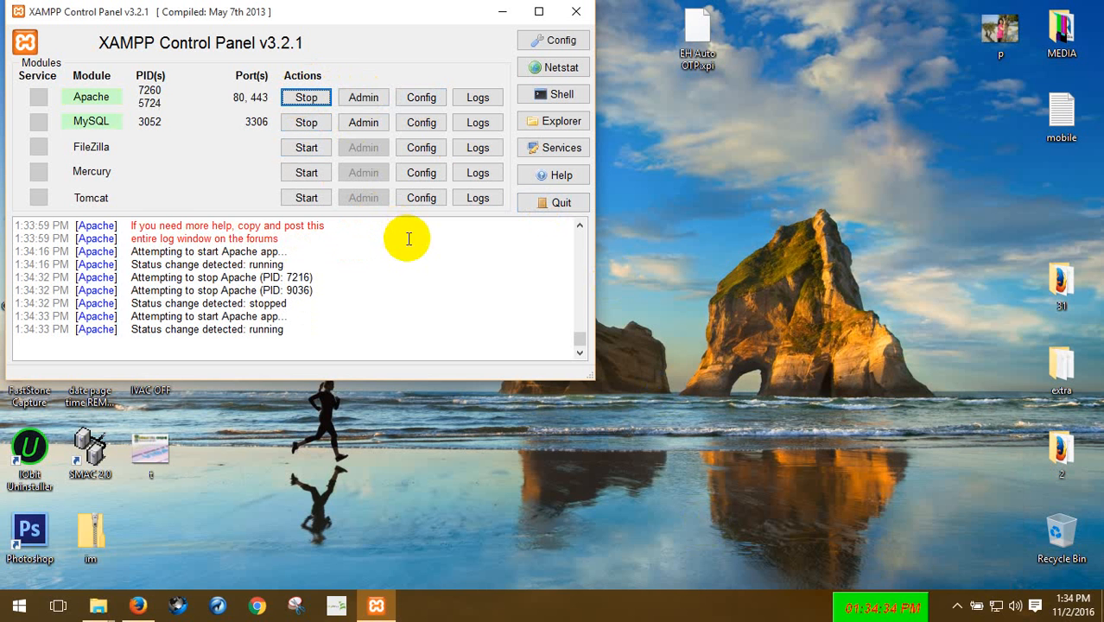
Move the XAMPP Control Panel window toward the middle of the desktop and launch Skype through a Windows search for "sky".
{"action": "left_click_drag", "start_coordinate": [210, 12], "coordinate": [371, 66]}
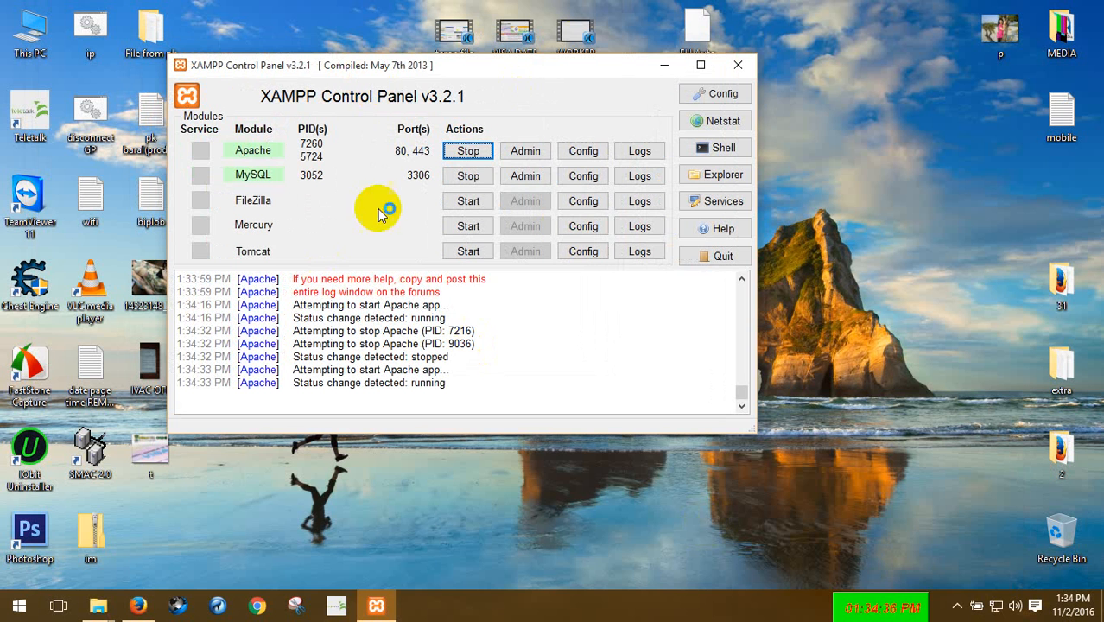
{"action": "left_click", "coordinate": [16, 608]}
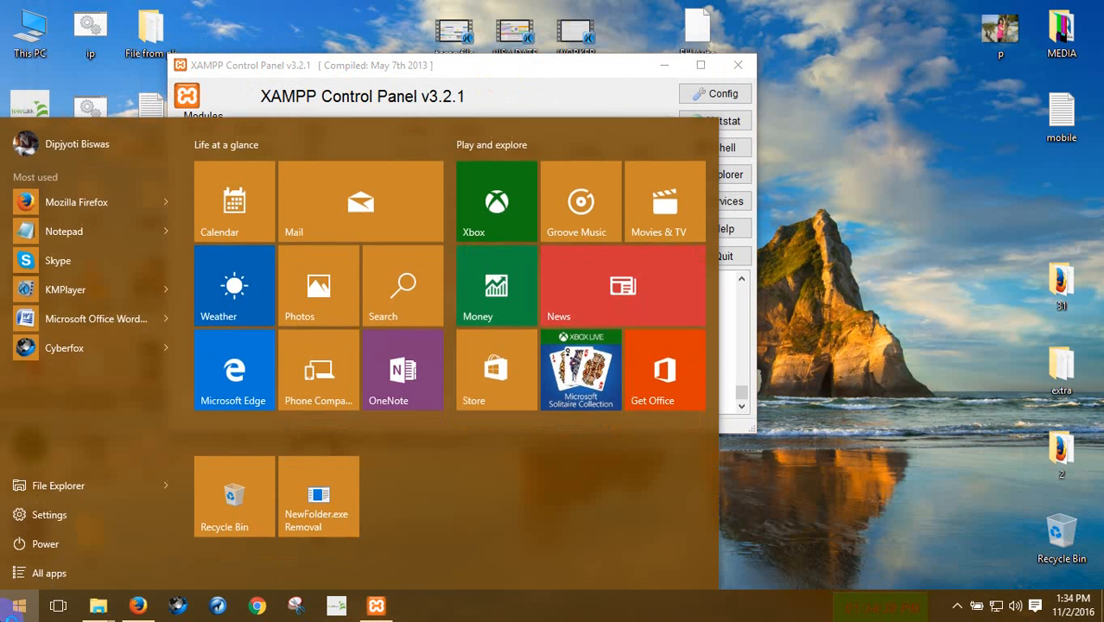
{"action": "type", "text": "sky"}
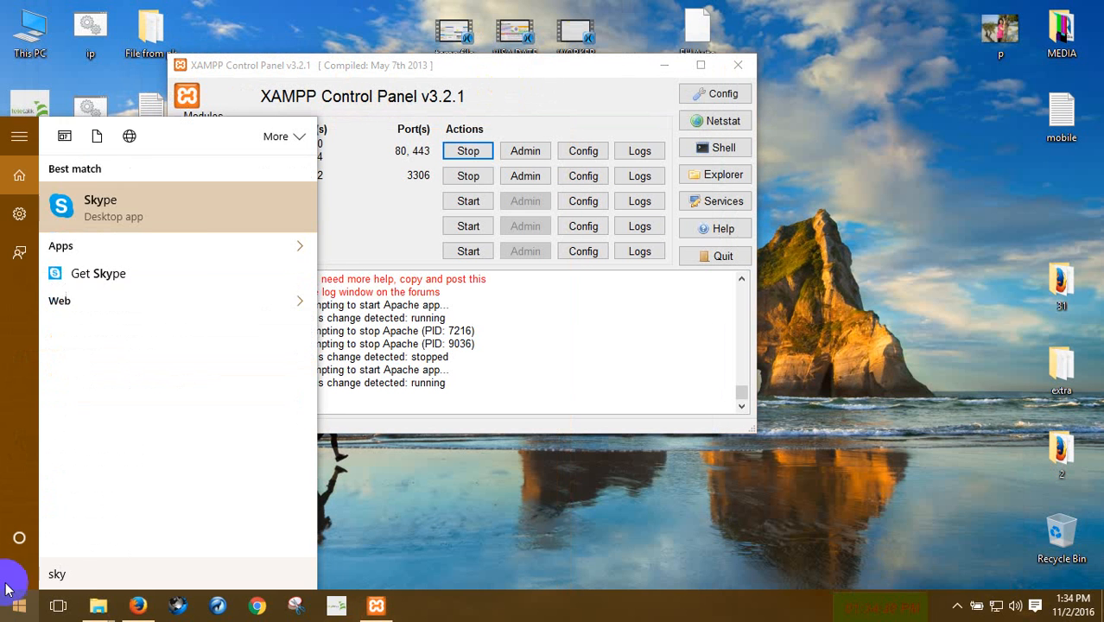
{"action": "left_click", "coordinate": [130, 216]}
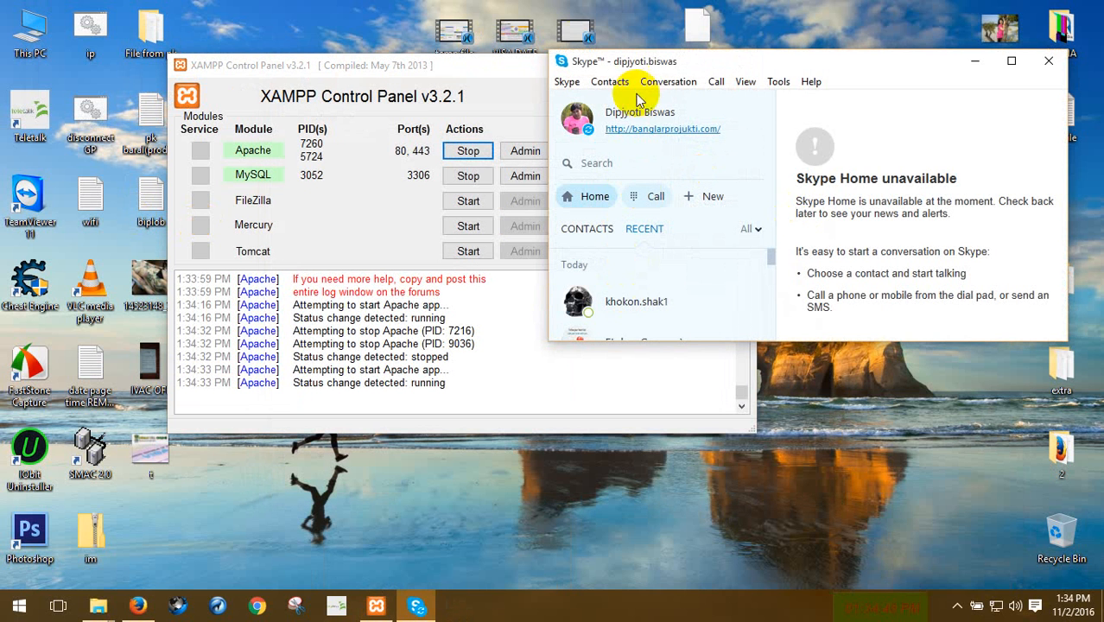
In Skype's advanced connection options, enable port 80 and 443 for additional incoming connections, save, acknowledge the notice, and close the Skype window.
{"action": "left_click", "coordinate": [782, 84]}
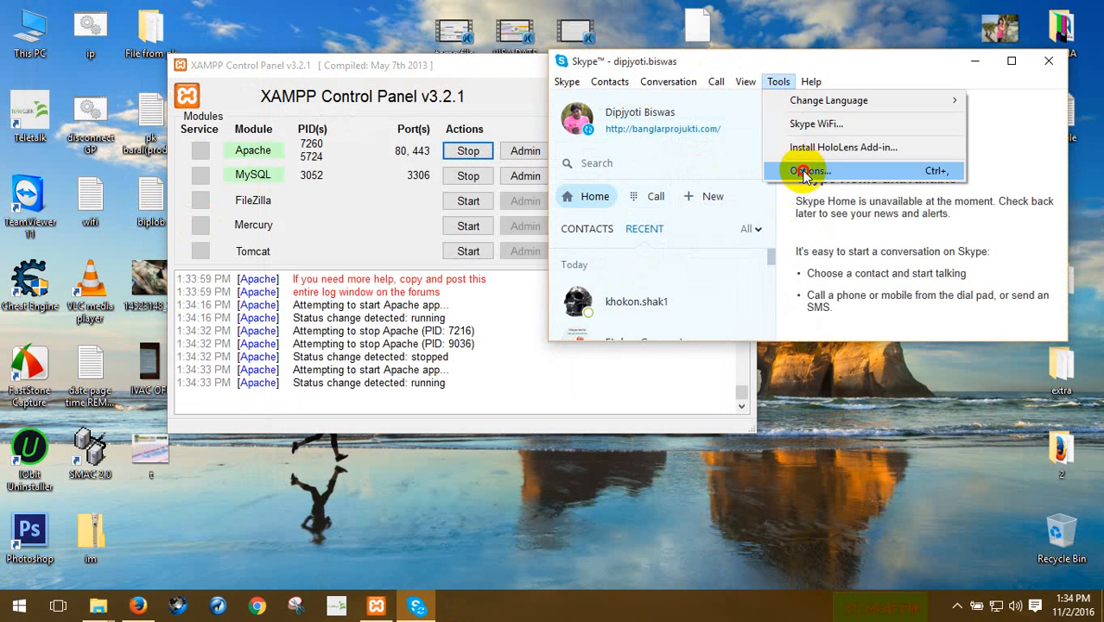
{"action": "left_click", "coordinate": [803, 172]}
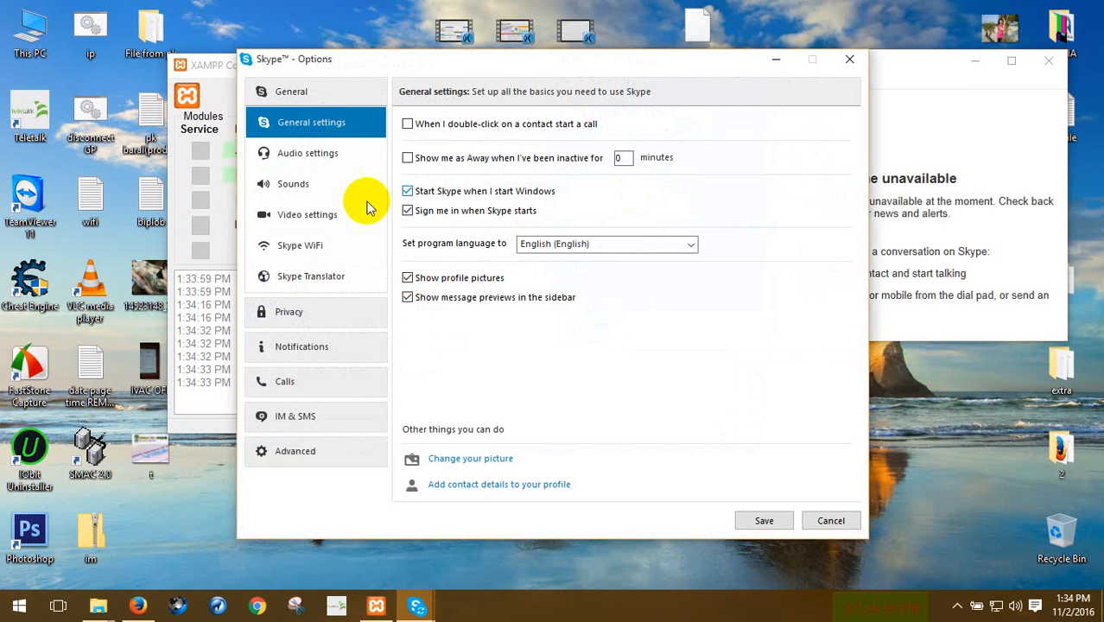
{"action": "left_click", "coordinate": [298, 447]}
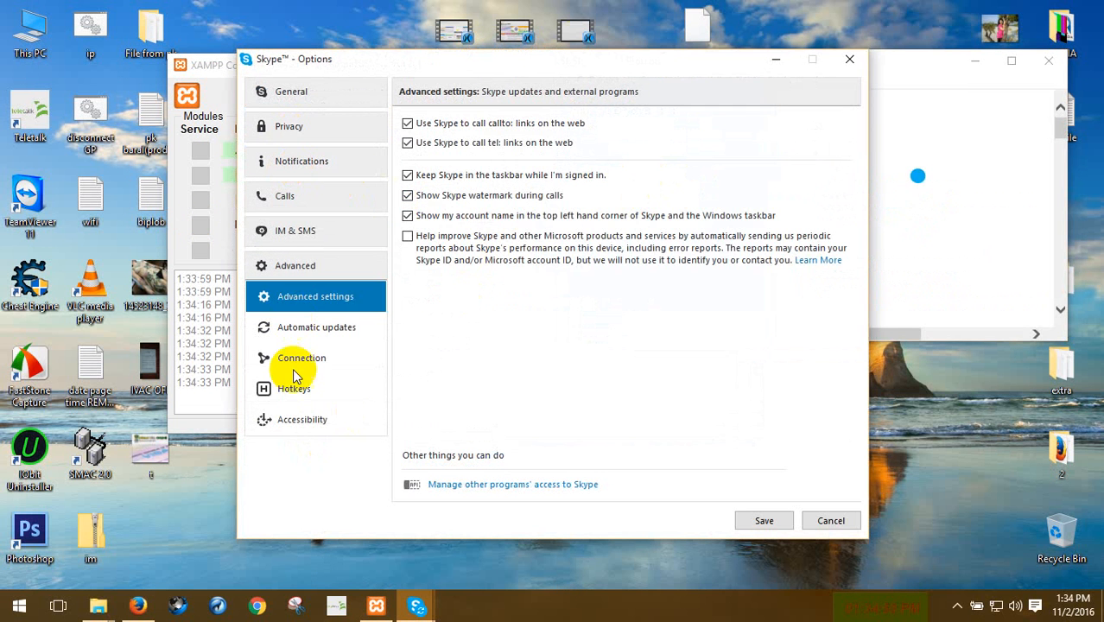
{"action": "left_click", "coordinate": [294, 358]}
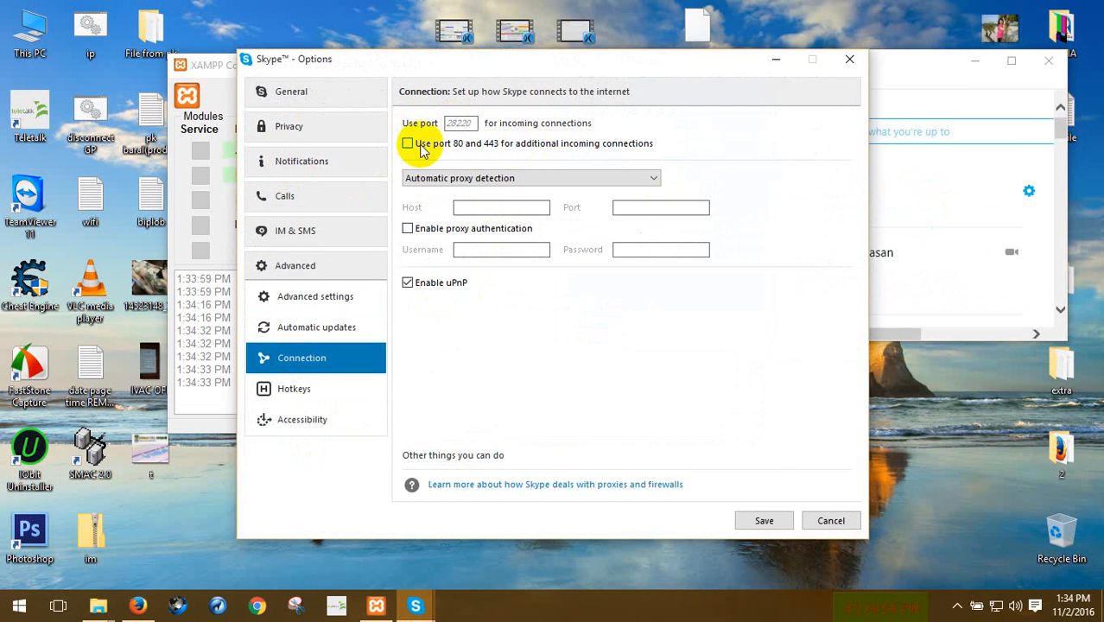
{"action": "left_click", "coordinate": [765, 520]}
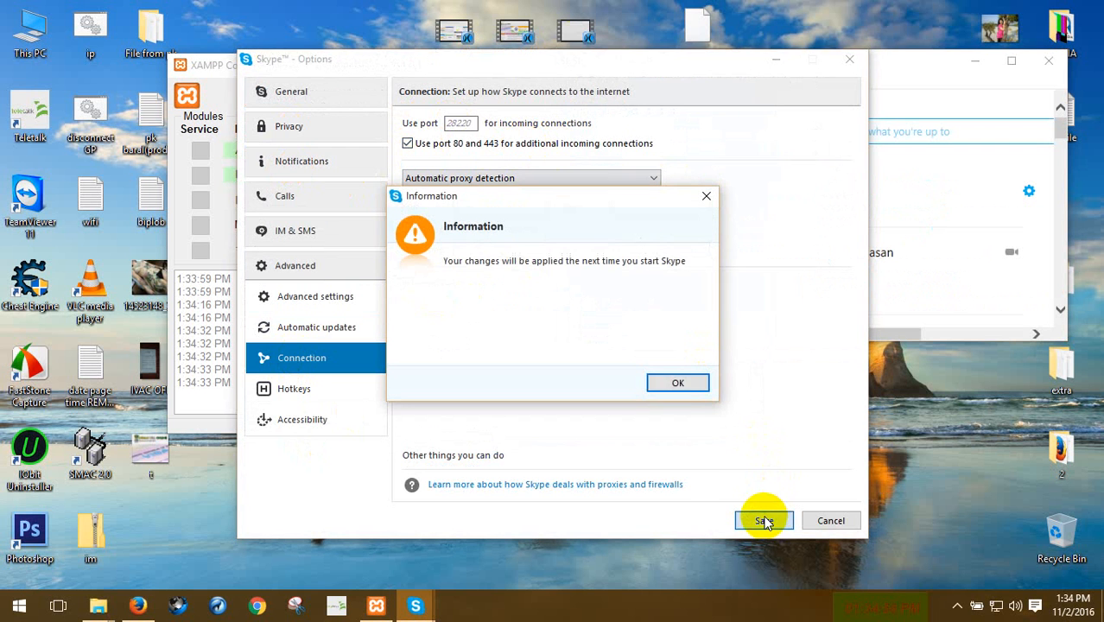
{"action": "left_click", "coordinate": [677, 384]}
{"action": "left_click", "coordinate": [1049, 61]}
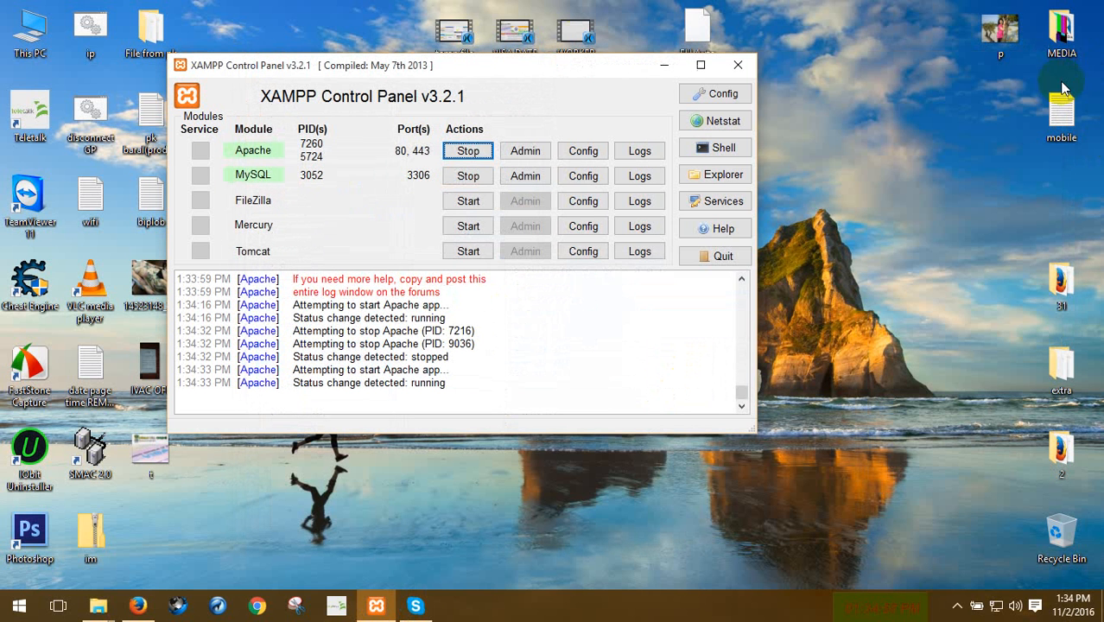
Stop the Apache module in the XAMPP Control Panel and quit Skype completely so the port change can apply.
{"action": "left_click", "coordinate": [478, 151]}
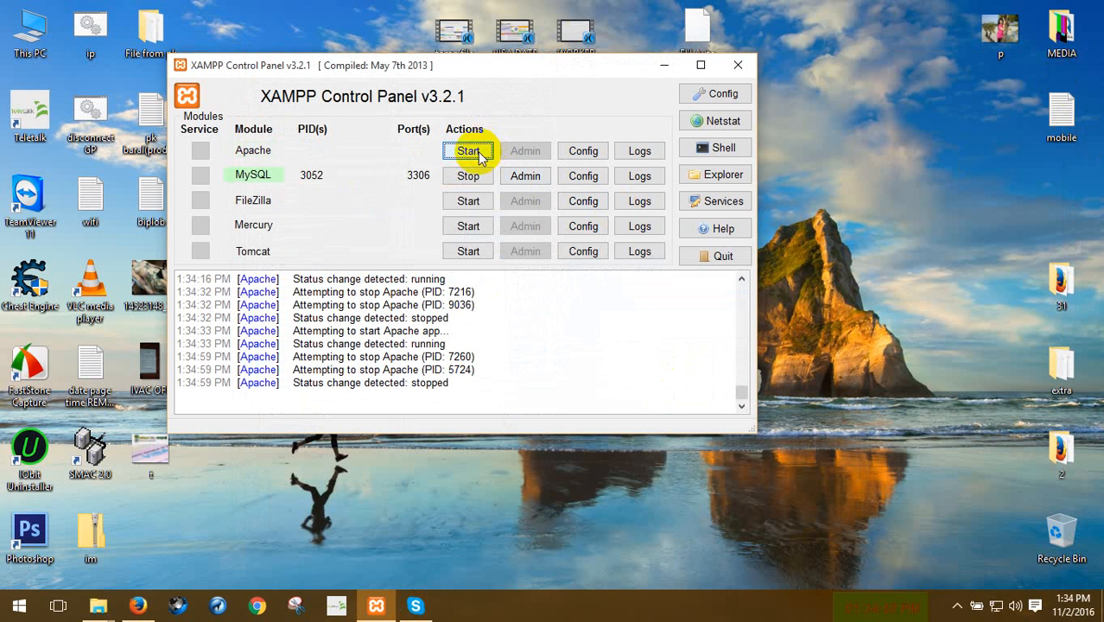
{"action": "left_click", "coordinate": [415, 606]}
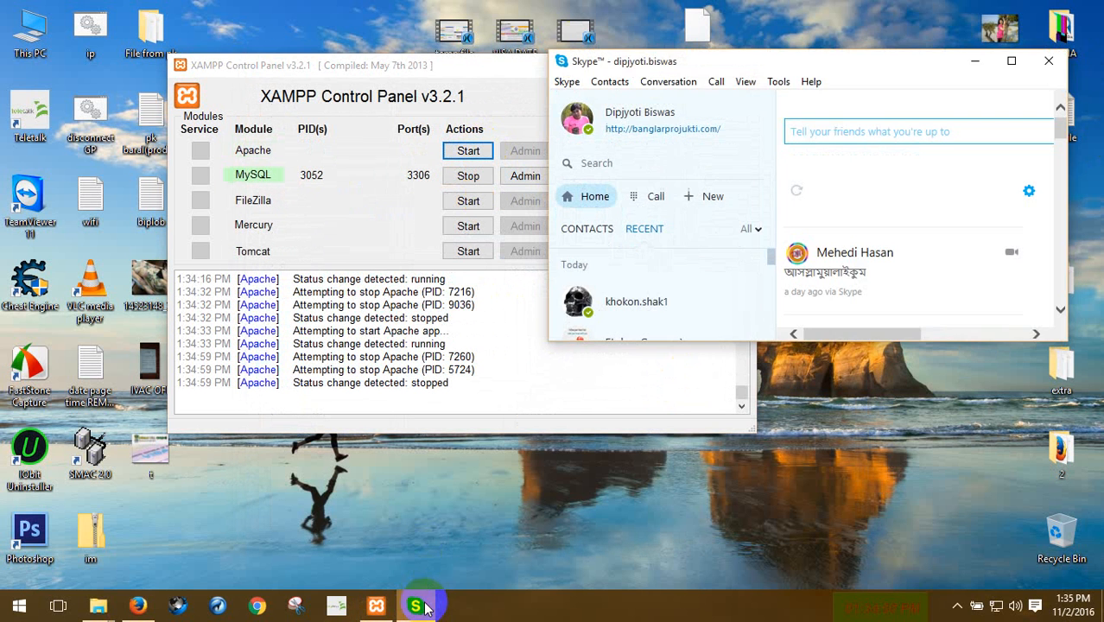
{"action": "left_click", "coordinate": [959, 602]}
{"action": "right_click", "coordinate": [951, 574]}
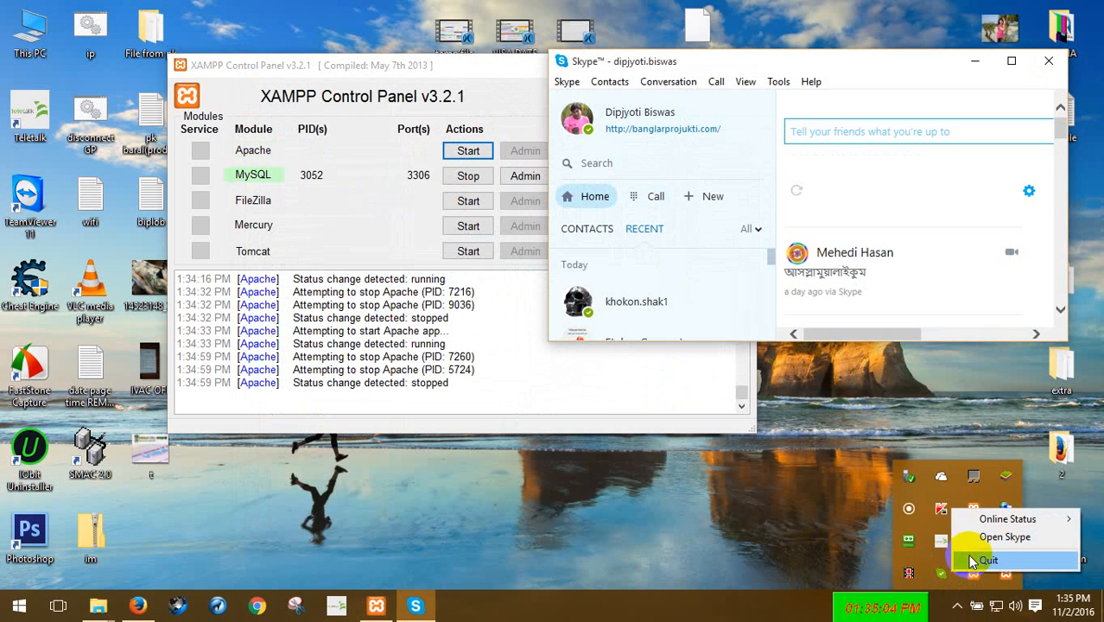
{"action": "left_click", "coordinate": [972, 561]}
Relaunch Skype through a Windows search for "sk" while the Apache module is stopped.
{"action": "left_click", "coordinate": [3, 614]}
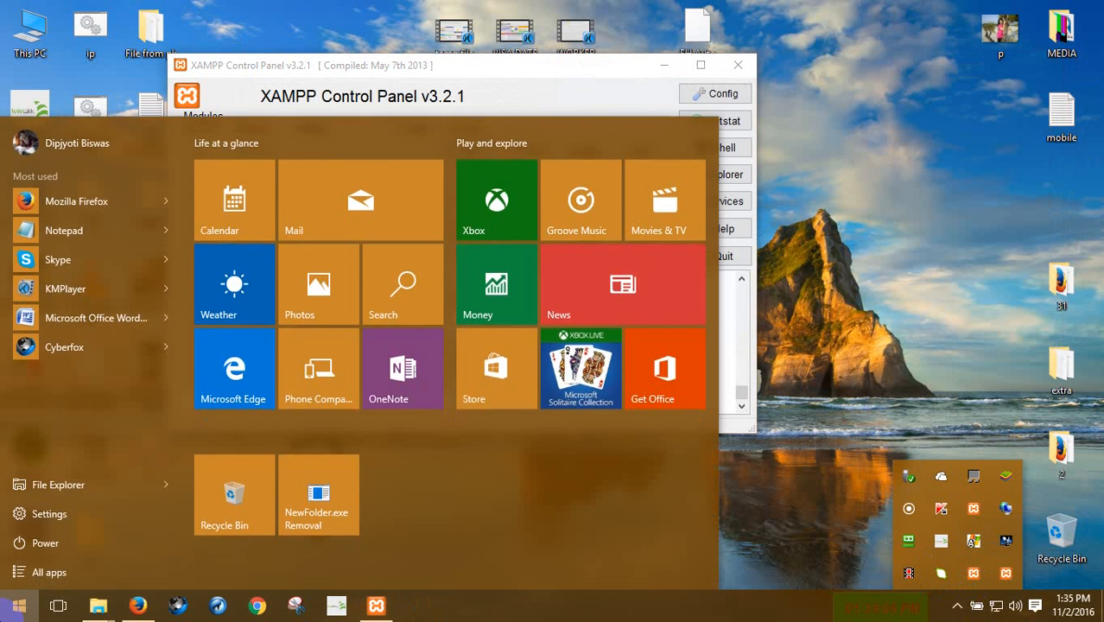
{"action": "type", "text": "sk"}
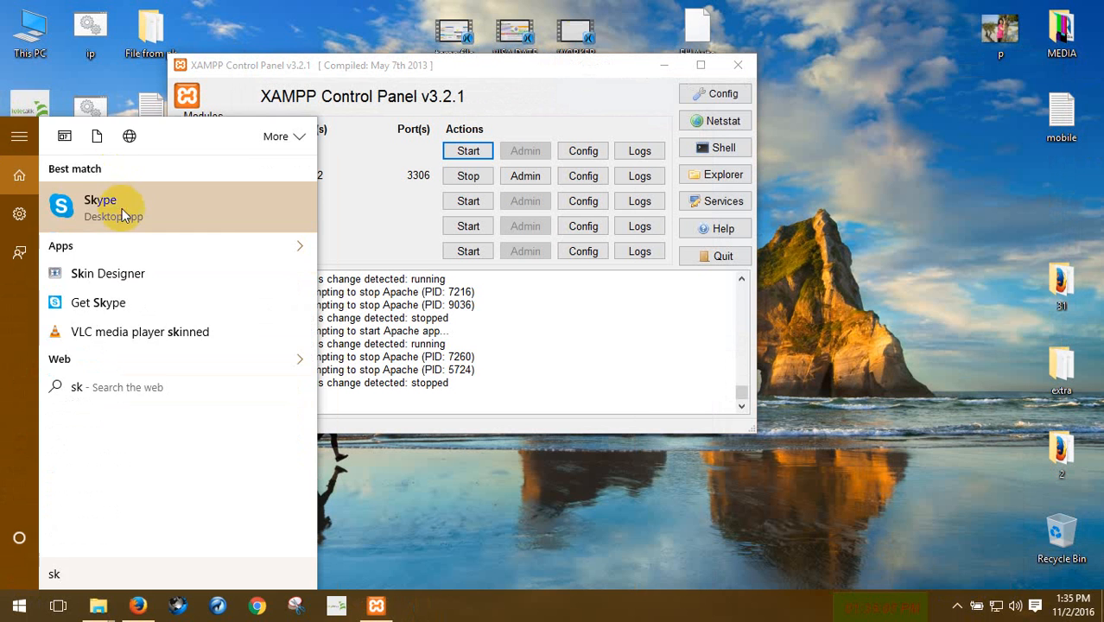
{"action": "left_click", "coordinate": [126, 216]}
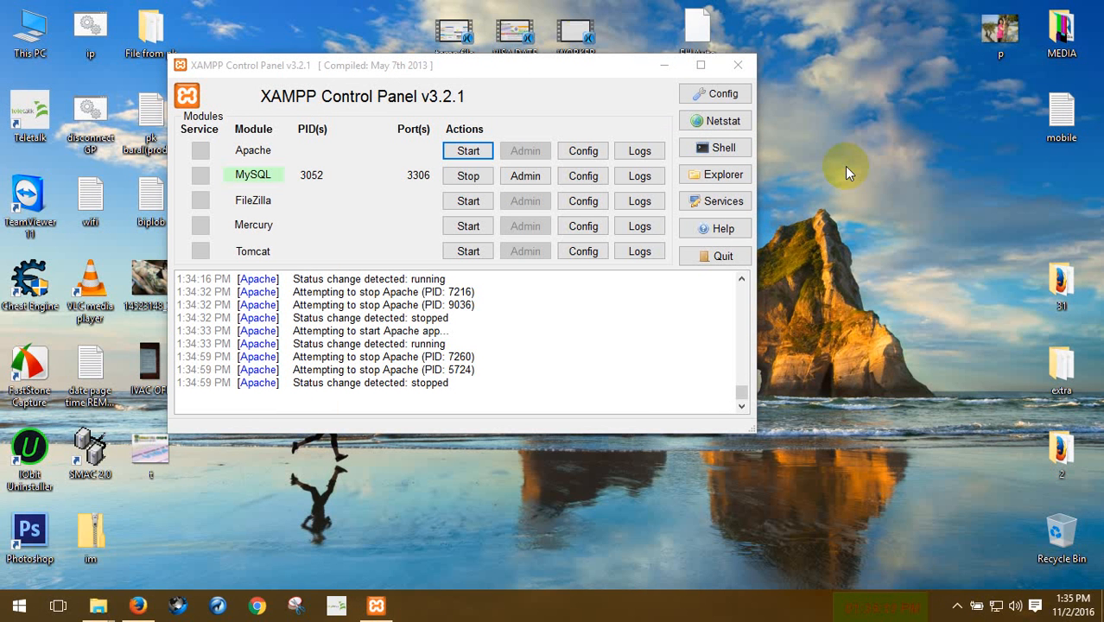
{"action": "right_click", "coordinate": [830, 108]}
{"action": "left_click", "coordinate": [872, 161]}
{"action": "right_click", "coordinate": [848, 138]}
{"action": "left_click", "coordinate": [881, 180]}
{"action": "right_click", "coordinate": [842, 134]}
{"action": "left_click", "coordinate": [890, 188]}
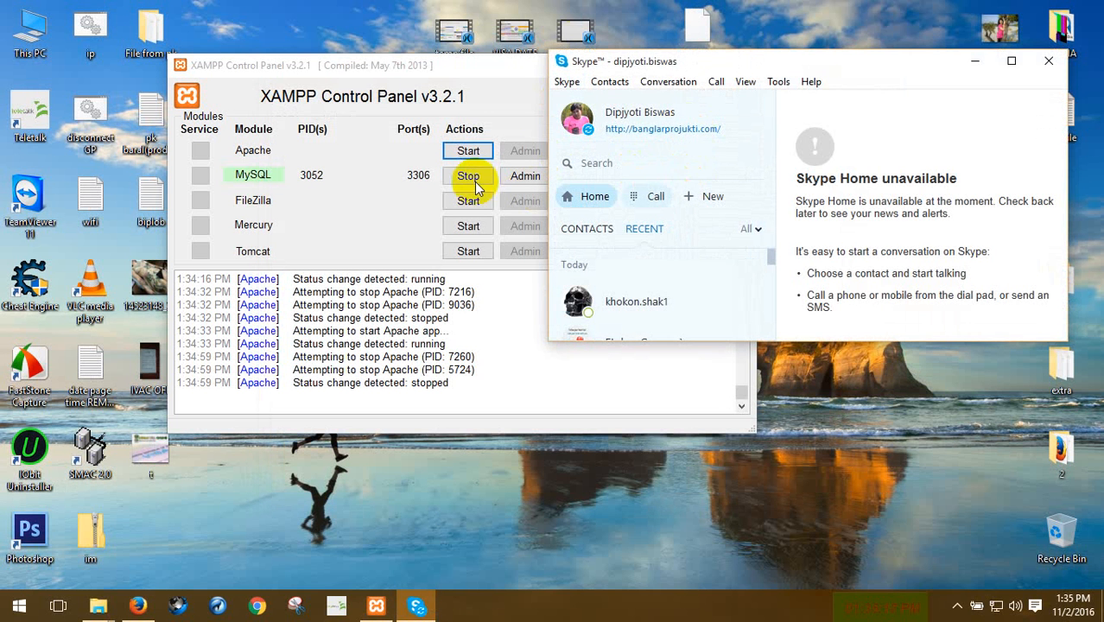
{"action": "right_click", "coordinate": [808, 7]}
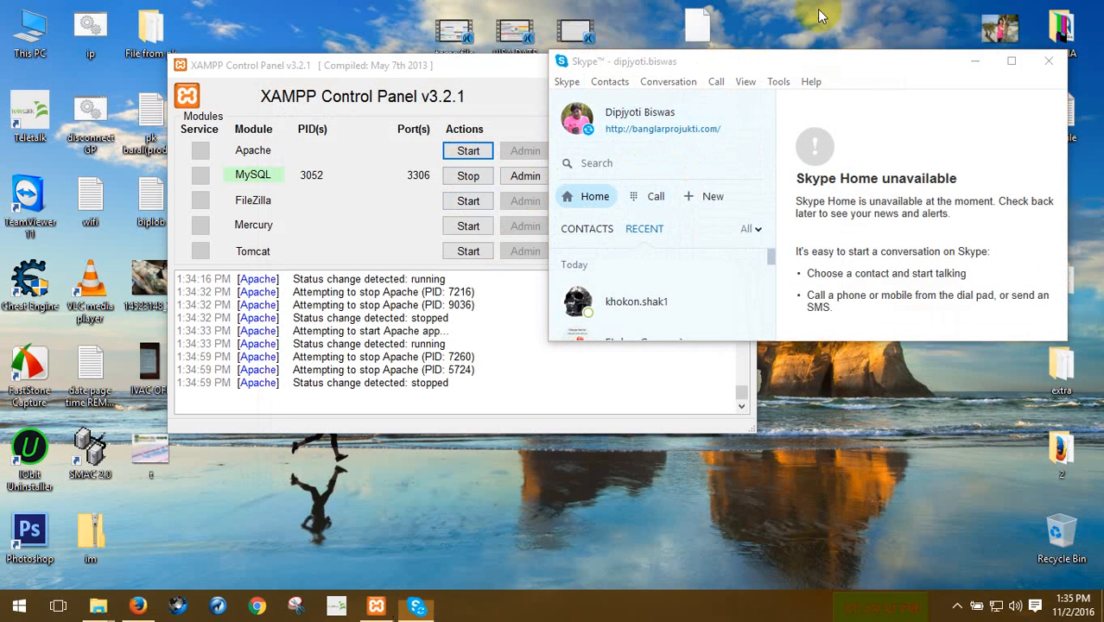
{"action": "left_click", "coordinate": [856, 50]}
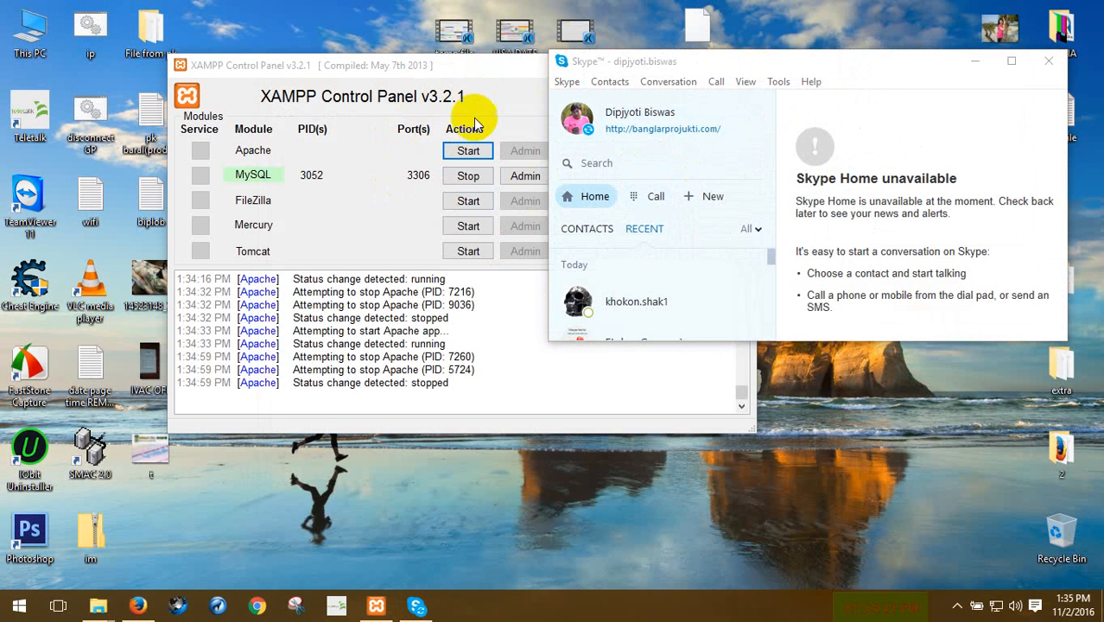
Try to start the Apache module while Skype is running, and quit Skype completely.
{"action": "left_click", "coordinate": [468, 151]}
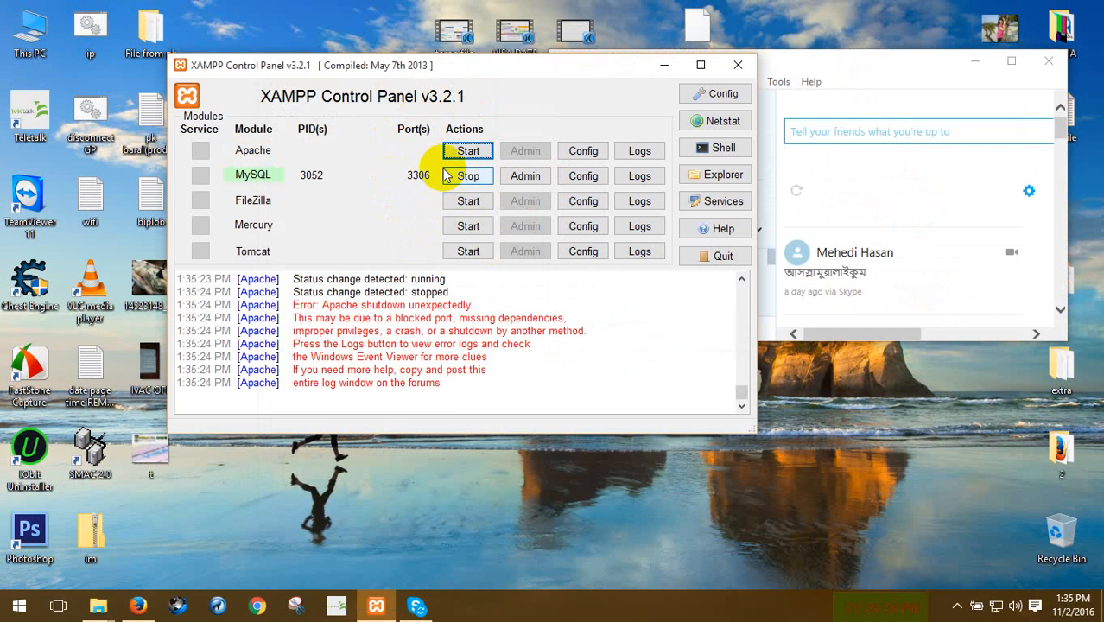
{"action": "left_click", "coordinate": [956, 607]}
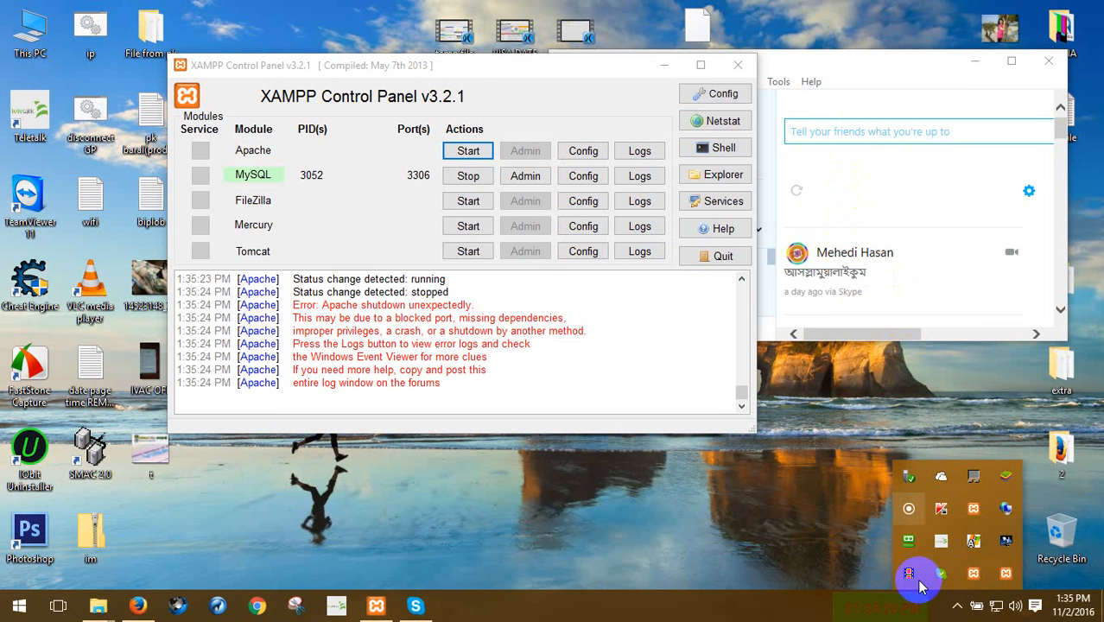
{"action": "right_click", "coordinate": [940, 576]}
{"action": "left_click", "coordinate": [962, 562]}
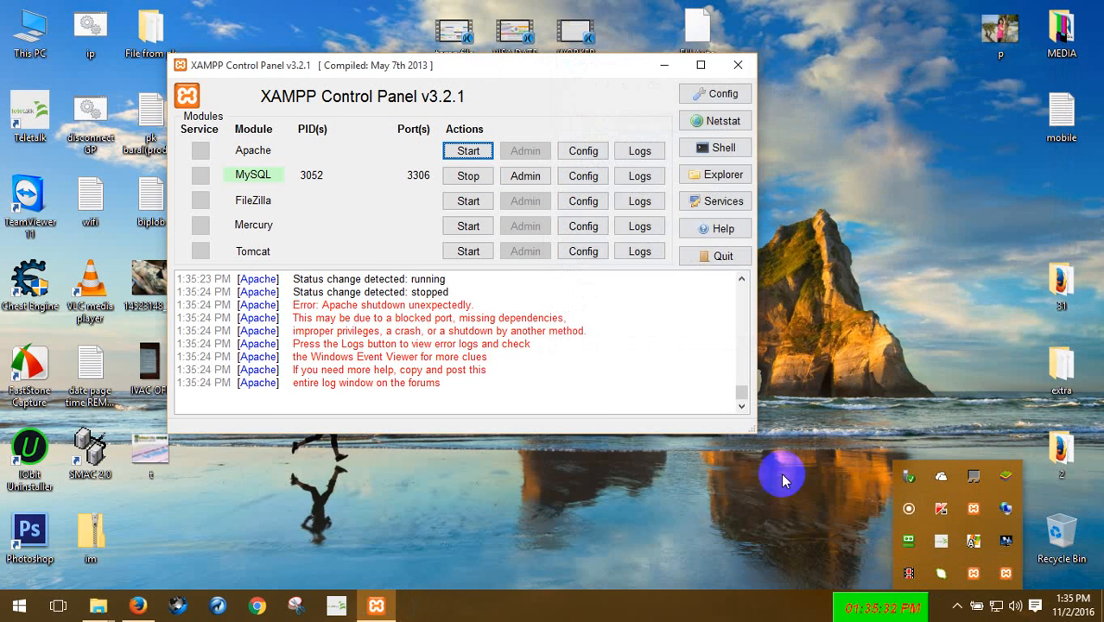
Refresh the desktop and start the Apache module in the XAMPP Control Panel with Skype closed.
{"action": "right_click", "coordinate": [889, 162]}
{"action": "left_click", "coordinate": [911, 202]}
{"action": "left_click", "coordinate": [468, 150]}
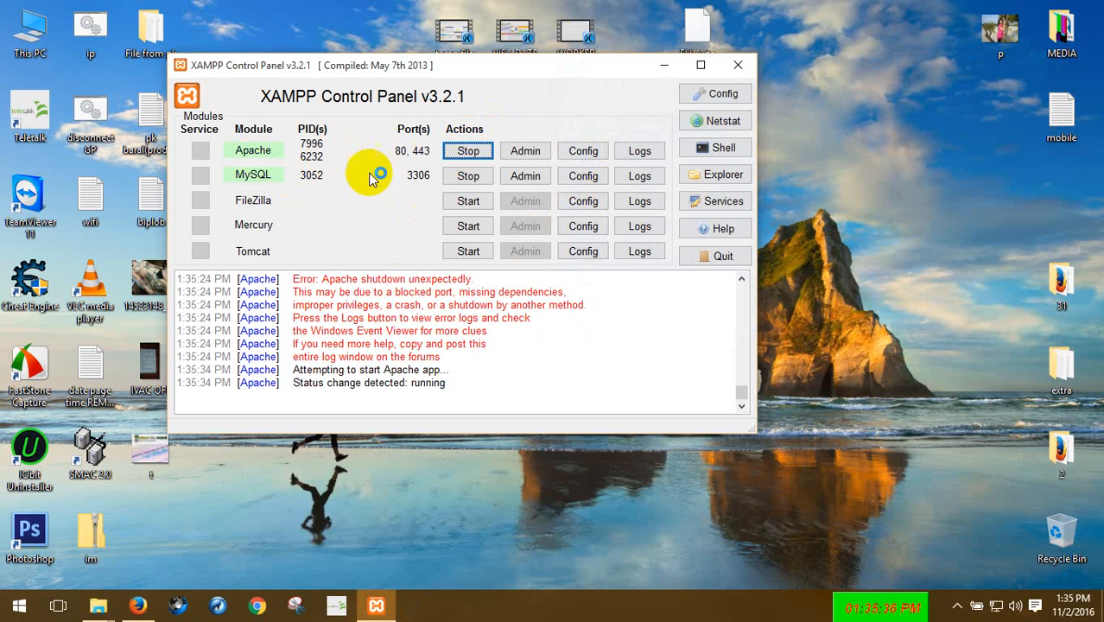
Launch Skype through a Windows search for "sk" with Apache already running, and minimize the Skype window.
{"action": "left_click", "coordinate": [19, 606]}
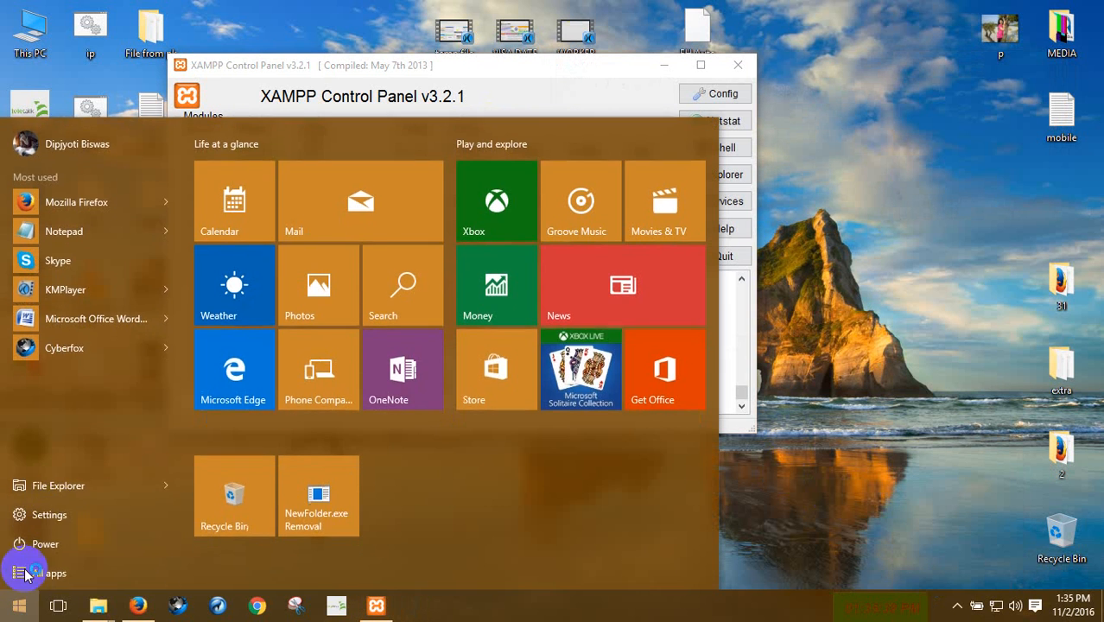
{"action": "type", "text": "sk"}
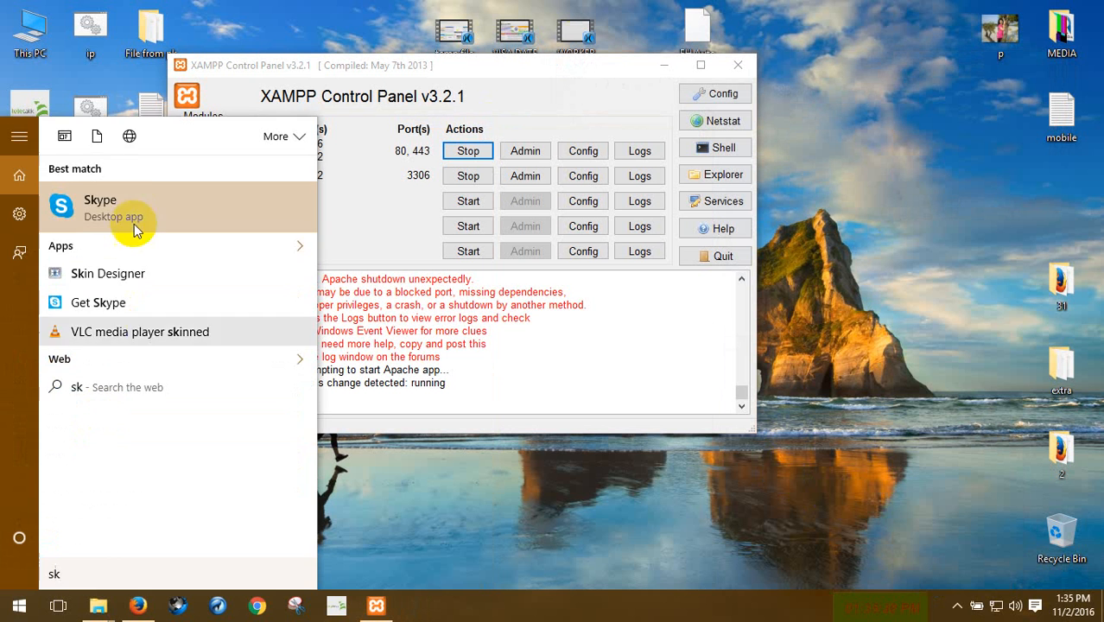
{"action": "left_click", "coordinate": [130, 197]}
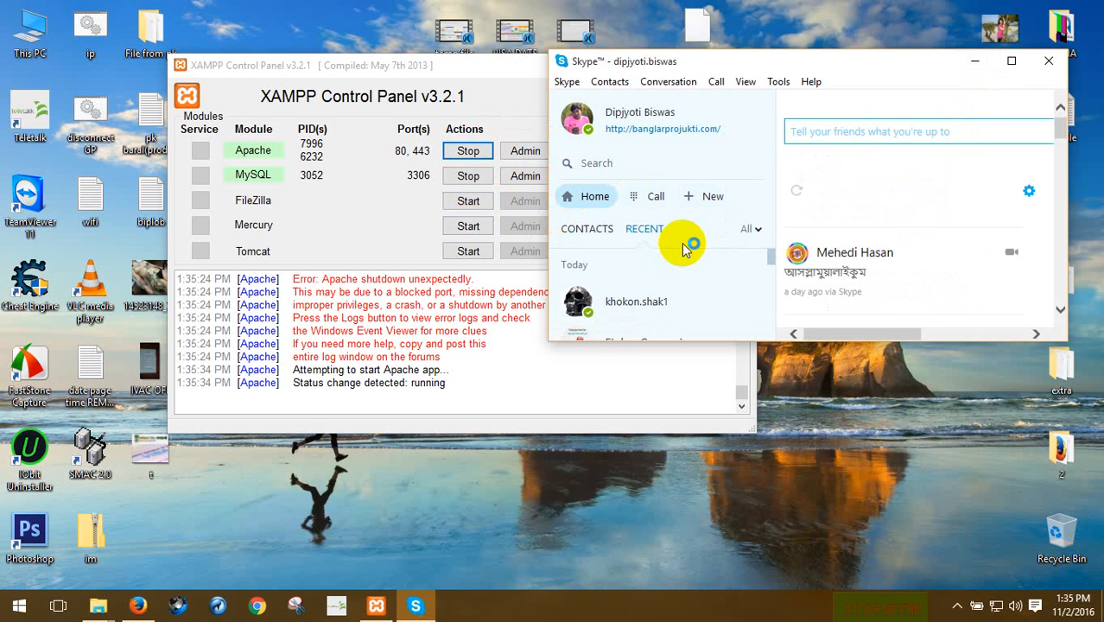
{"action": "left_click", "coordinate": [978, 62]}
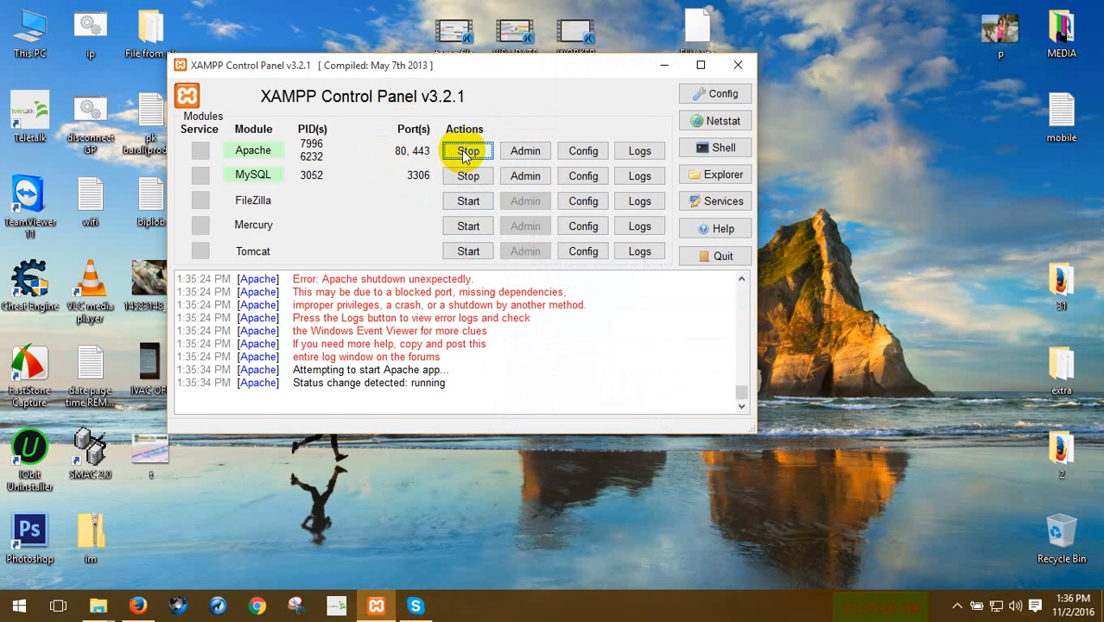
{"action": "right_click", "coordinate": [913, 216]}
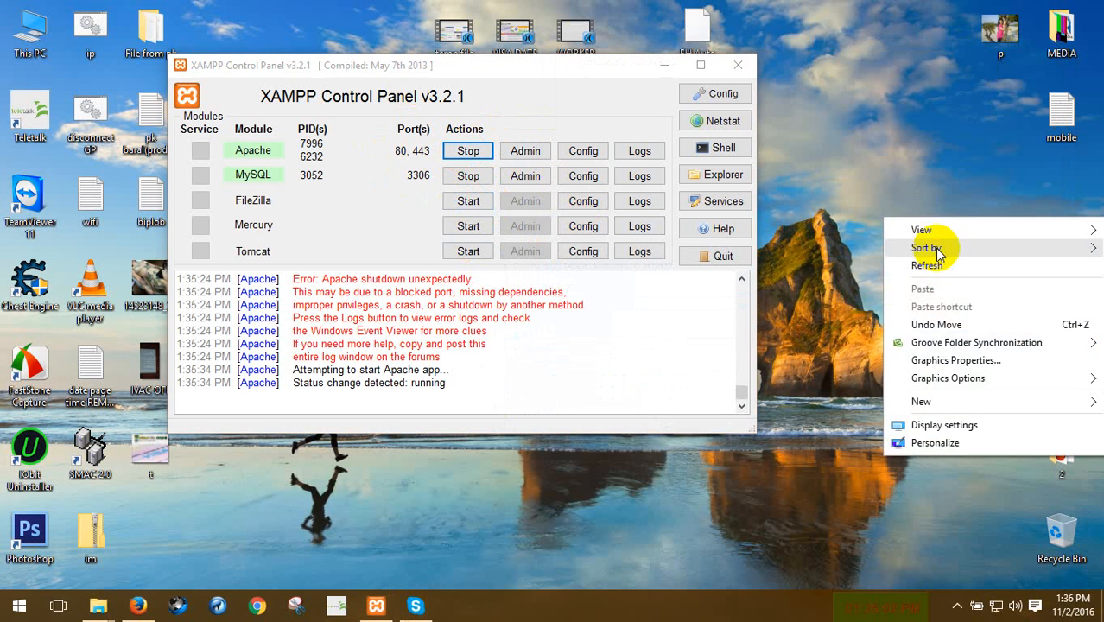
{"action": "left_click", "coordinate": [928, 256]}
{"action": "right_click", "coordinate": [918, 201]}
{"action": "left_click", "coordinate": [921, 247]}
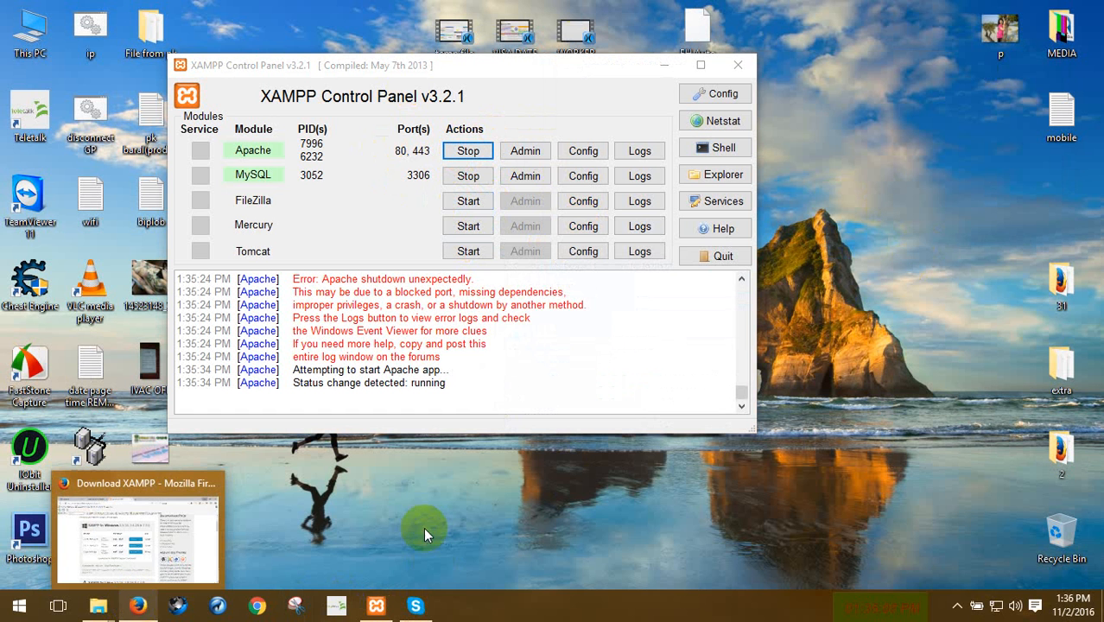
{"action": "right_click", "coordinate": [815, 198]}
{"action": "left_click", "coordinate": [856, 243]}
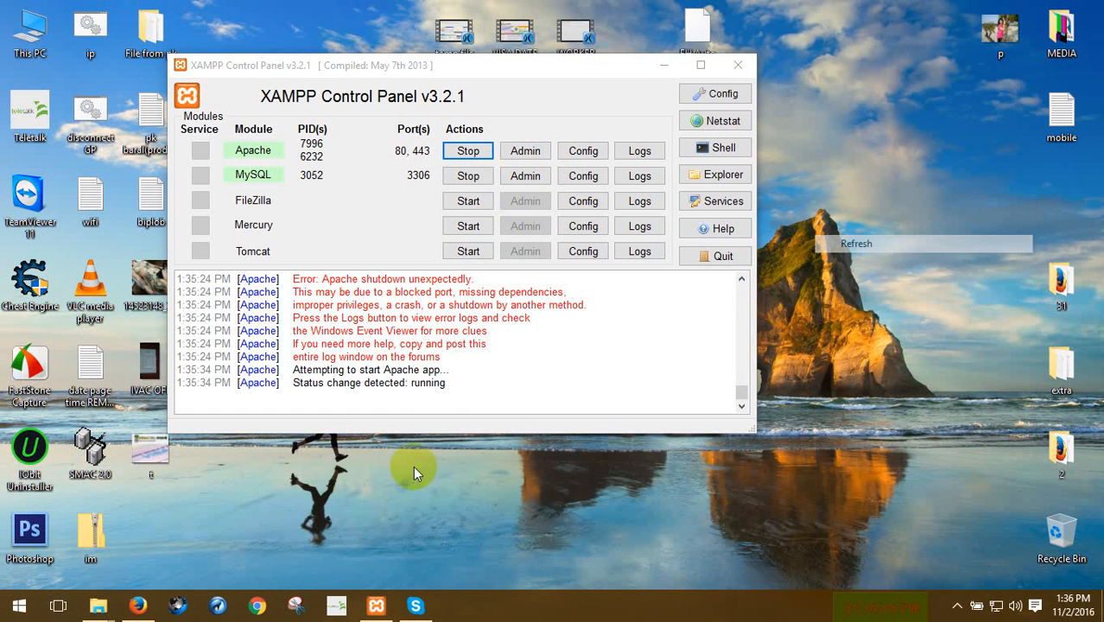
Switch to Firefox, load localhost/ in a new tab, and choose English to open the XAMPP welcome page.
{"action": "left_click", "coordinate": [137, 605]}
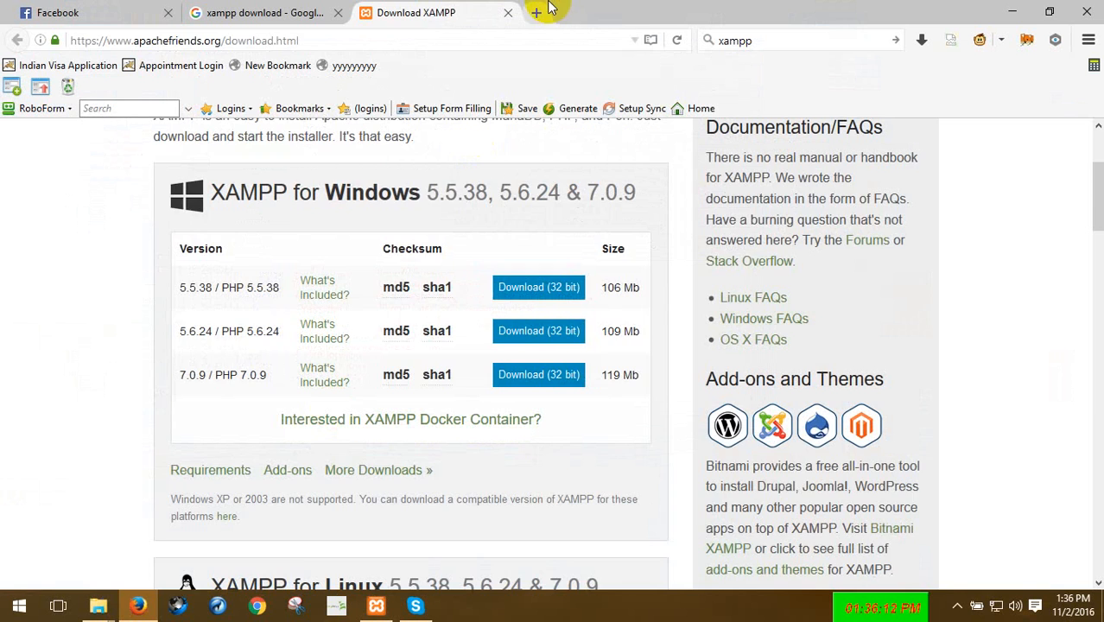
{"action": "left_click", "coordinate": [536, 12]}
{"action": "type", "text": "localhost/"}
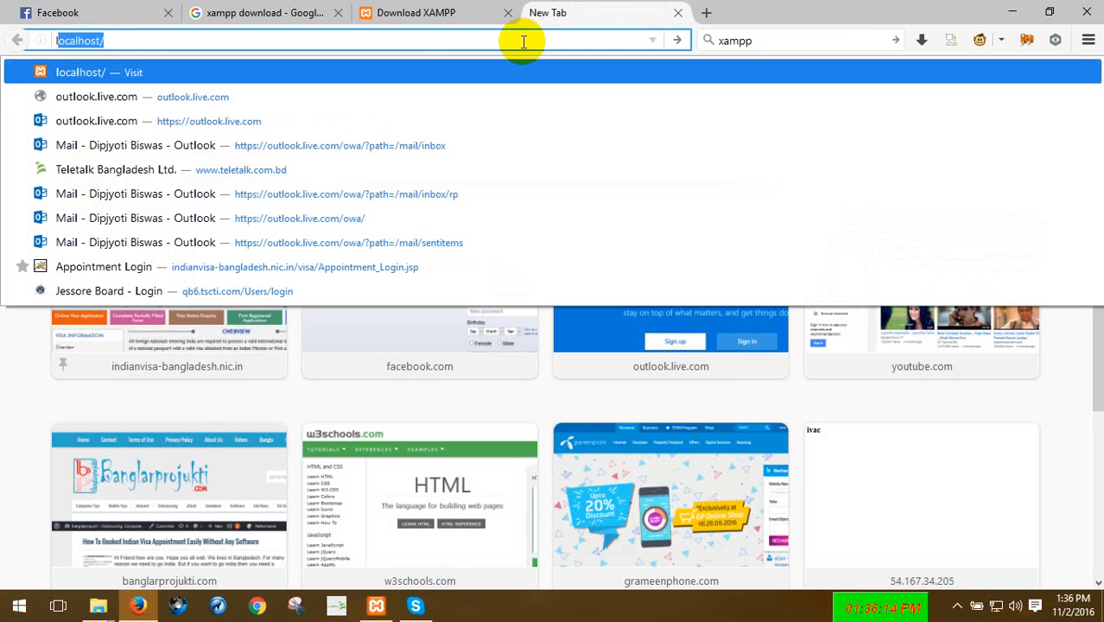
{"action": "key", "text": "Return"}
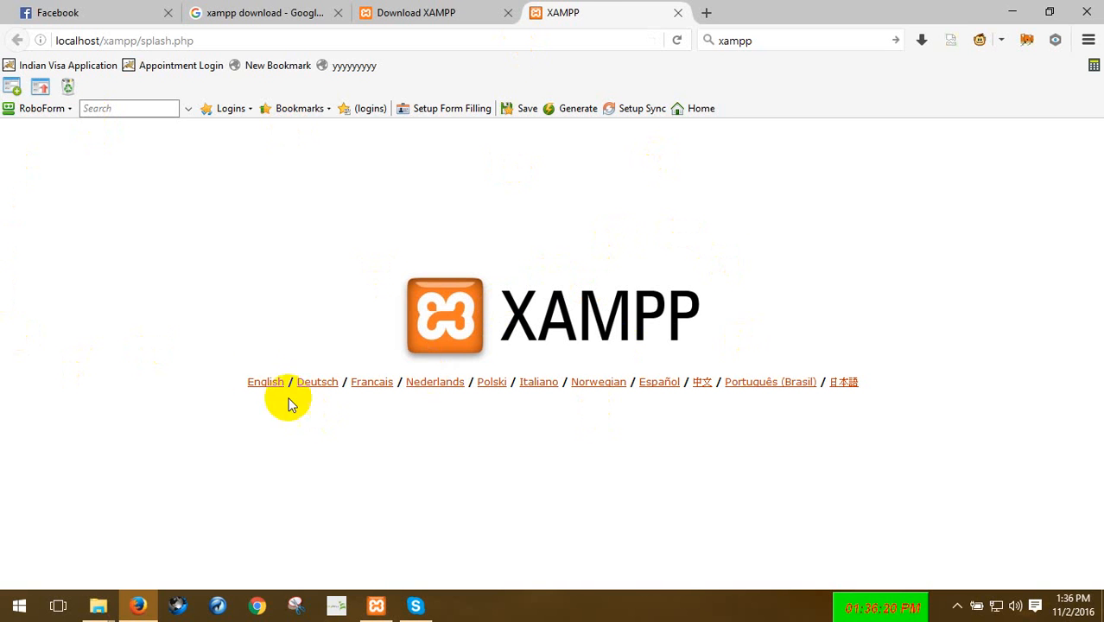
{"action": "left_click", "coordinate": [259, 381]}
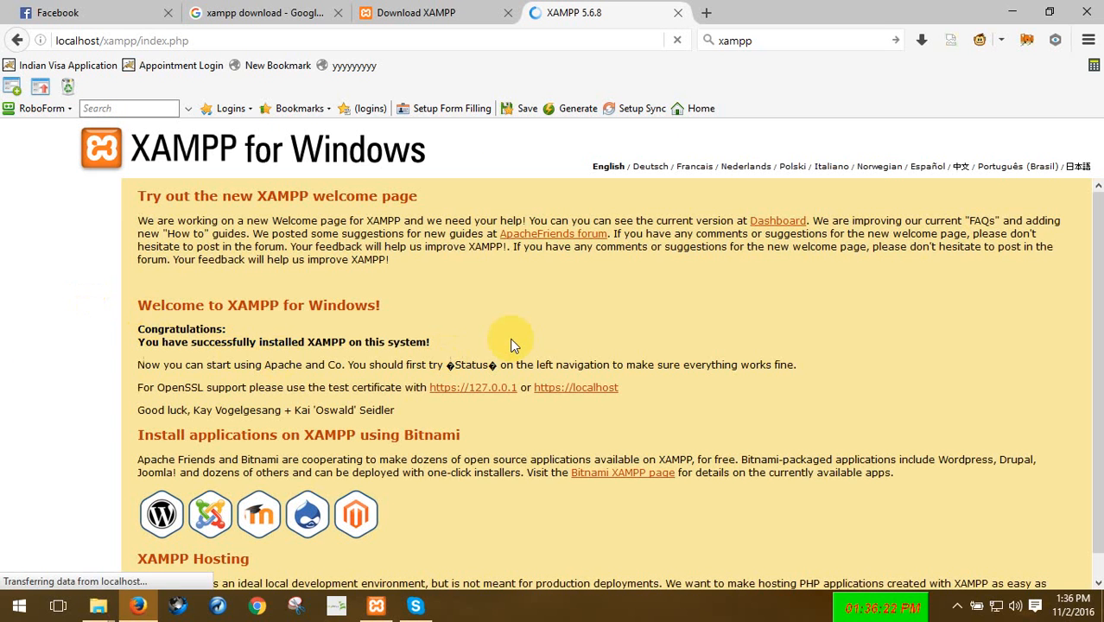
{"action": "scroll", "coordinate": [512, 337], "scroll_direction": "down", "scroll_amount": 1}
{"action": "scroll", "coordinate": [505, 338], "scroll_direction": "up", "scroll_amount": 1}
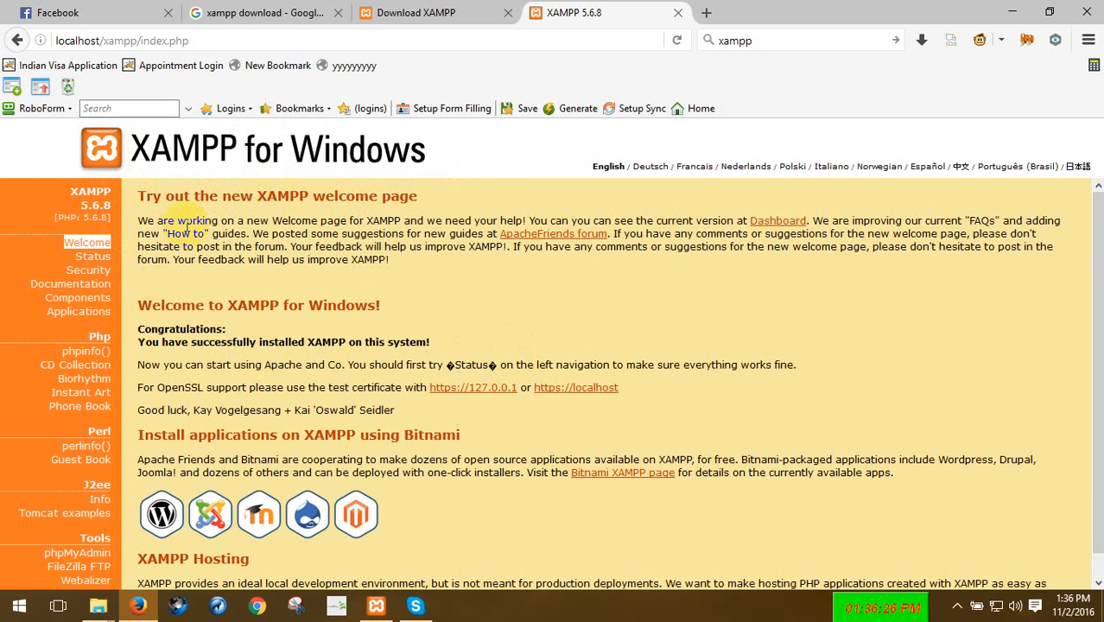
Open phpMyAdmin from the XAMPP welcome page to check the database server, and minimize the Firefox window.
{"action": "scroll", "coordinate": [320, 467], "scroll_direction": "down", "scroll_amount": 1}
{"action": "scroll", "coordinate": [324, 471], "scroll_direction": "up", "scroll_amount": 1}
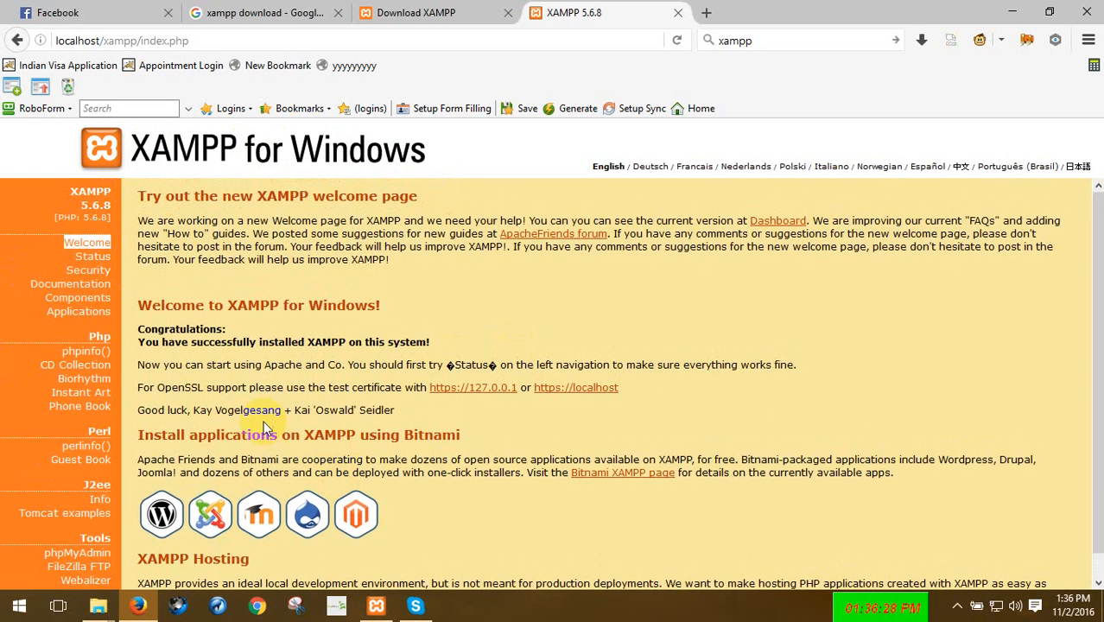
{"action": "left_click", "coordinate": [51, 559]}
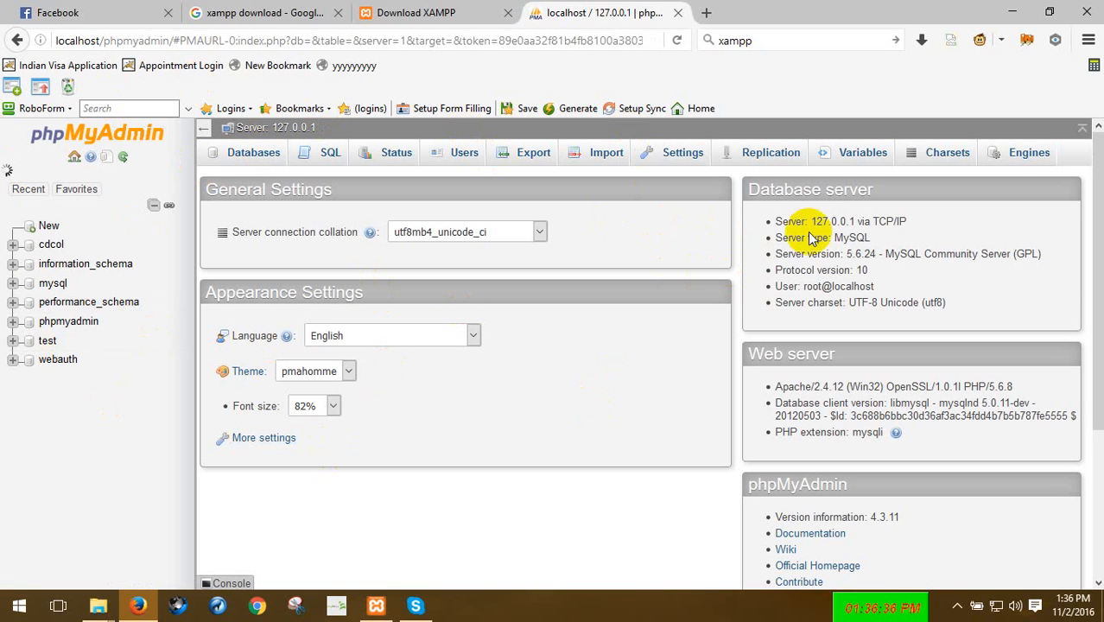
{"action": "left_click", "coordinate": [1013, 12]}
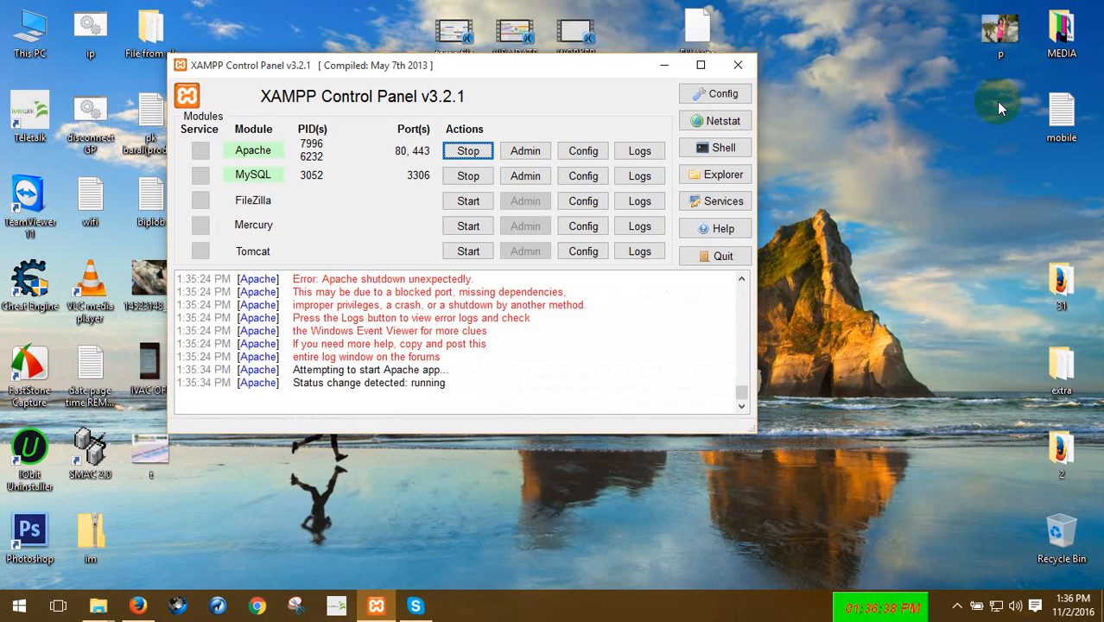
{"action": "right_click", "coordinate": [824, 138]}
{"action": "left_click", "coordinate": [855, 180]}
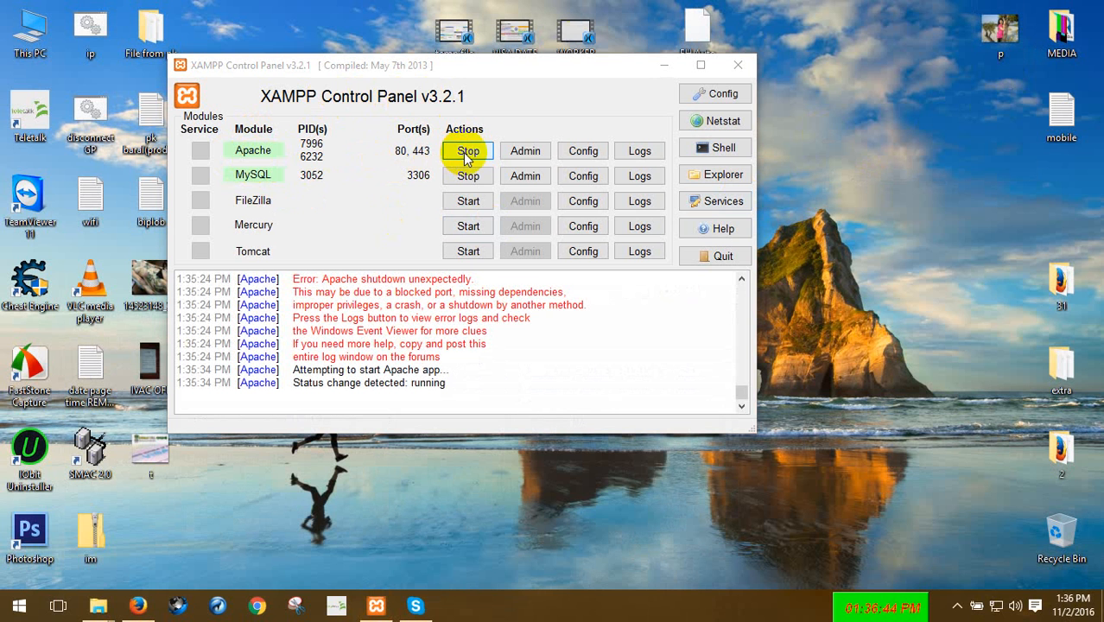
{"action": "right_click", "coordinate": [882, 150]}
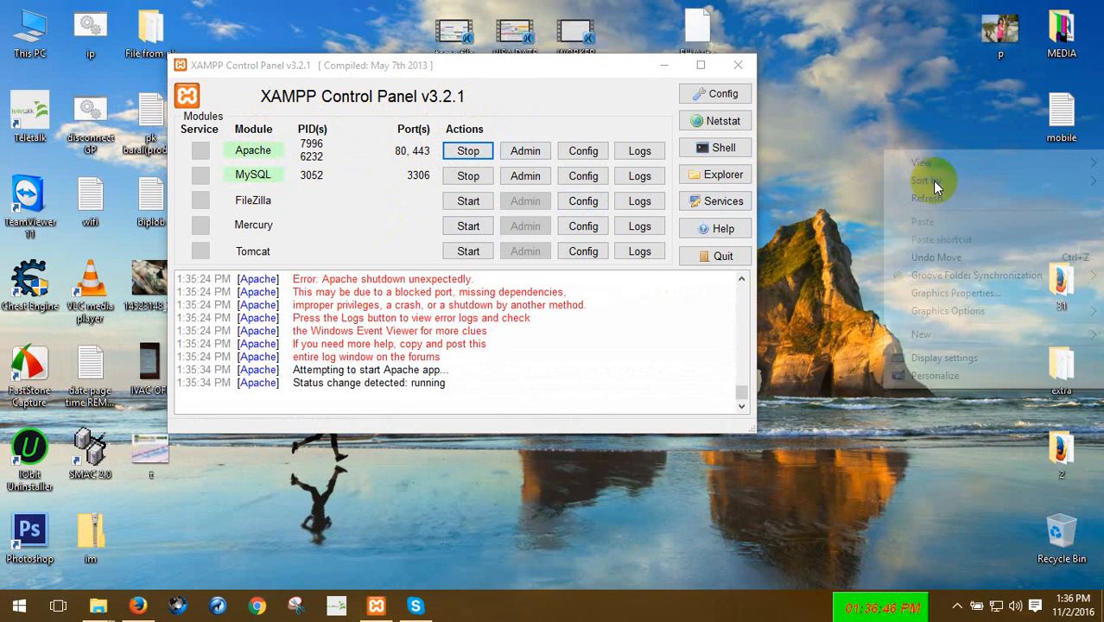
{"action": "left_click", "coordinate": [952, 205]}
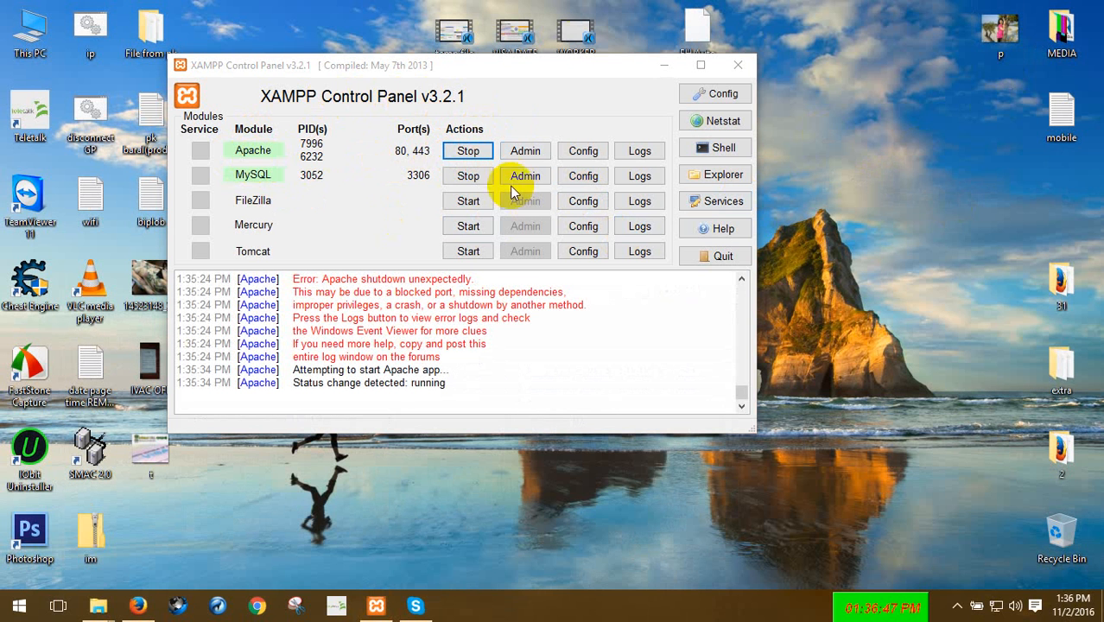
{"action": "right_click", "coordinate": [795, 120]}
{"action": "left_click", "coordinate": [813, 162]}
{"action": "right_click", "coordinate": [845, 121]}
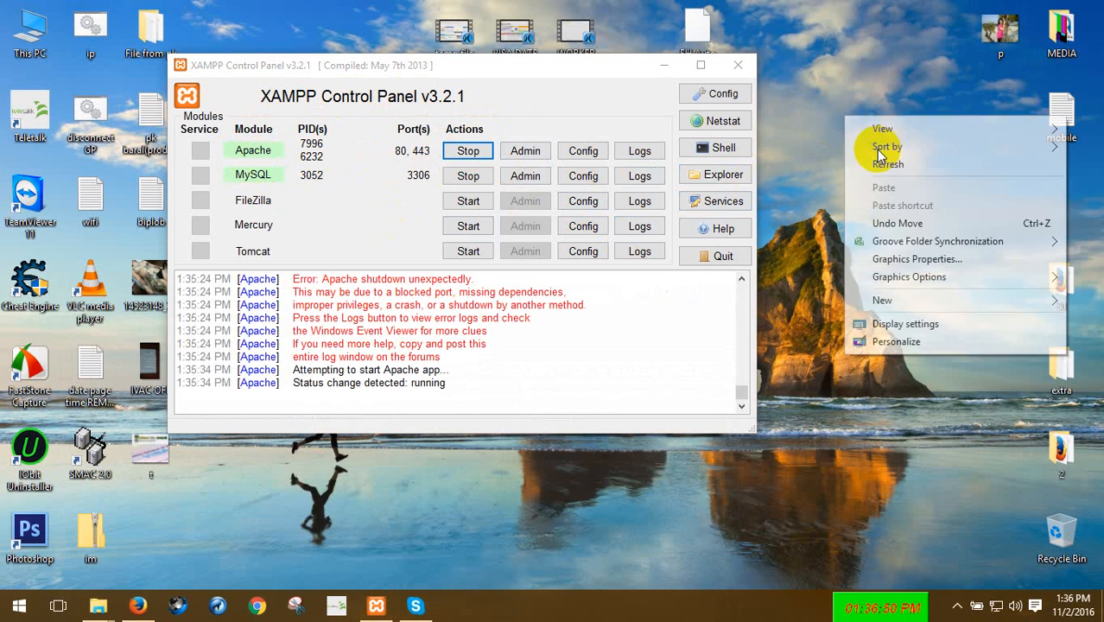
{"action": "left_click", "coordinate": [864, 166]}
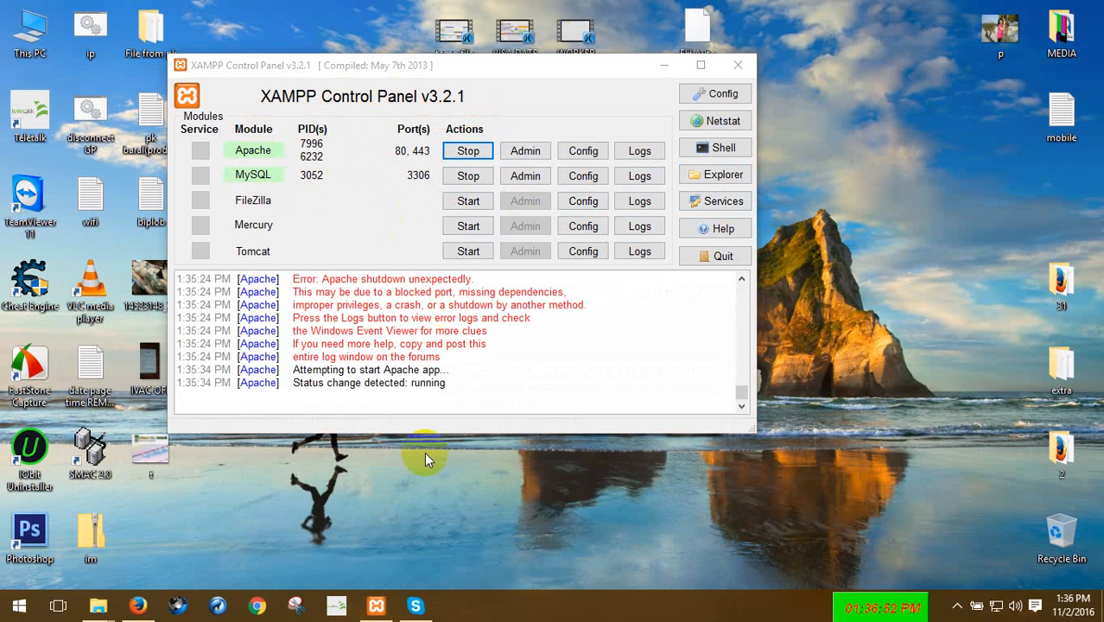
Show the running Skype window beside the XAMPP Control Panel to check both run together, and minimize Skype again.
{"action": "left_click", "coordinate": [418, 608]}
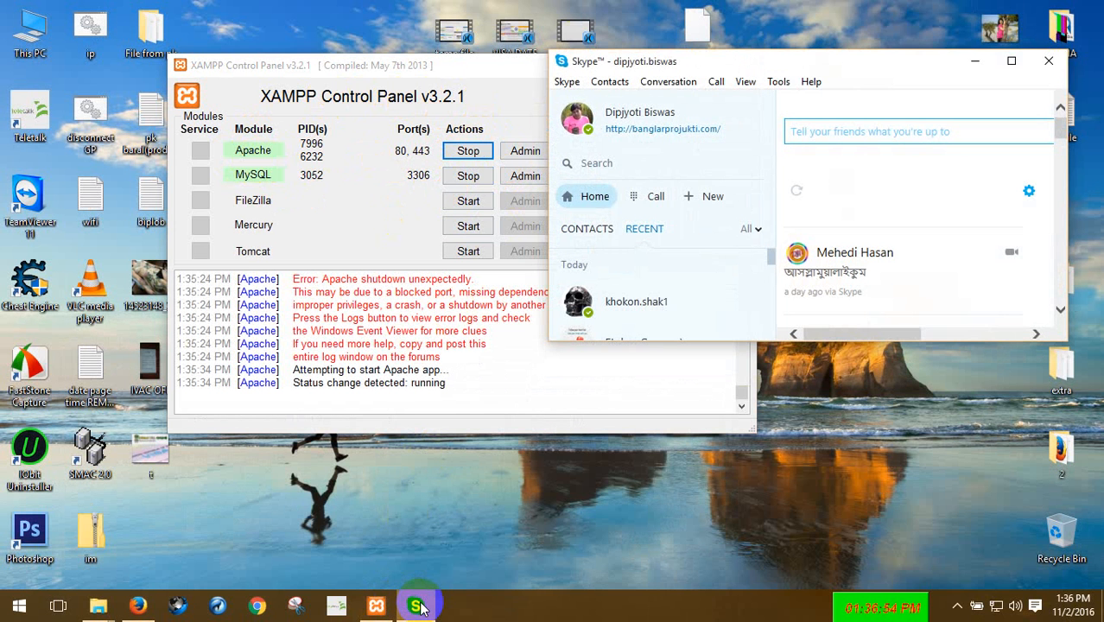
{"action": "left_click", "coordinate": [419, 608]}
{"action": "left_click", "coordinate": [418, 607]}
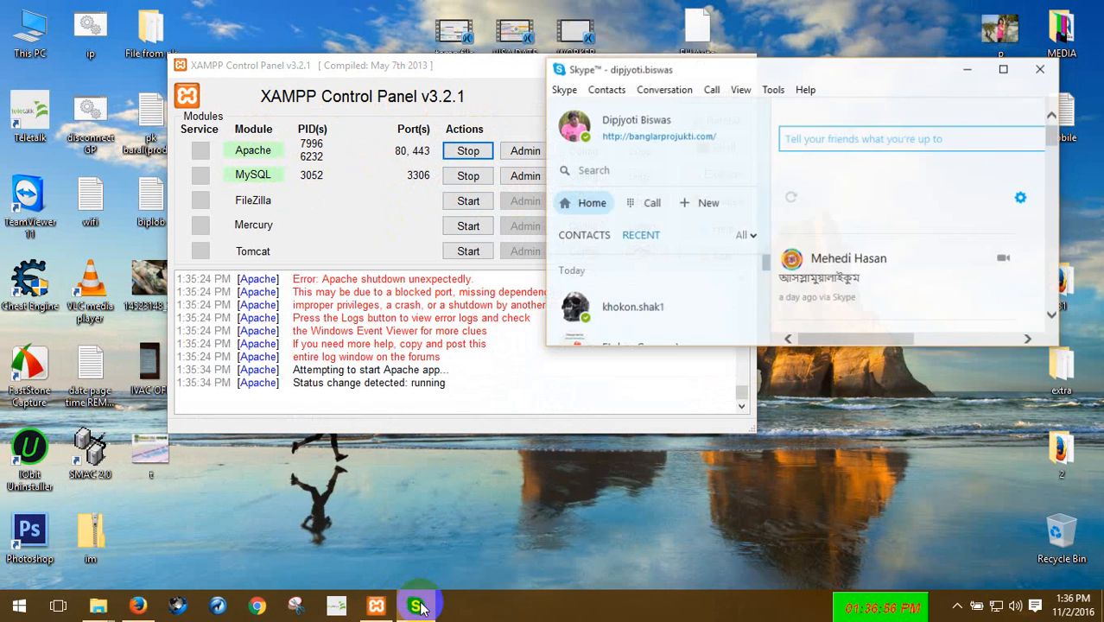
{"action": "left_click", "coordinate": [418, 607]}
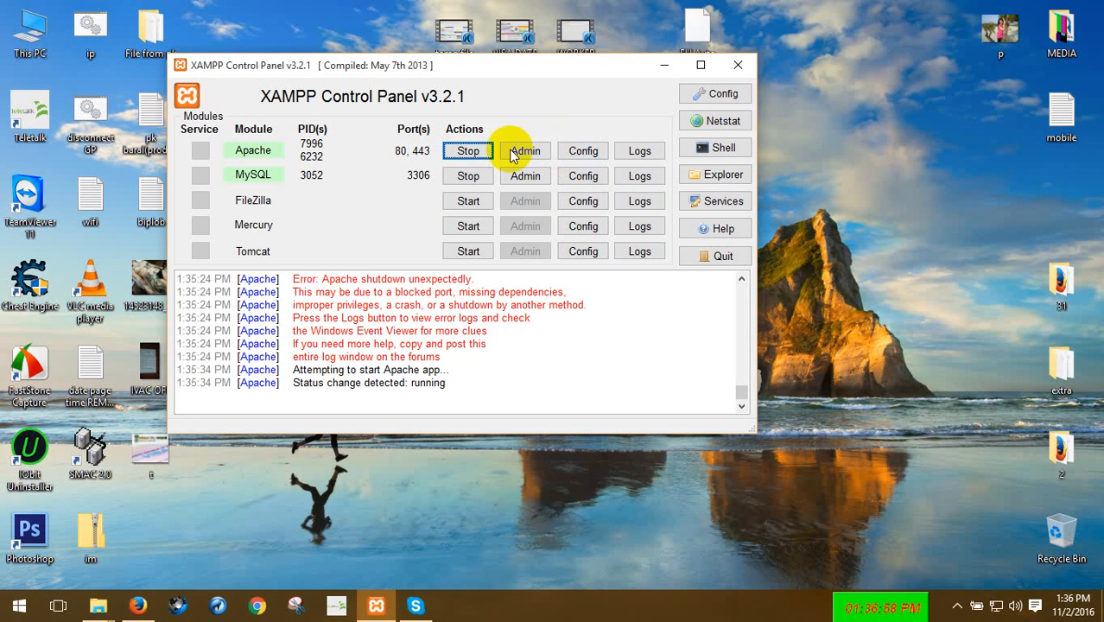
Refresh the desktop and quit the XAMPP Control Panel.
{"action": "right_click", "coordinate": [816, 149]}
{"action": "left_click", "coordinate": [864, 190]}
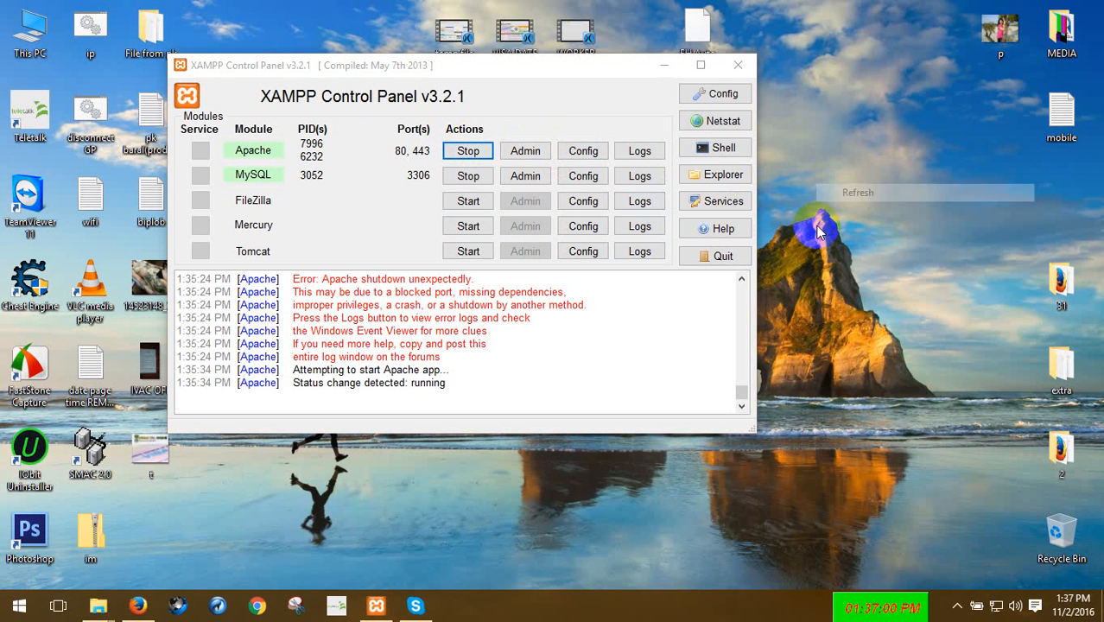
{"action": "right_click", "coordinate": [828, 207]}
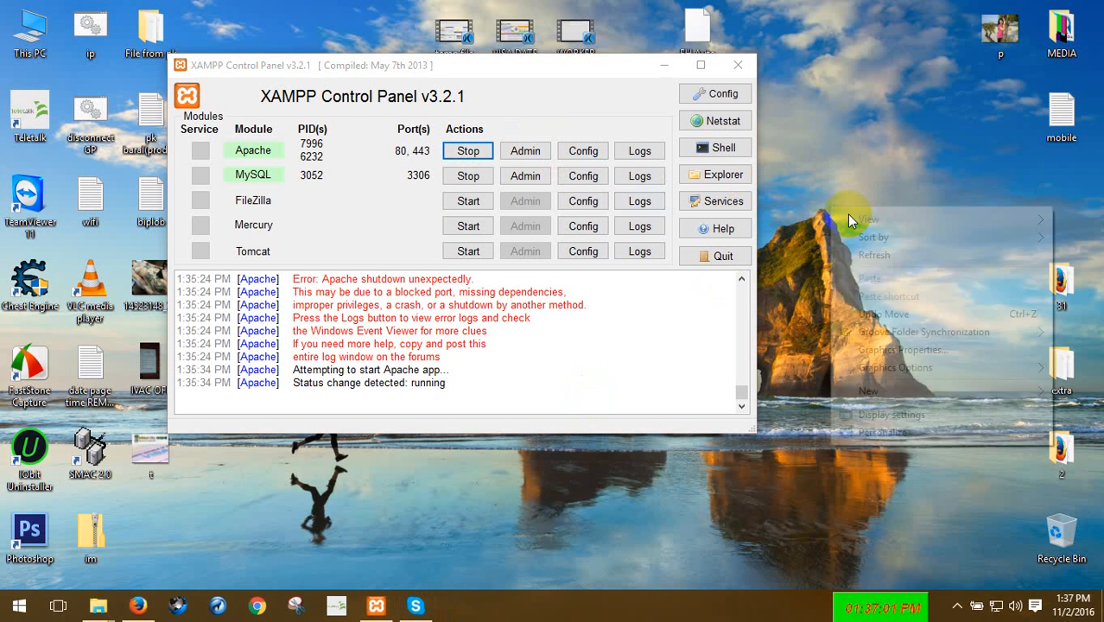
{"action": "left_click", "coordinate": [867, 256]}
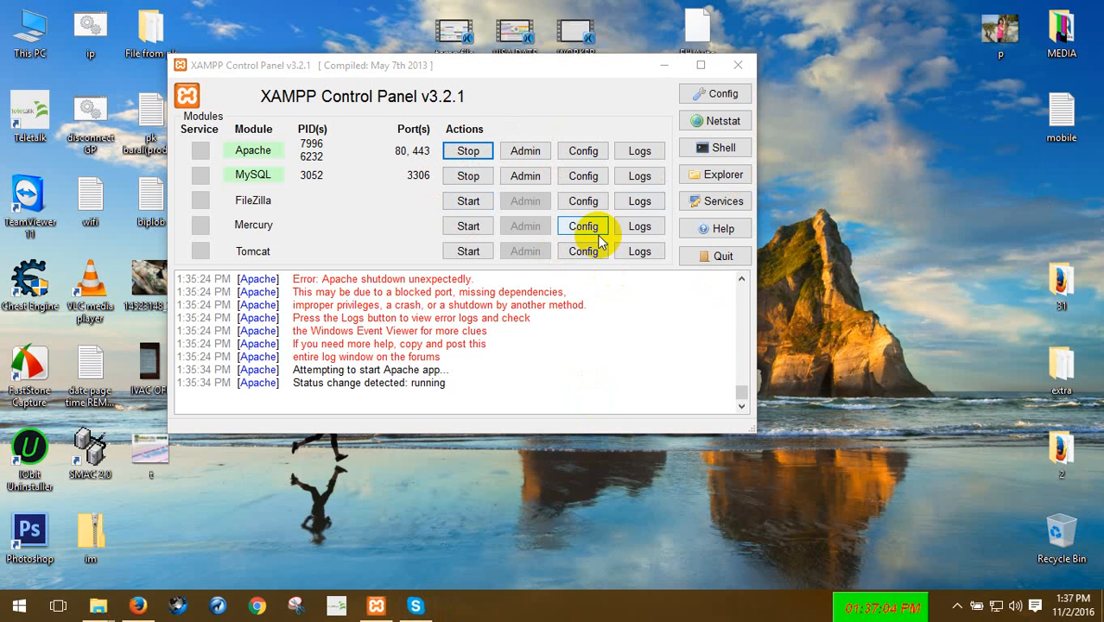
{"action": "left_click", "coordinate": [724, 258]}
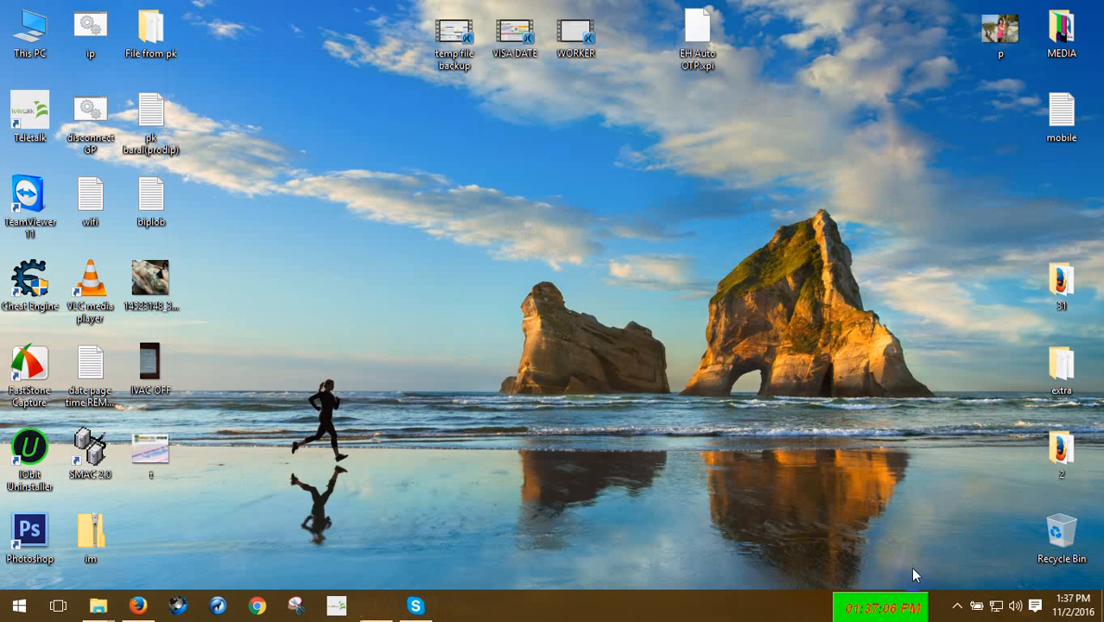